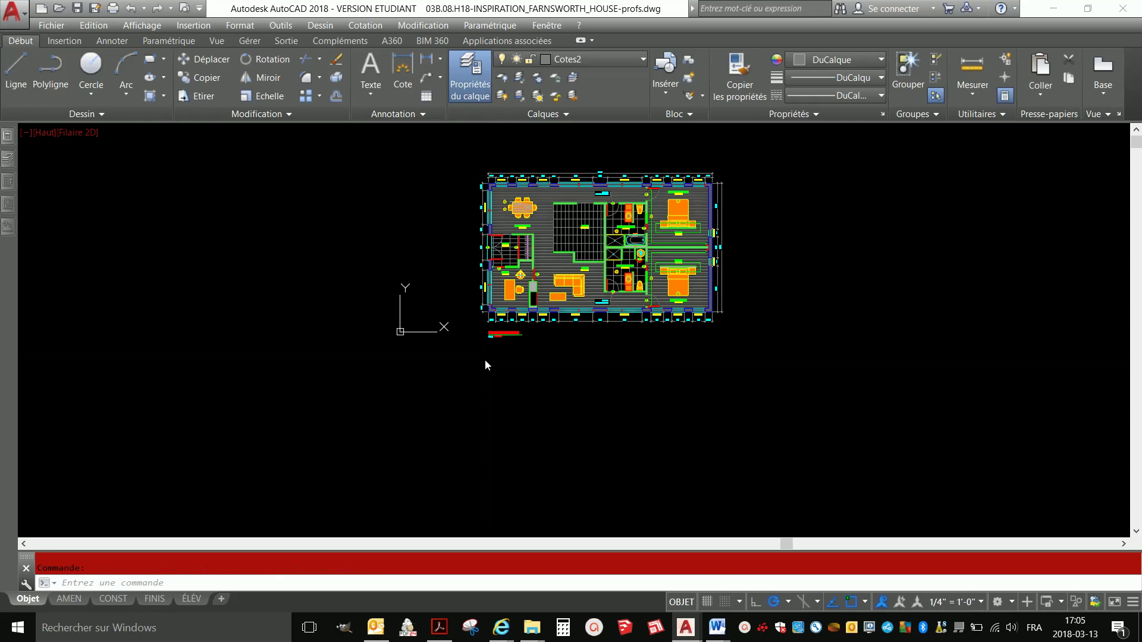
# - Make the Ligne guide layer current and set the annotation scale to 1/2" = 1'-0"
pyautogui.moveTo(7, 160)
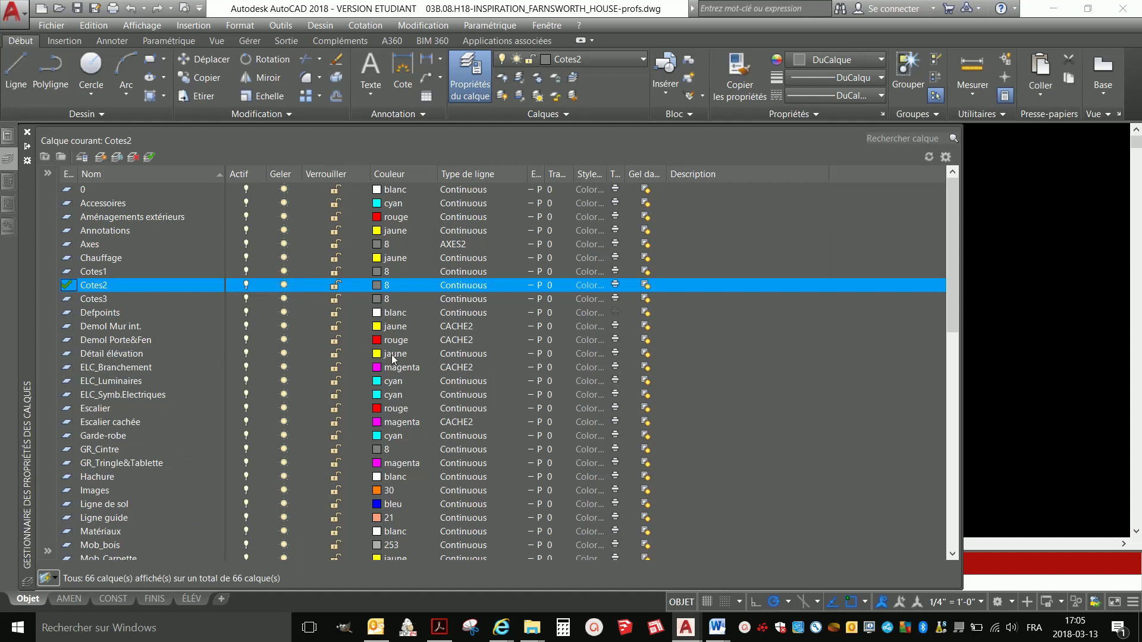
pyautogui.click(110, 517)
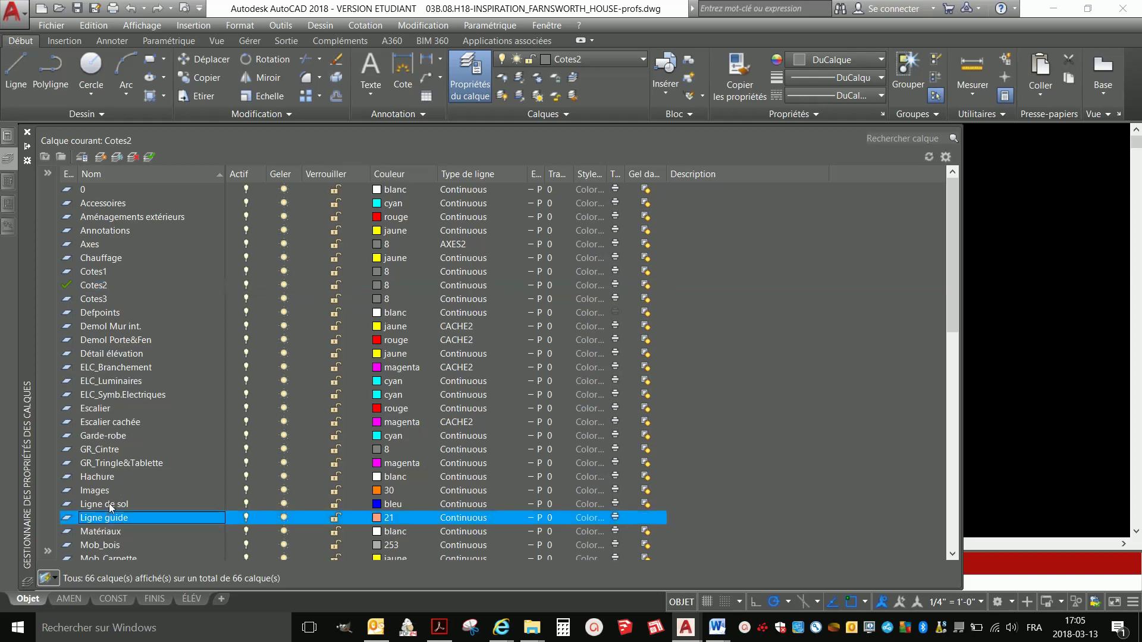
pyautogui.click(149, 157)
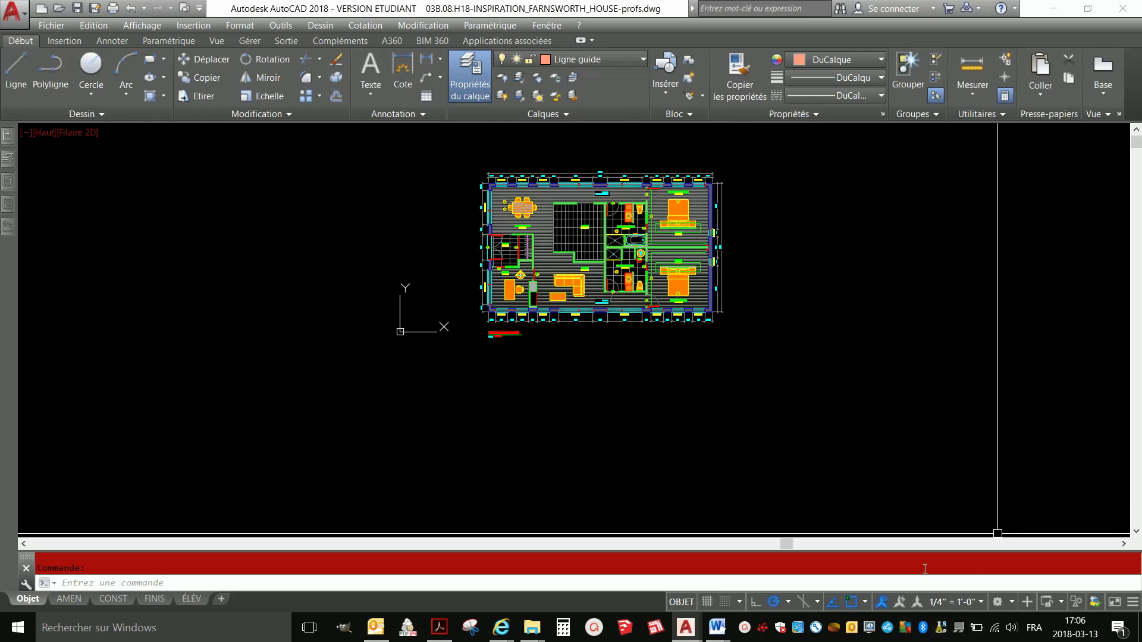
pyautogui.click(979, 602)
pyautogui.click(949, 310)
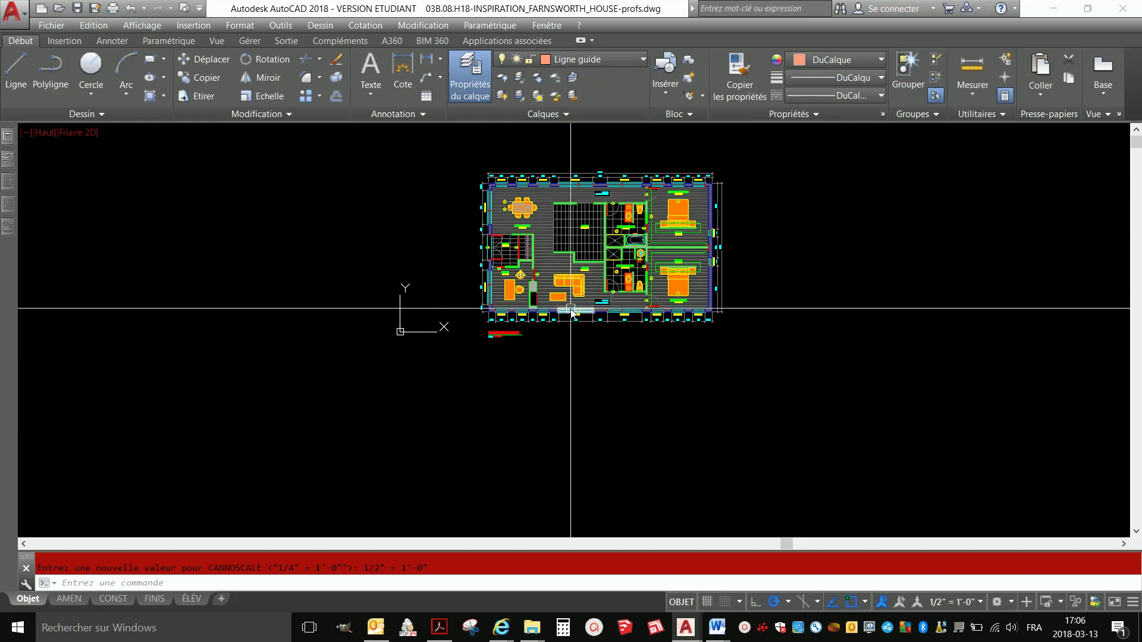
# - Draw five vertical construction lines through the wall ends and corners along the upper side of the BUREAU room, viewed by elevation marker A4
pyautogui.write('lll')
pyautogui.press('Return')
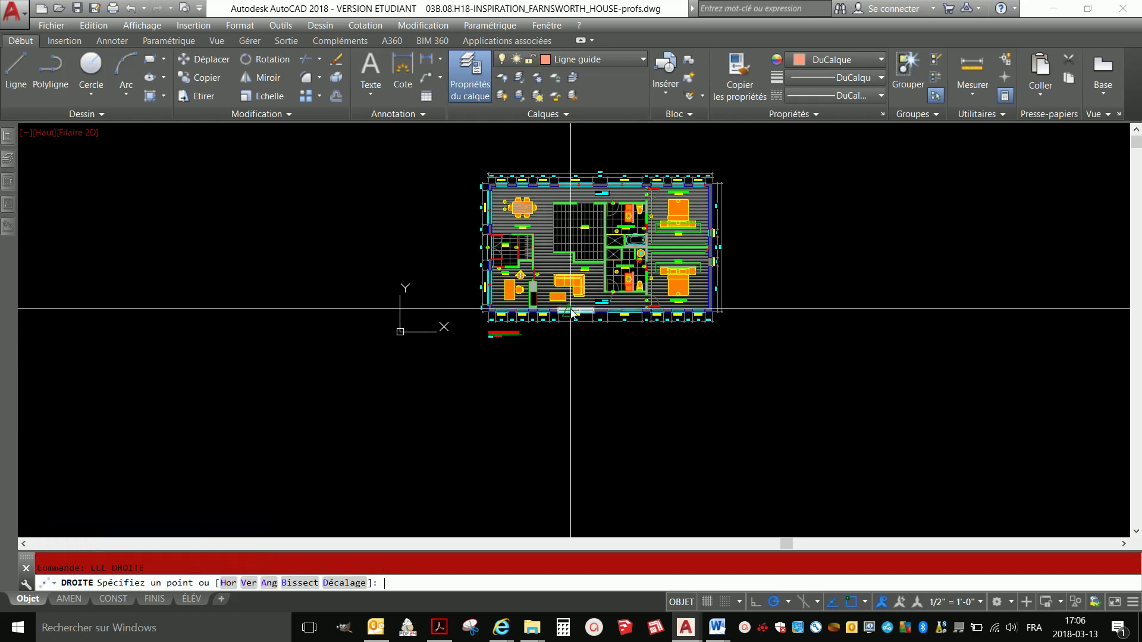
pyautogui.write('v')
pyautogui.press('Return')
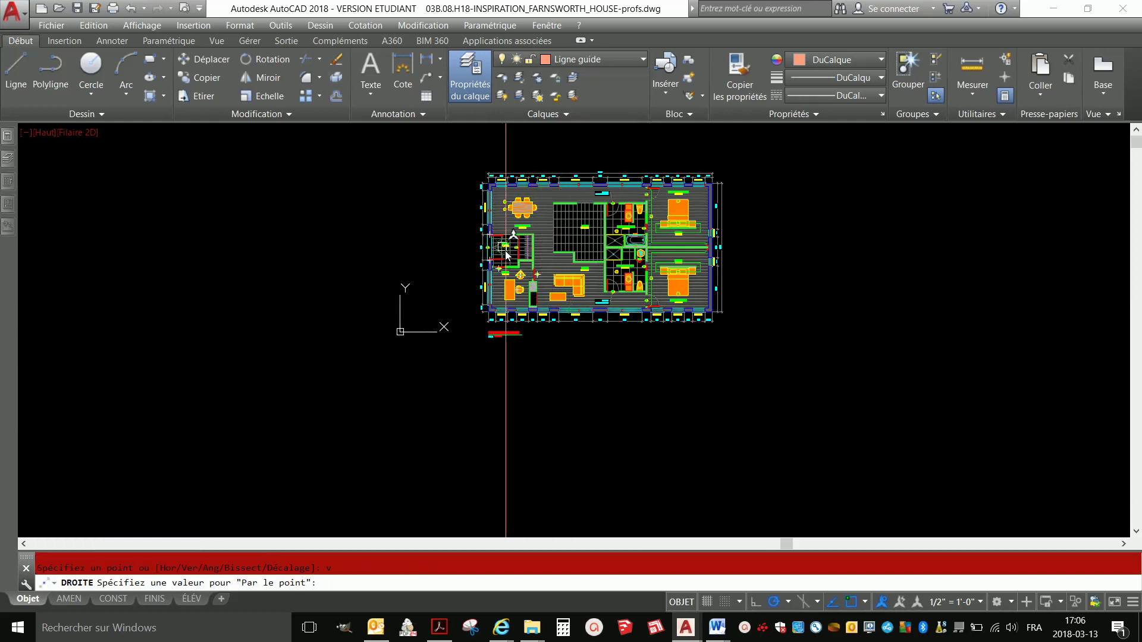
pyautogui.scroll(10, 506, 255)
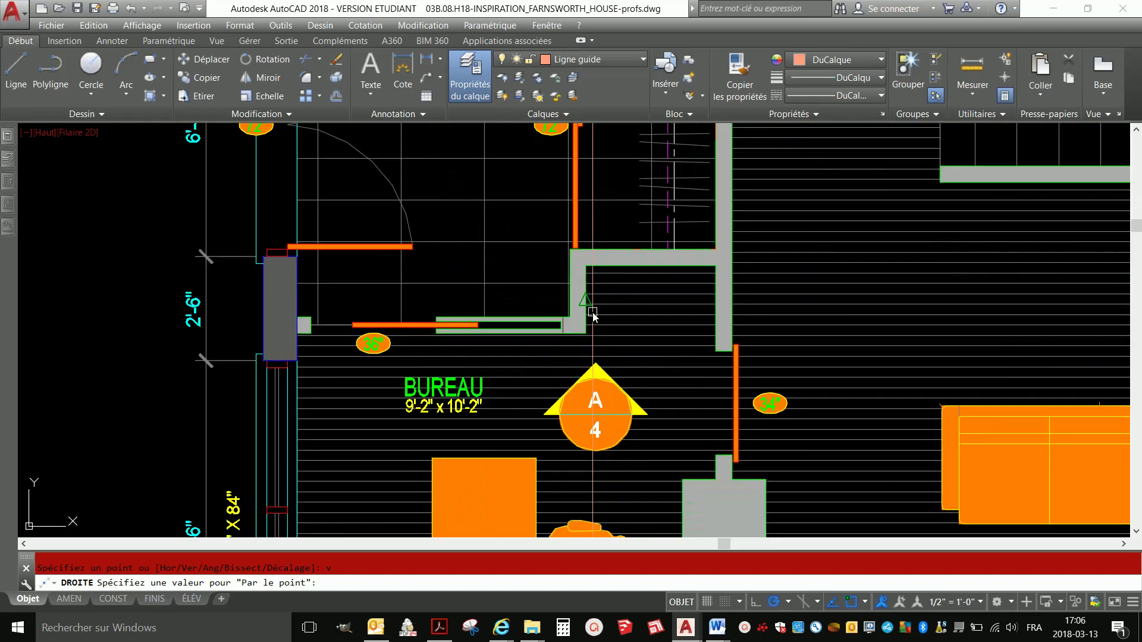
pyautogui.scroll(-2, 677, 295)
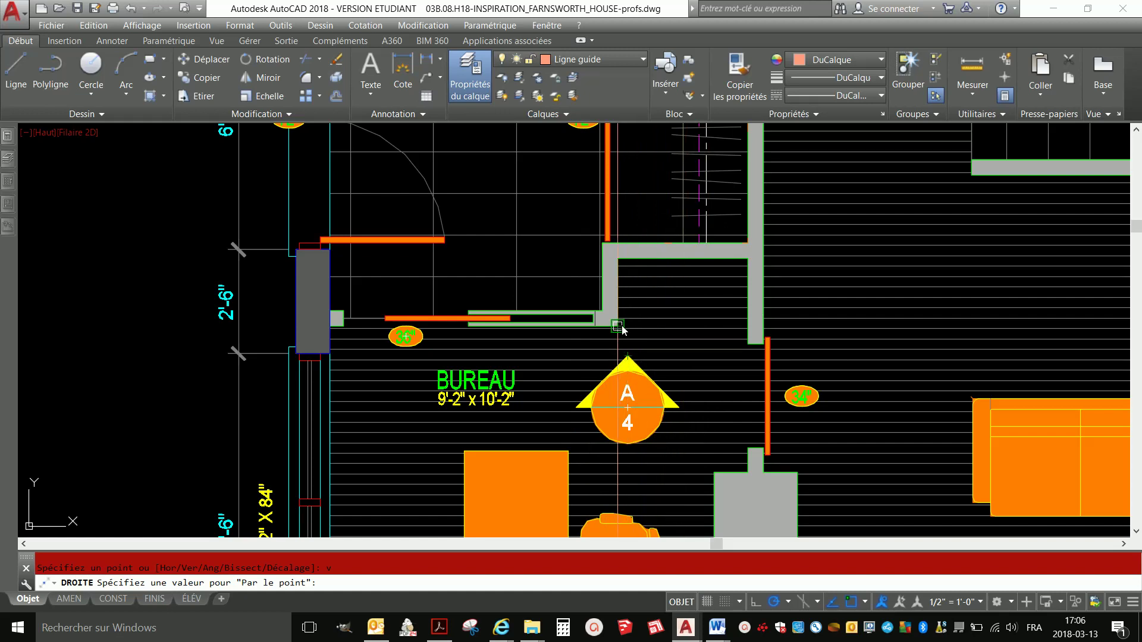
pyautogui.click(330, 327)
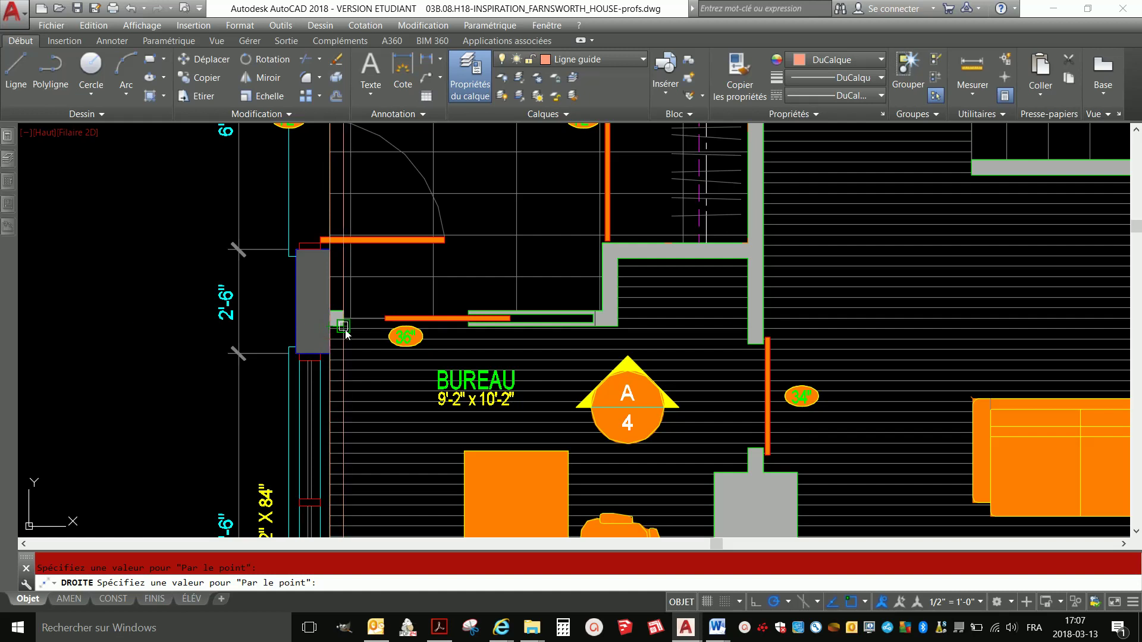
pyautogui.click(344, 327)
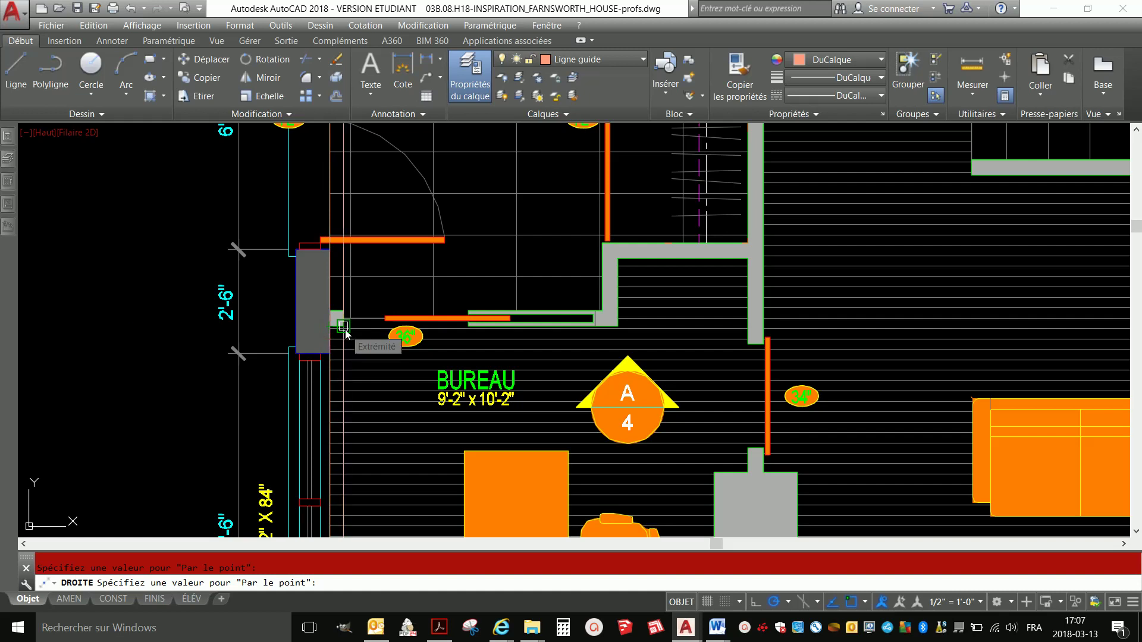
pyautogui.click(468, 326)
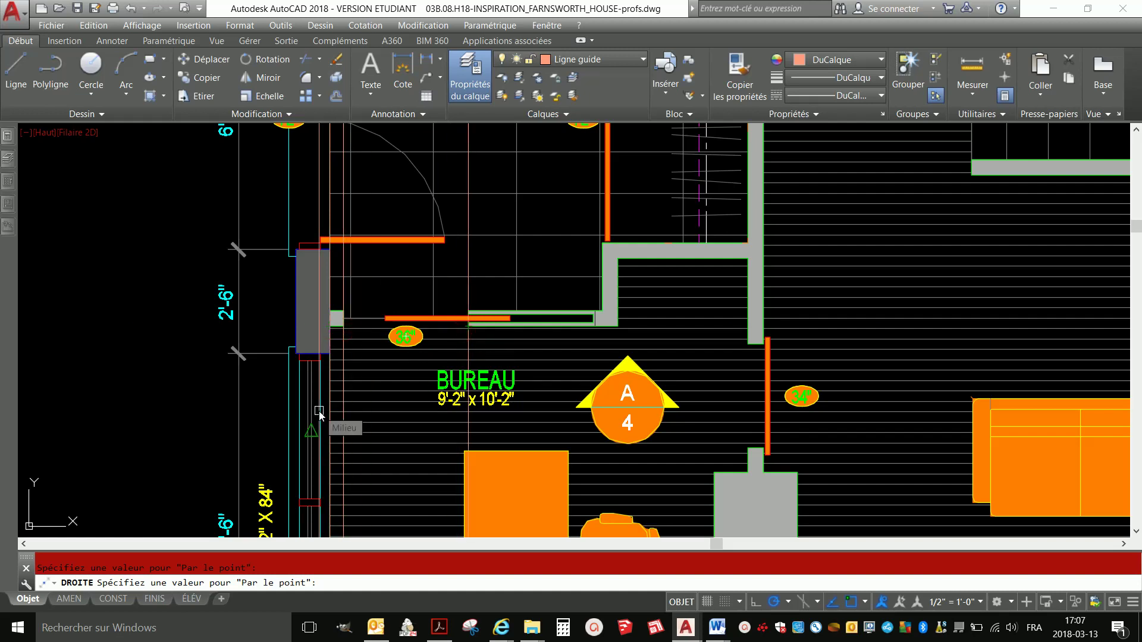
pyautogui.click(617, 326)
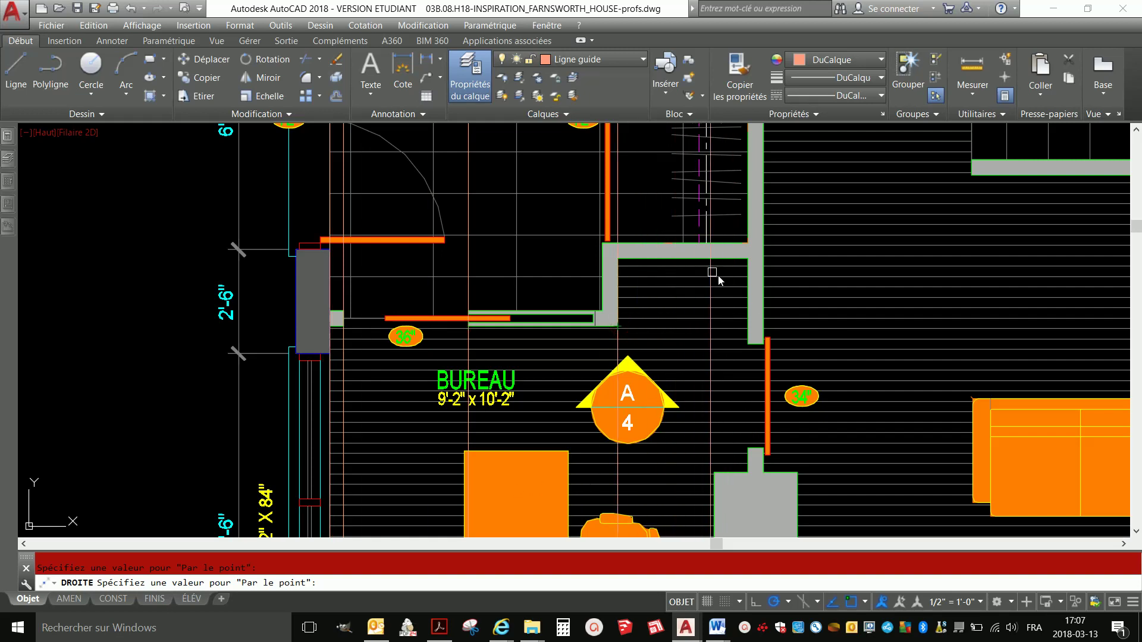
pyautogui.click(744, 351)
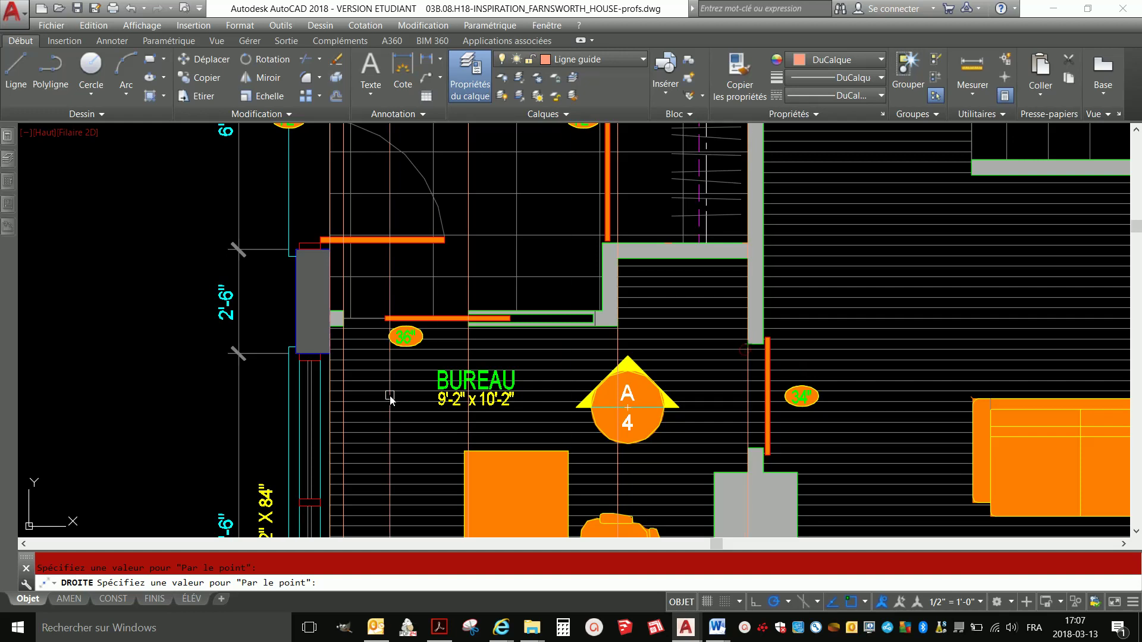
pyautogui.scroll(-5, 604, 274)
pyautogui.scroll(-3, 602, 270)
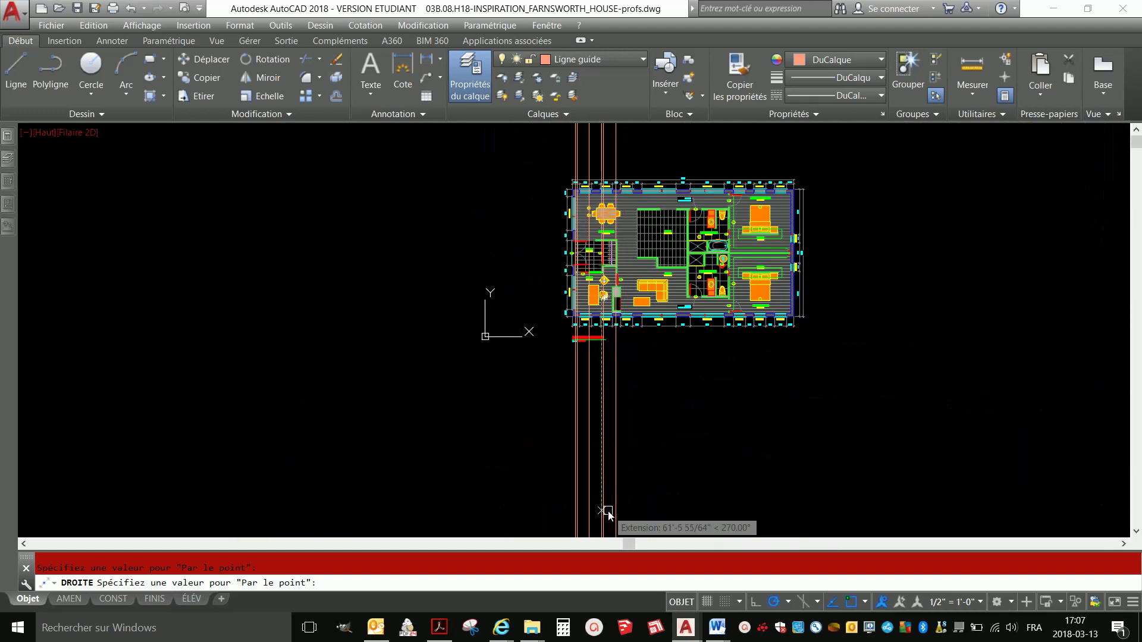
pyautogui.scroll(2, 604, 522)
pyautogui.press('Escape')
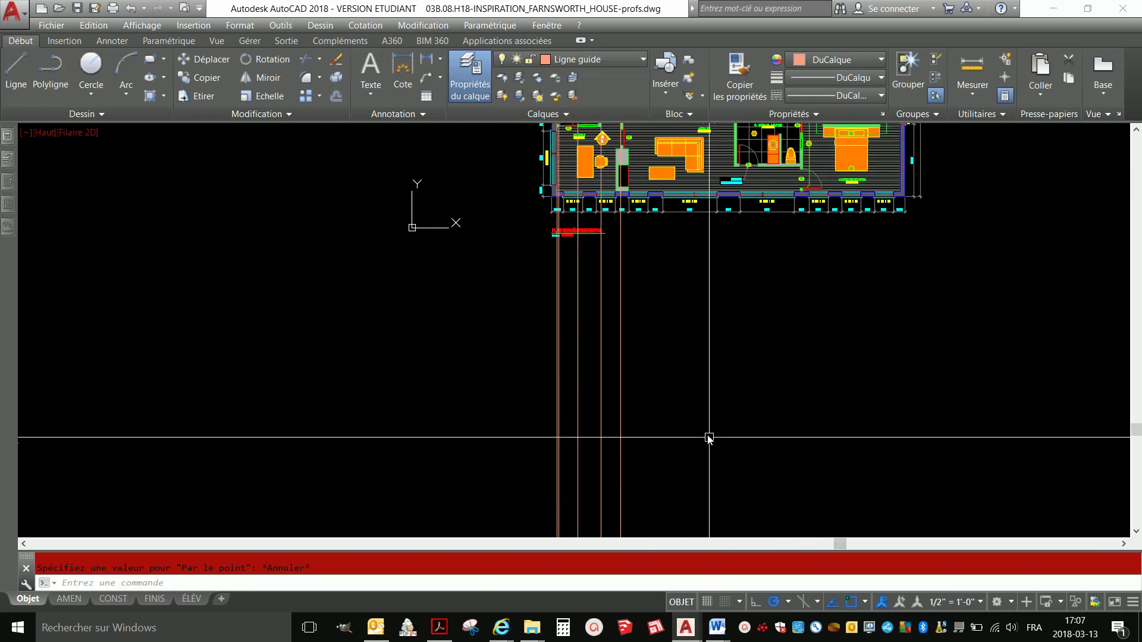
# - Make Détail élévation the current layer
pyautogui.scroll(-3, 660, 449)
pyautogui.scroll(3, 607, 464)
pyautogui.scroll(2, 605, 461)
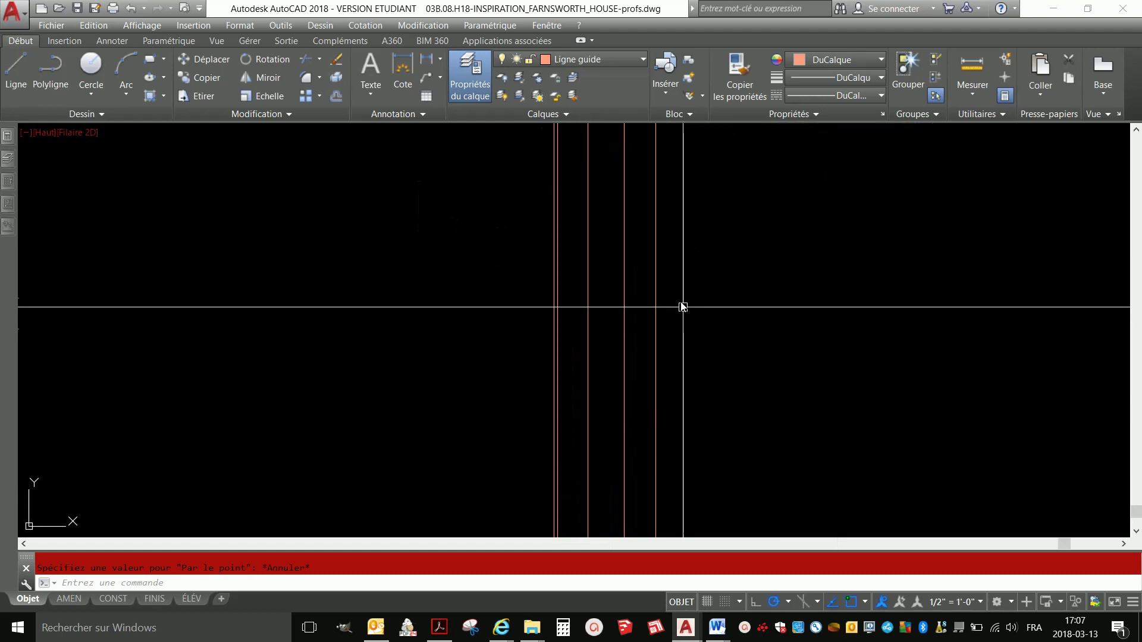
pyautogui.click(622, 65)
pyautogui.scroll(5, 582, 170)
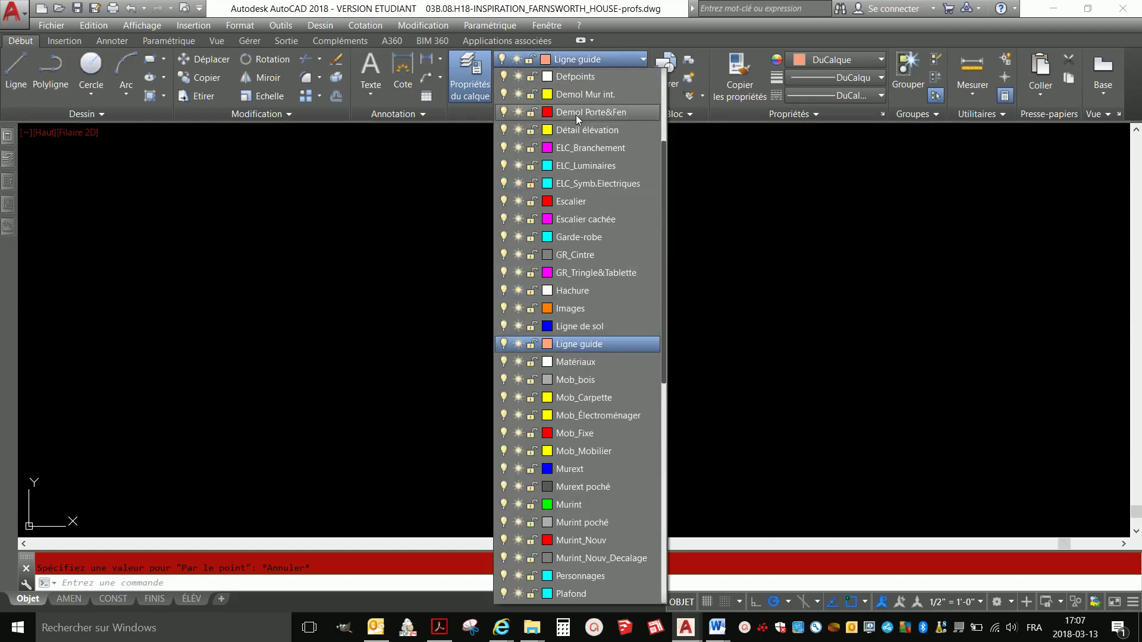
pyautogui.scroll(1, 575, 115)
pyautogui.scroll(1, 586, 184)
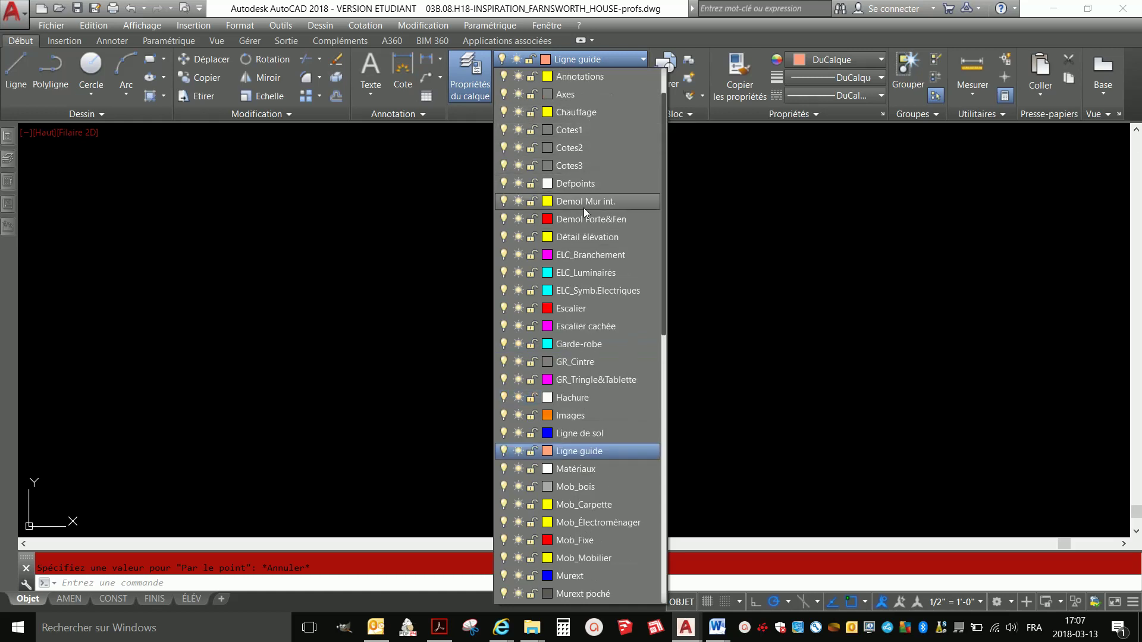
pyautogui.click(582, 236)
pyautogui.press('Escape')
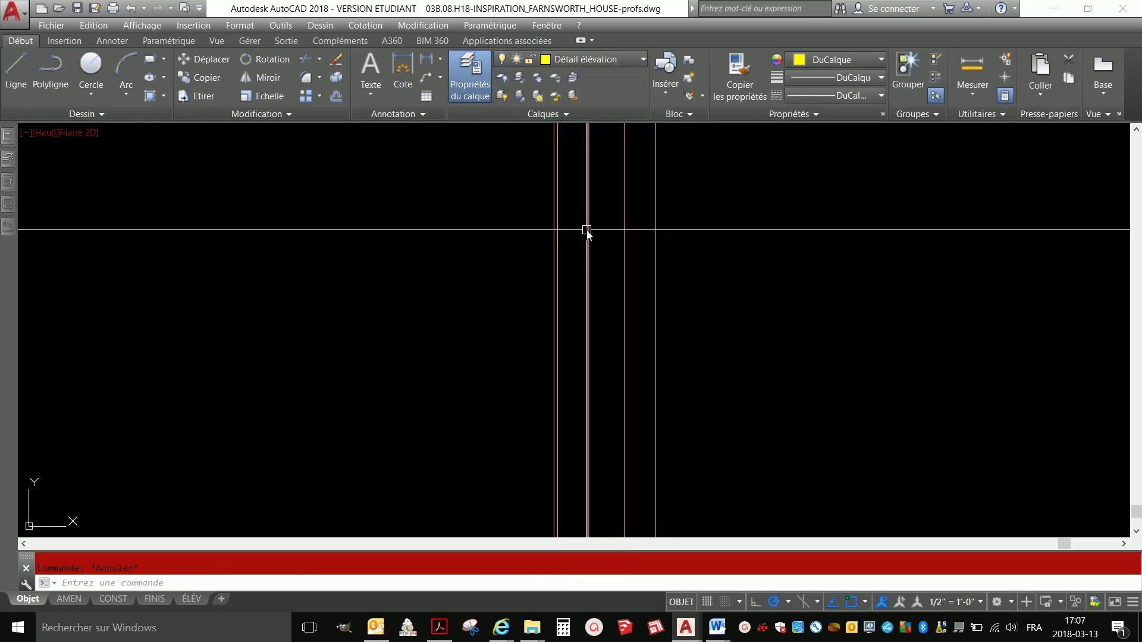
# - Insert the Ligne de sol block from the tool palettes beside the leftmost guide lines below the plan
pyautogui.moveTo(13, 185)
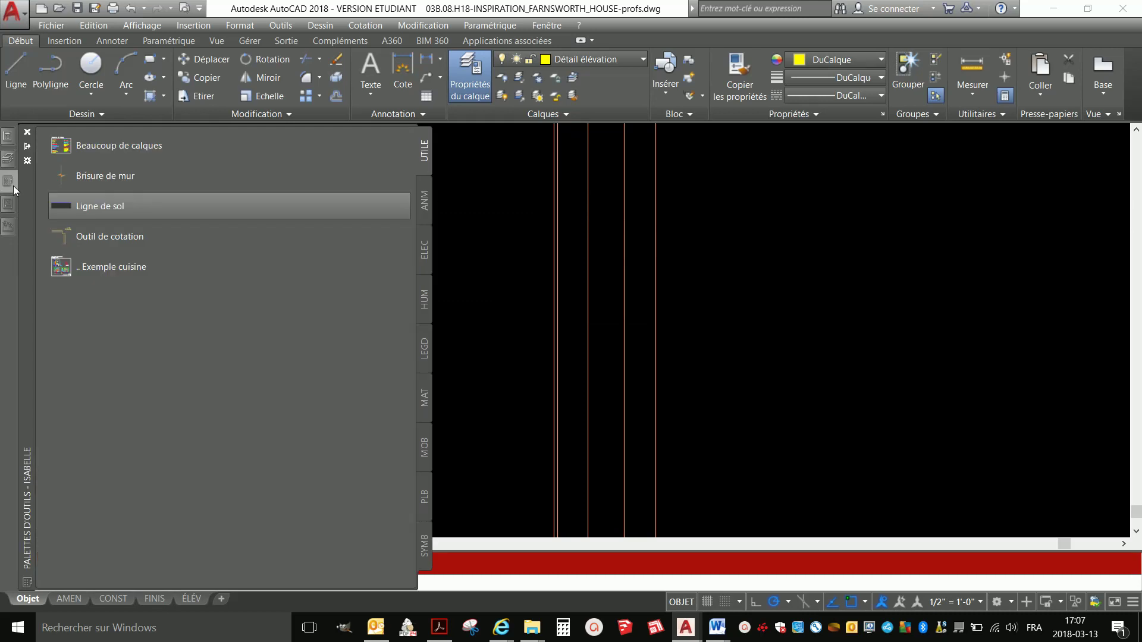
pyautogui.click(88, 207)
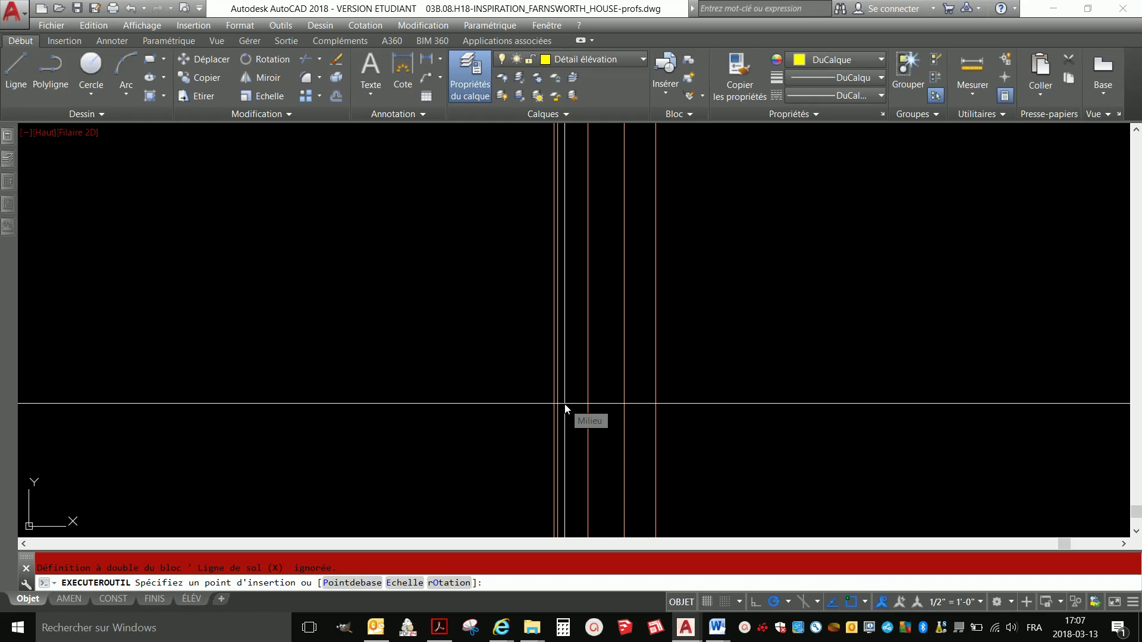
pyautogui.scroll(3, 564, 408)
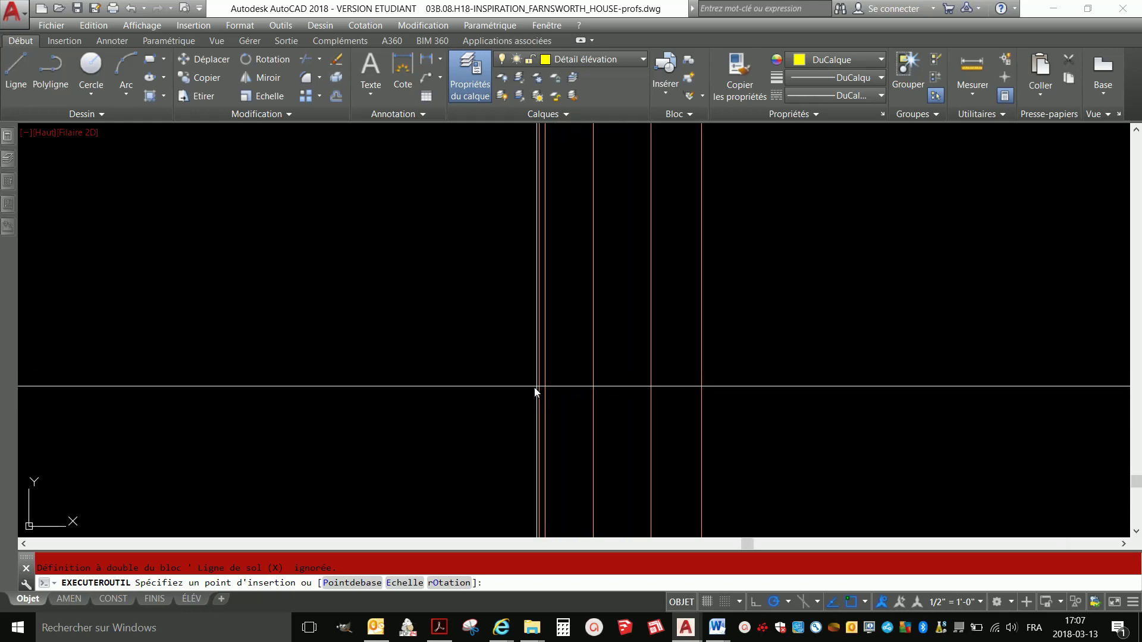
pyautogui.scroll(3, 539, 397)
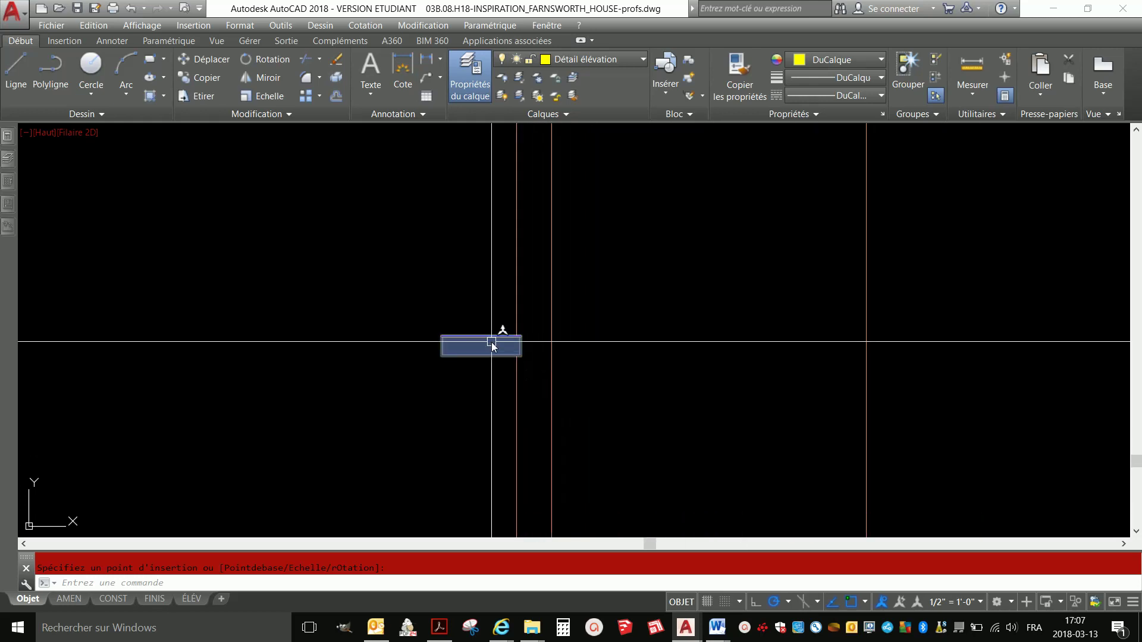
pyautogui.click(492, 342)
pyautogui.scroll(-3, 350, 400)
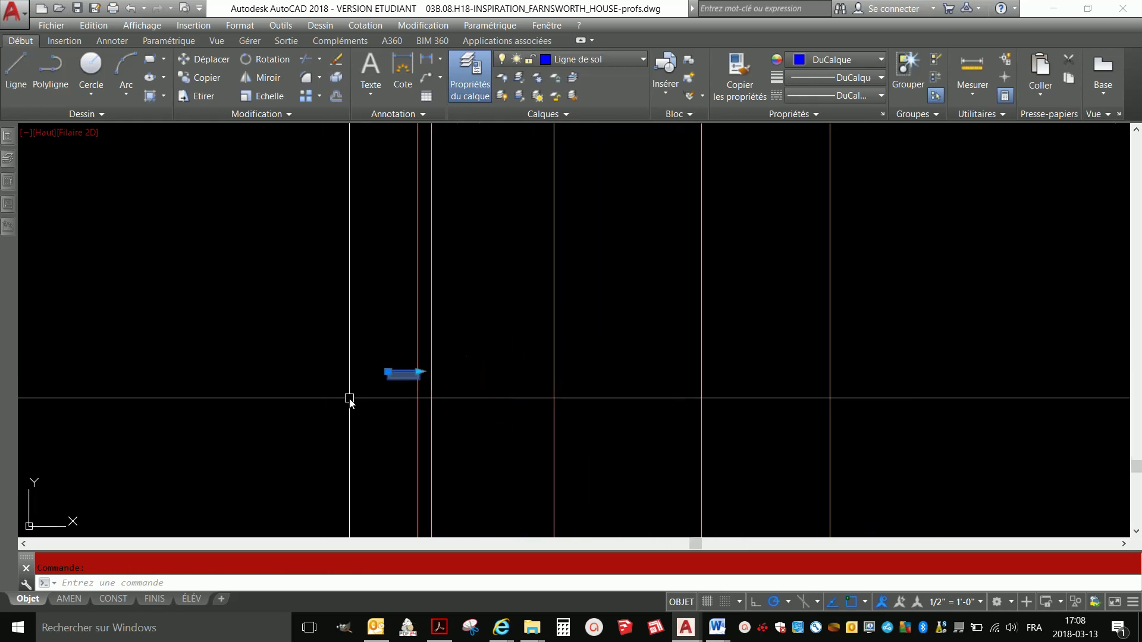
# - Move the ground line block's start onto the leftmost guide line and stretch its other end to the rightmost guide line
pyautogui.scroll(2, 350, 400)
pyautogui.click(411, 355)
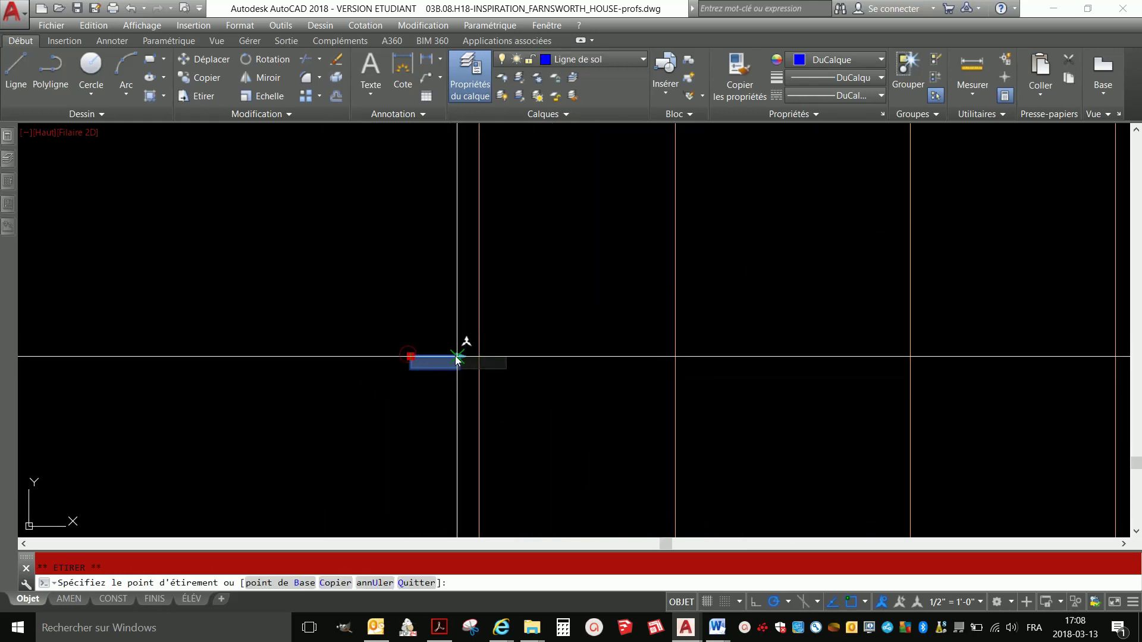
pyautogui.click(456, 358)
pyautogui.click(506, 356)
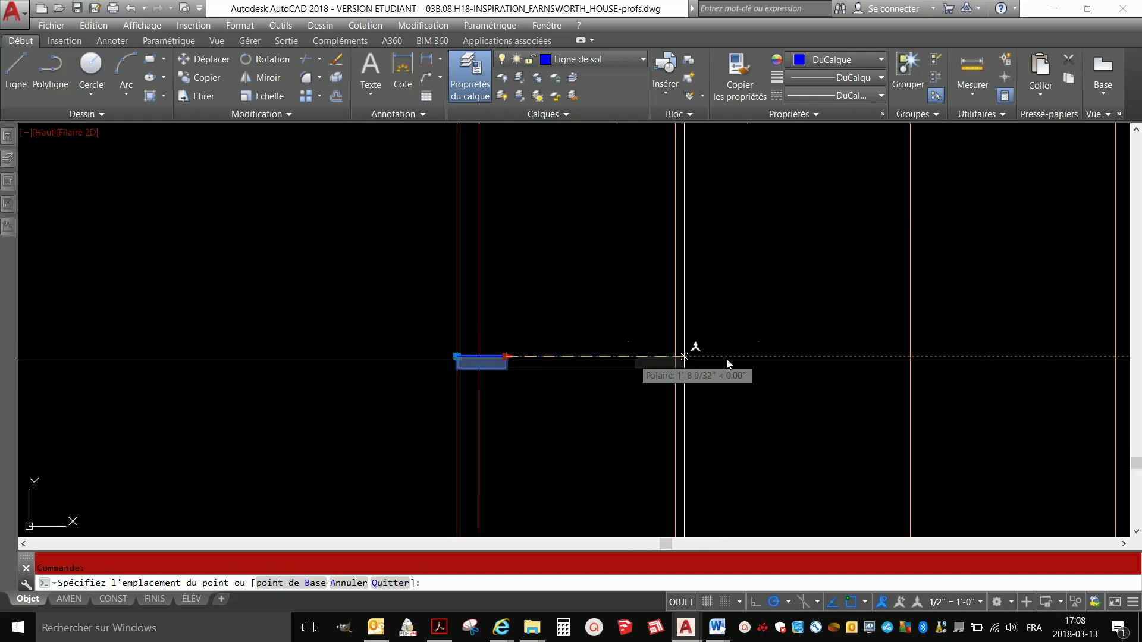
pyautogui.click(1115, 357)
pyautogui.scroll(-3, 249, 404)
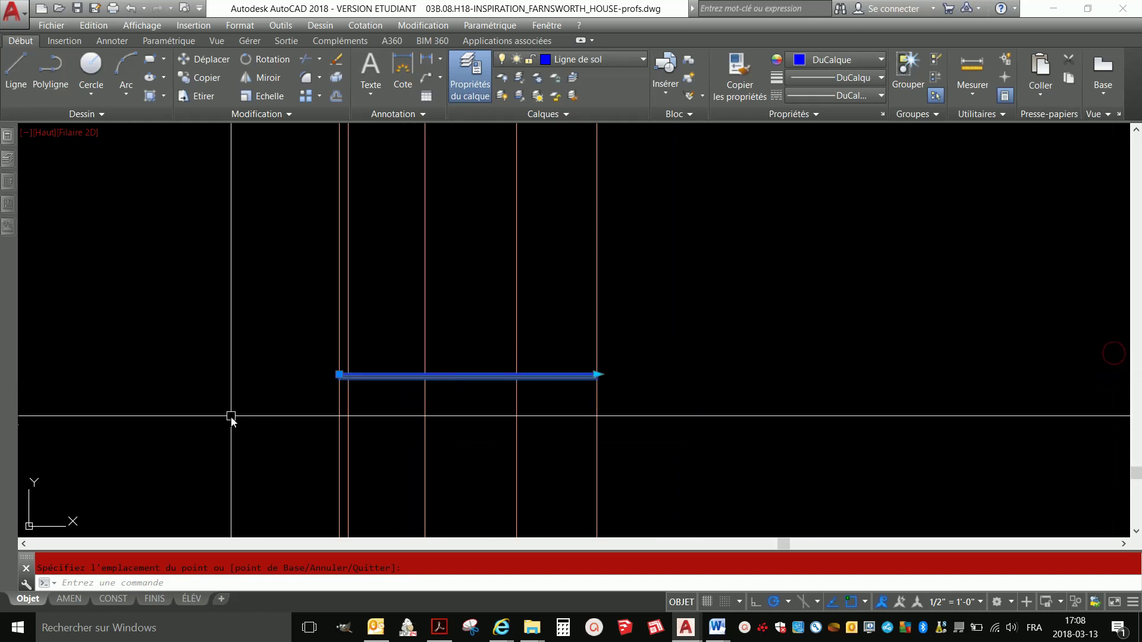
pyautogui.scroll(4, 400, 375)
pyautogui.press('Escape')
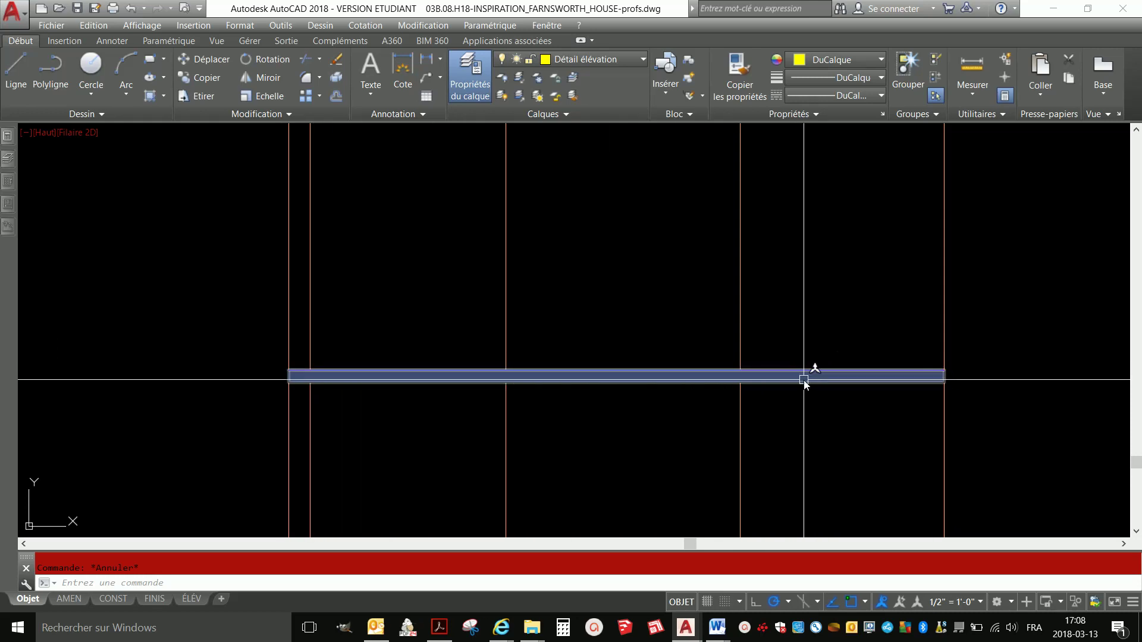
# - Draw a green (Vert) polyline 120 inches high from the ground line's left end, across to the rightmost guide line and down to the ground line
pyautogui.scroll(-4, 425, 493)
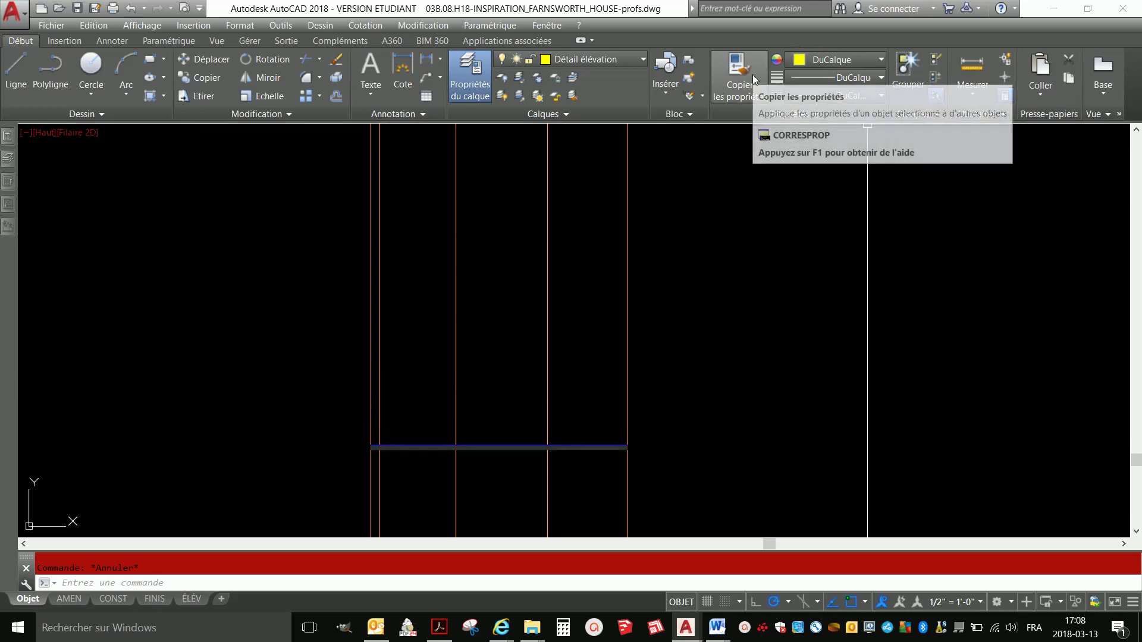
pyautogui.click(847, 59)
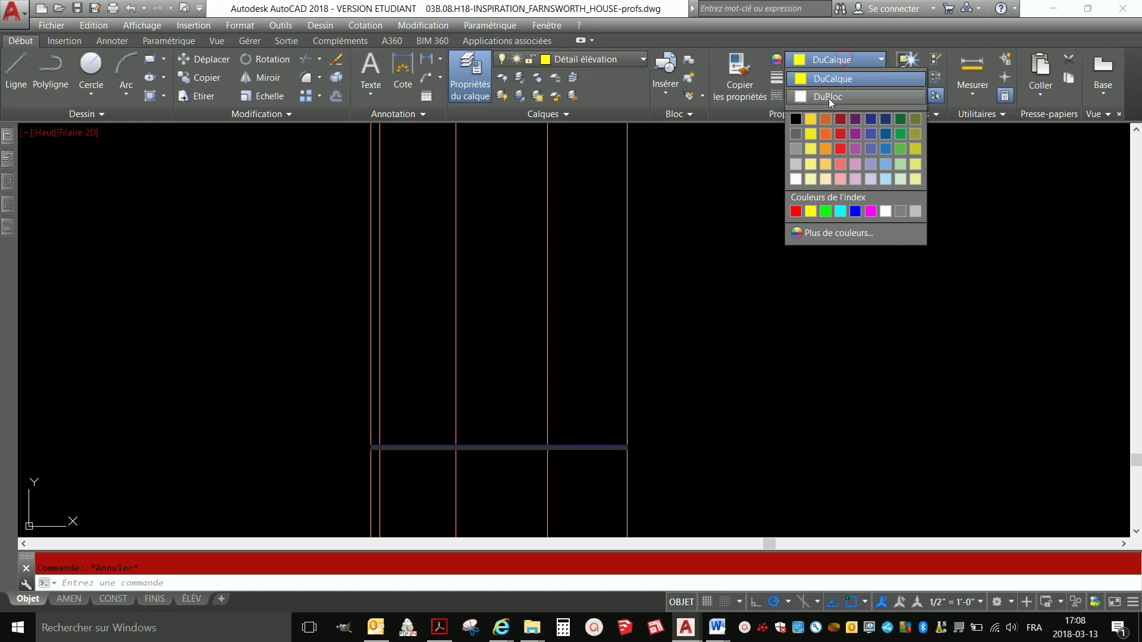
pyautogui.click(826, 211)
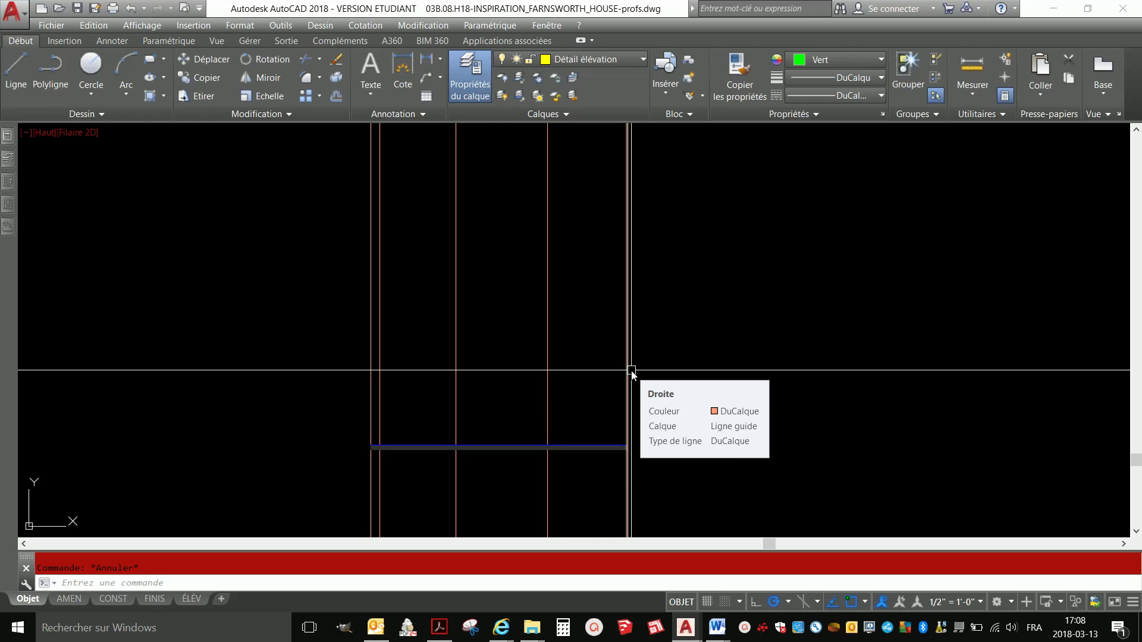
pyautogui.write('1')
pyautogui.press('Return')
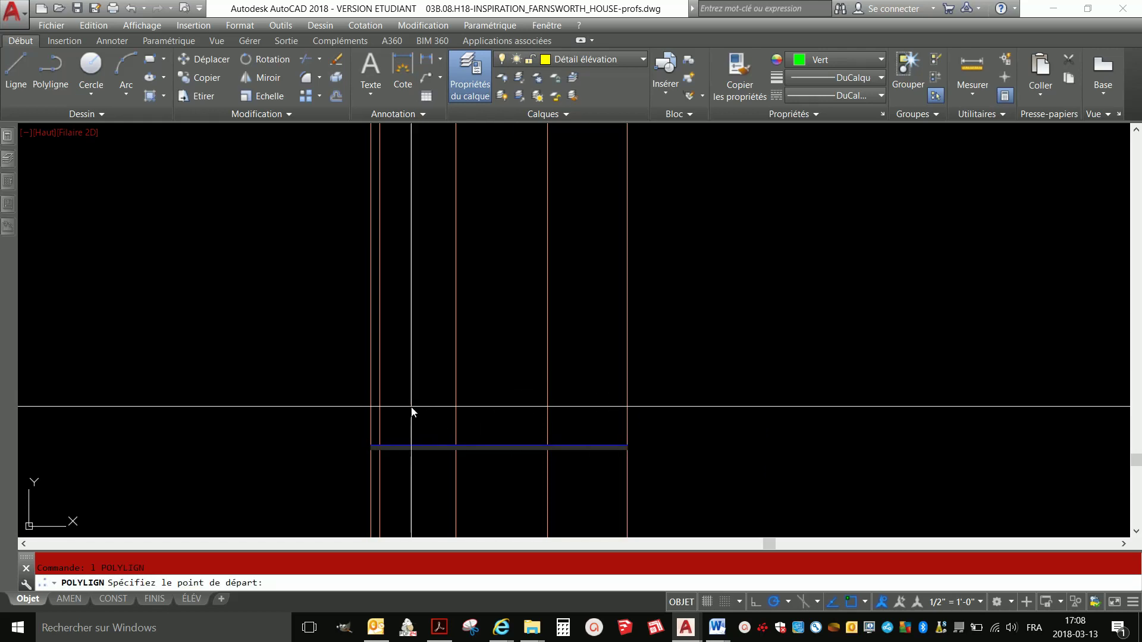
pyautogui.click(369, 446)
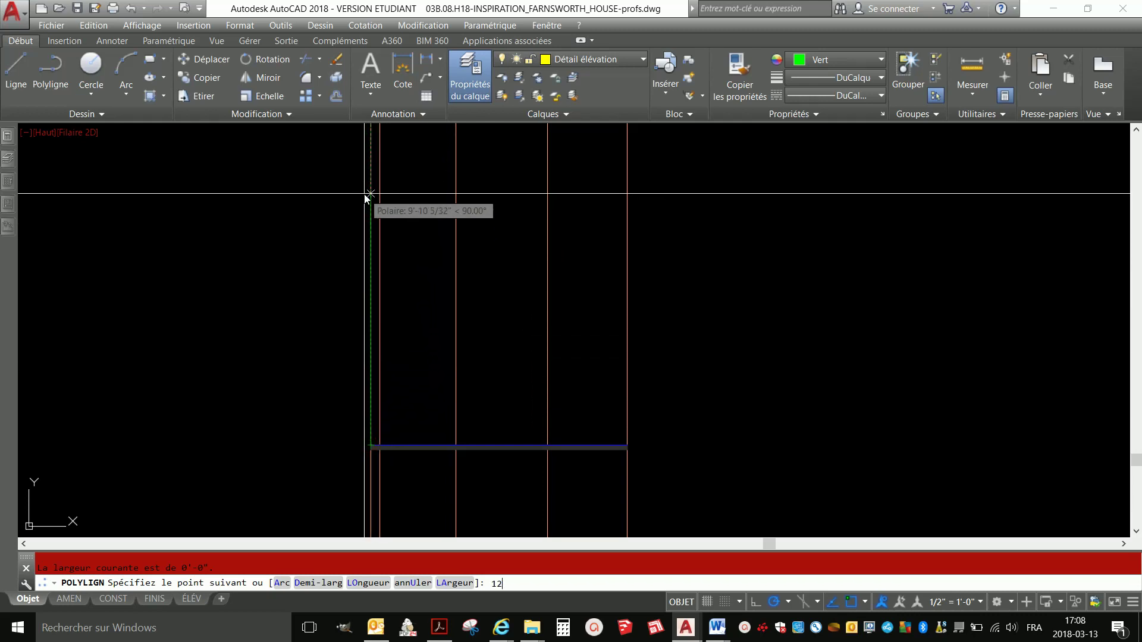
pyautogui.press('Return')
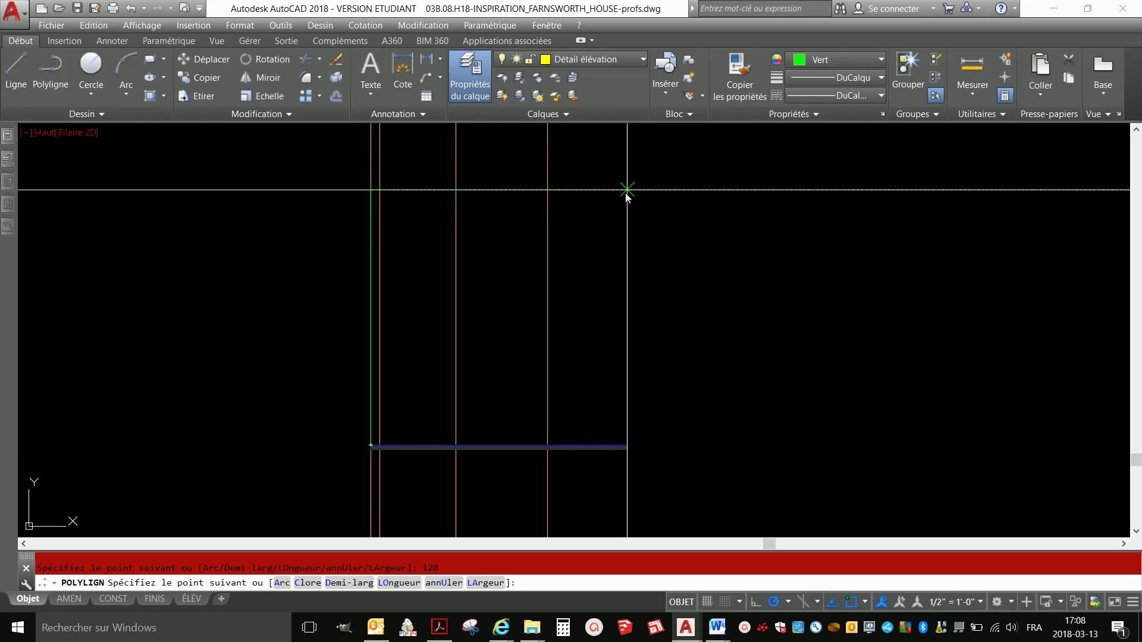
pyautogui.click(626, 191)
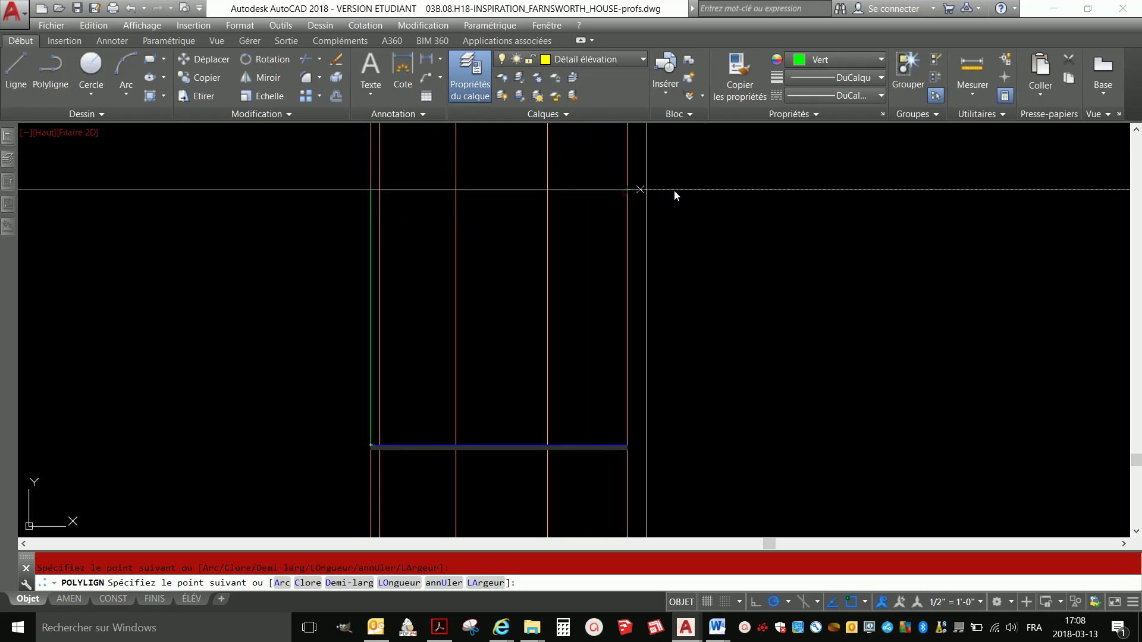
pyautogui.click(626, 445)
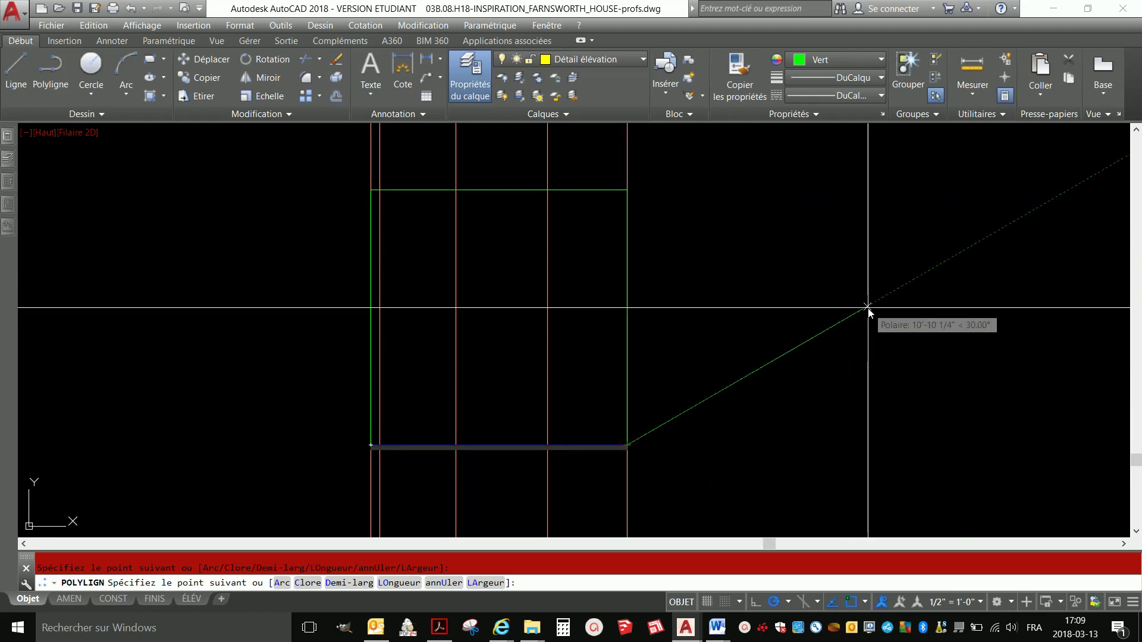
pyautogui.press('Return')
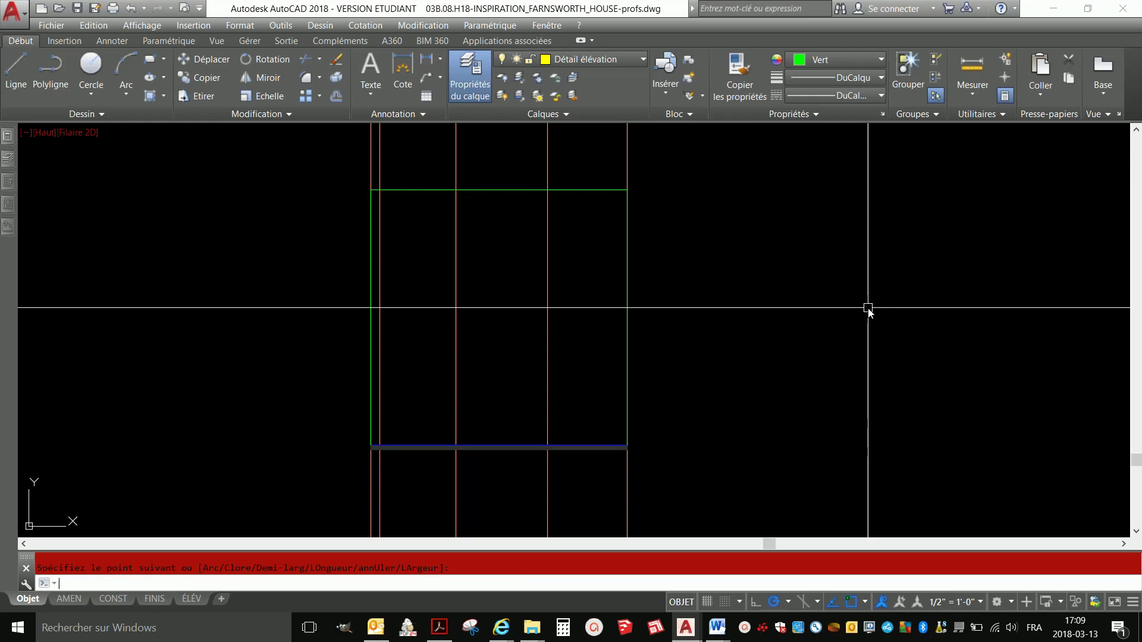
# - Draw a red (Rouge) vertical polyline along the fourth guide line, from the top of the green wall outline to the ground line
pyautogui.click(843, 59)
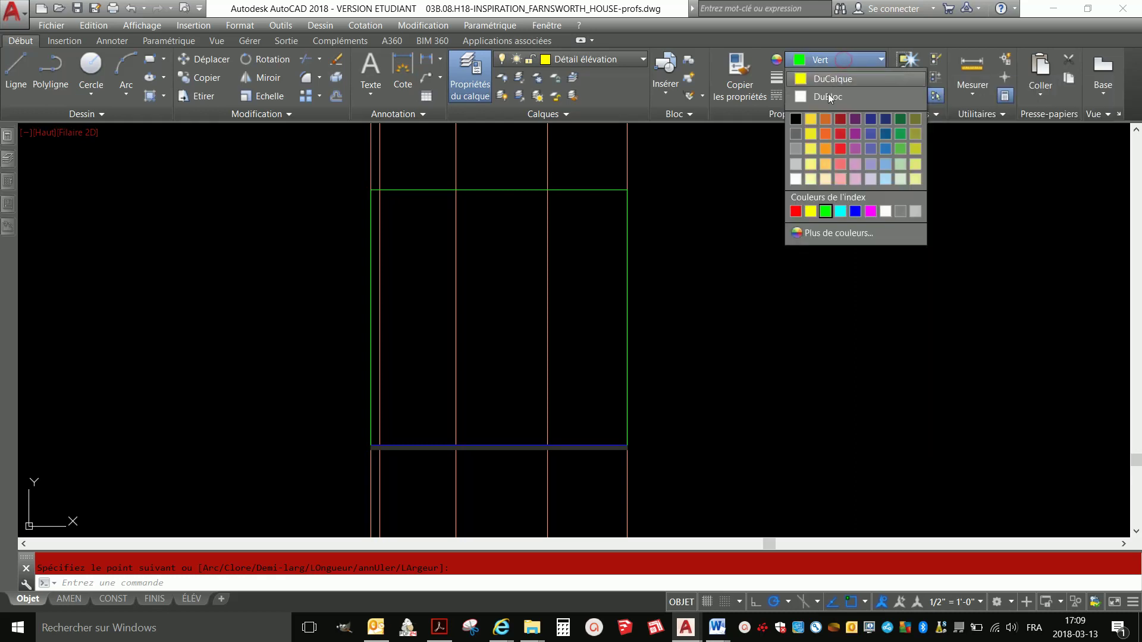
pyautogui.click(796, 213)
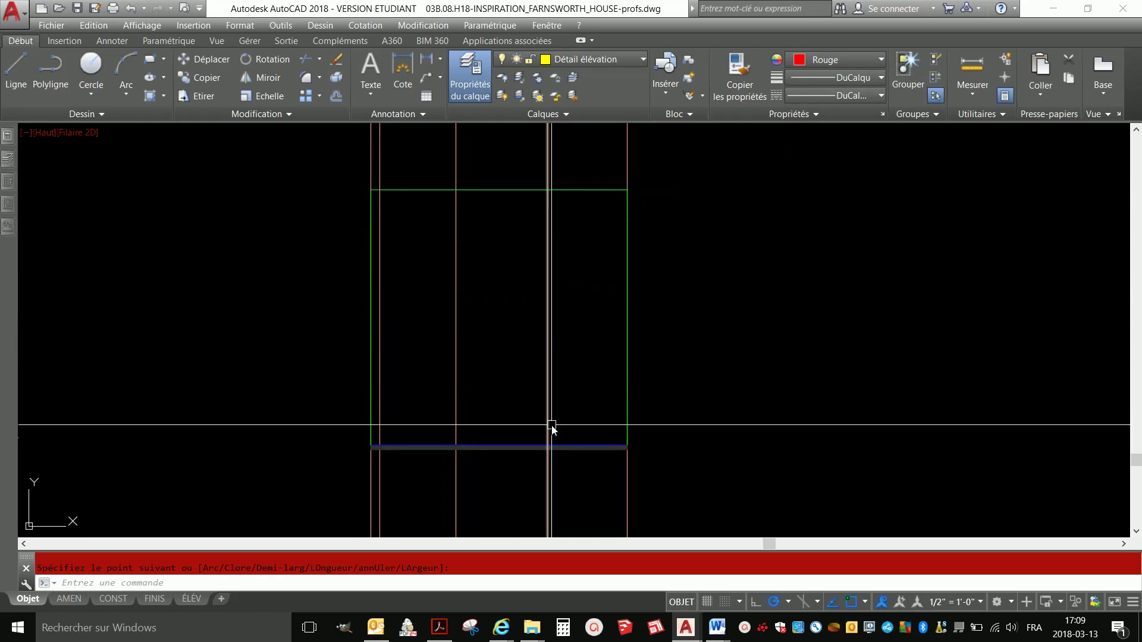
pyautogui.press('Escape')
pyautogui.write('1')
pyautogui.press('Return')
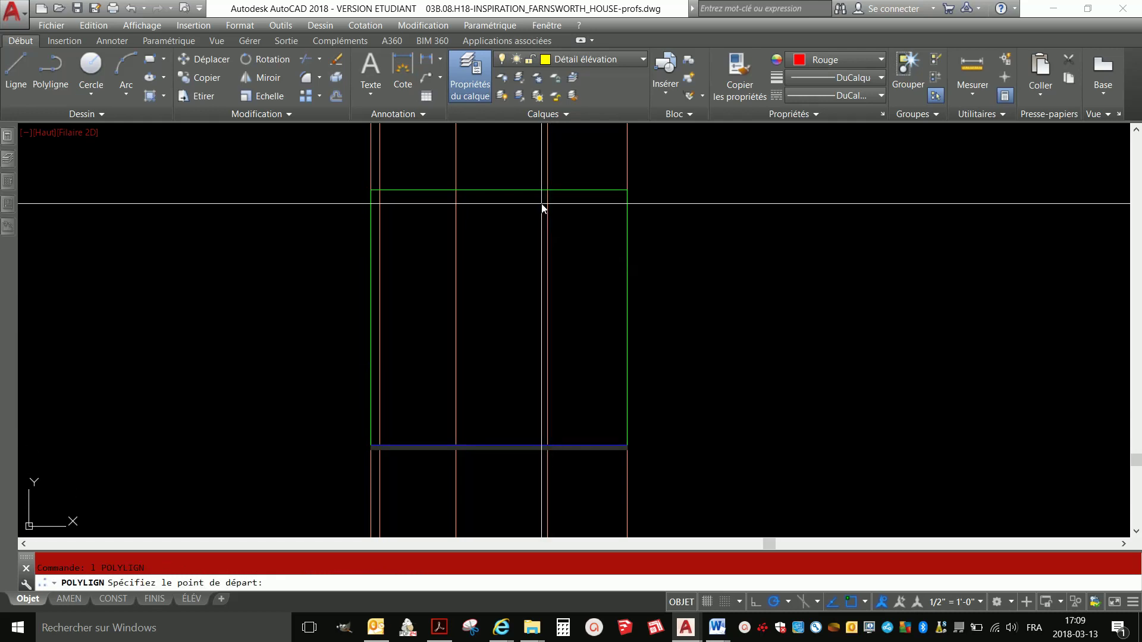
pyautogui.click(547, 190)
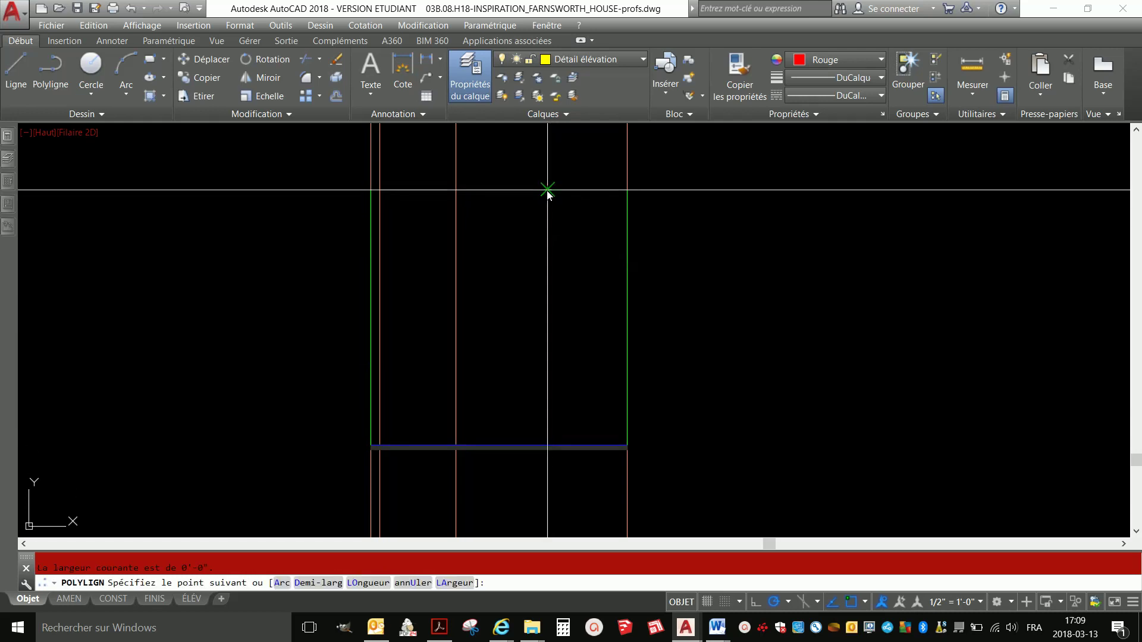
pyautogui.click(548, 444)
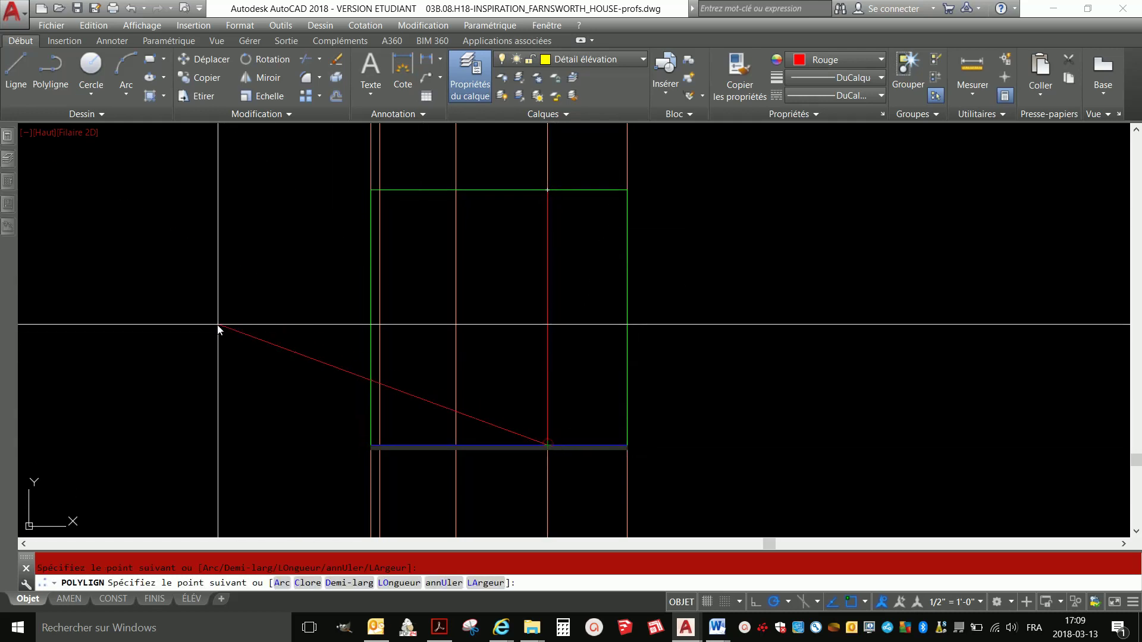
pyautogui.press('Return')
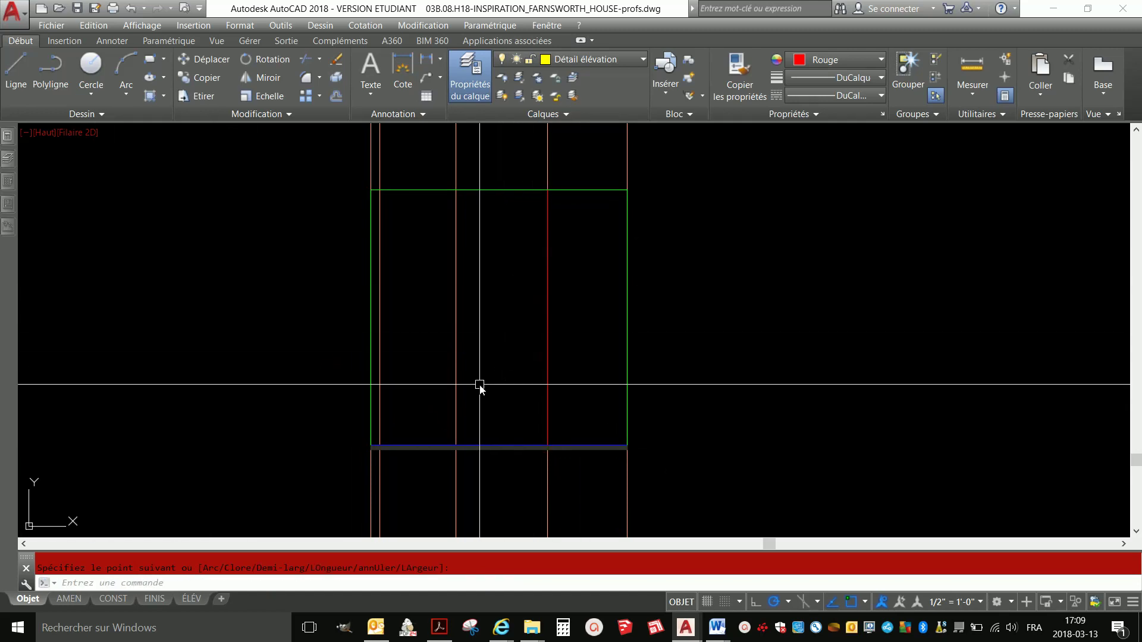
# - Draw the door opening as a red polyline 80 inches high from the ground line, between the second and third guide lines
pyautogui.write('l')
pyautogui.press('Return')
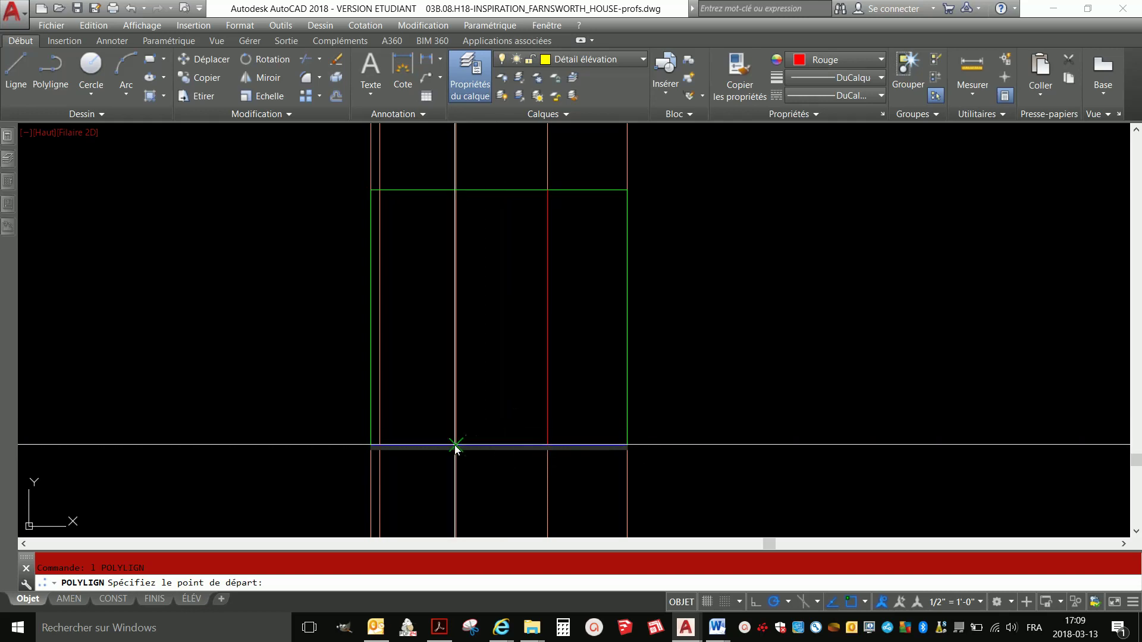
pyautogui.click(456, 444)
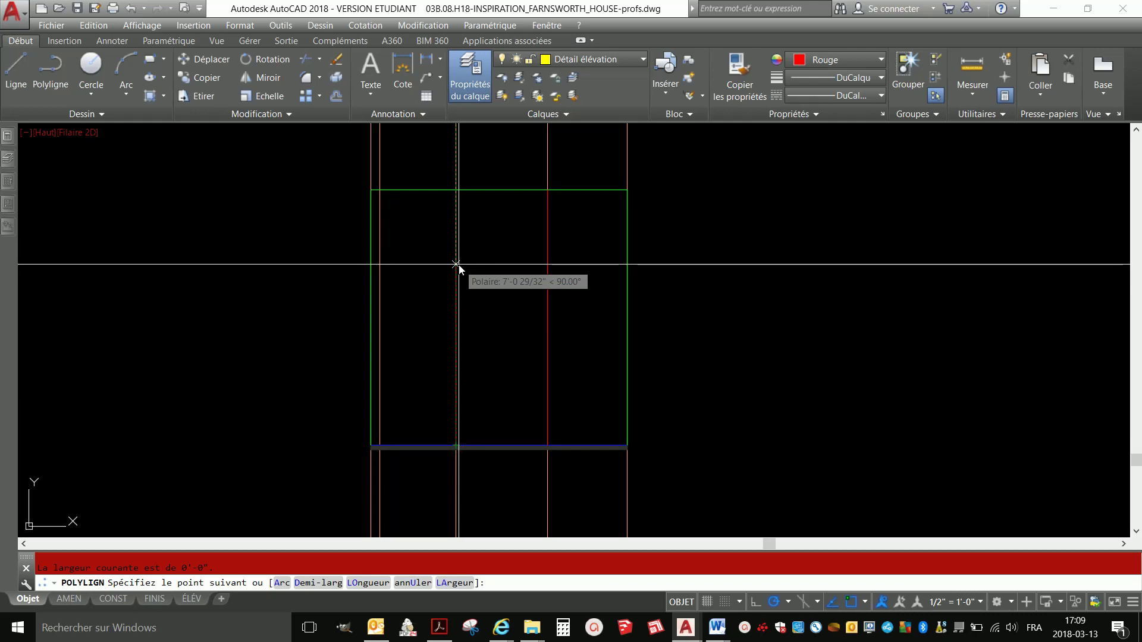
pyautogui.press('Return')
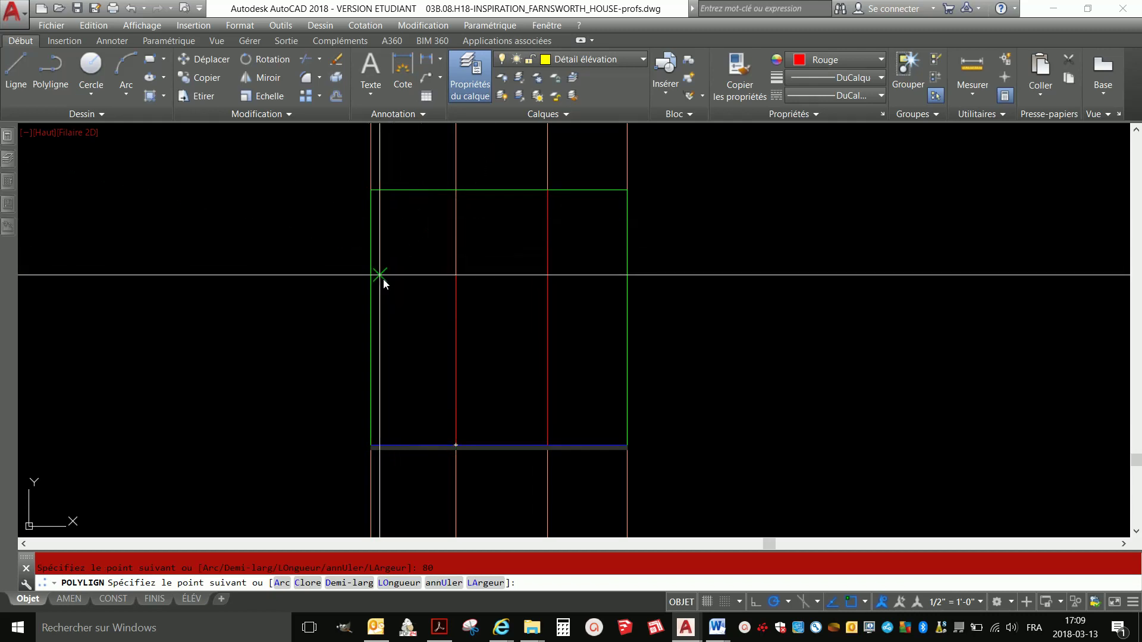
pyautogui.click(379, 275)
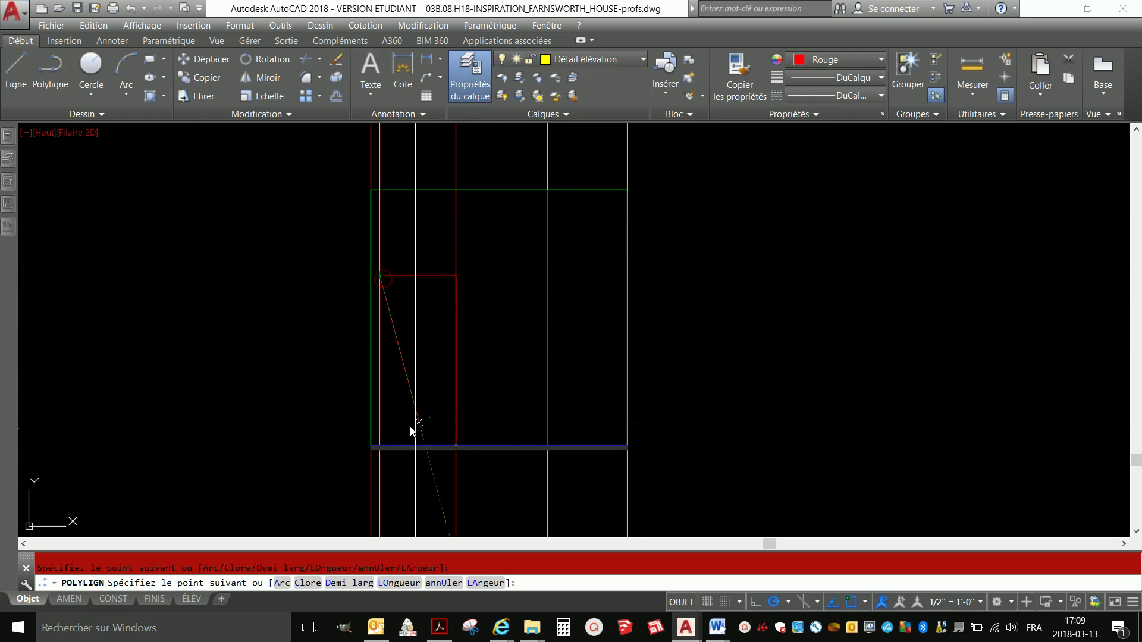
pyautogui.click(378, 445)
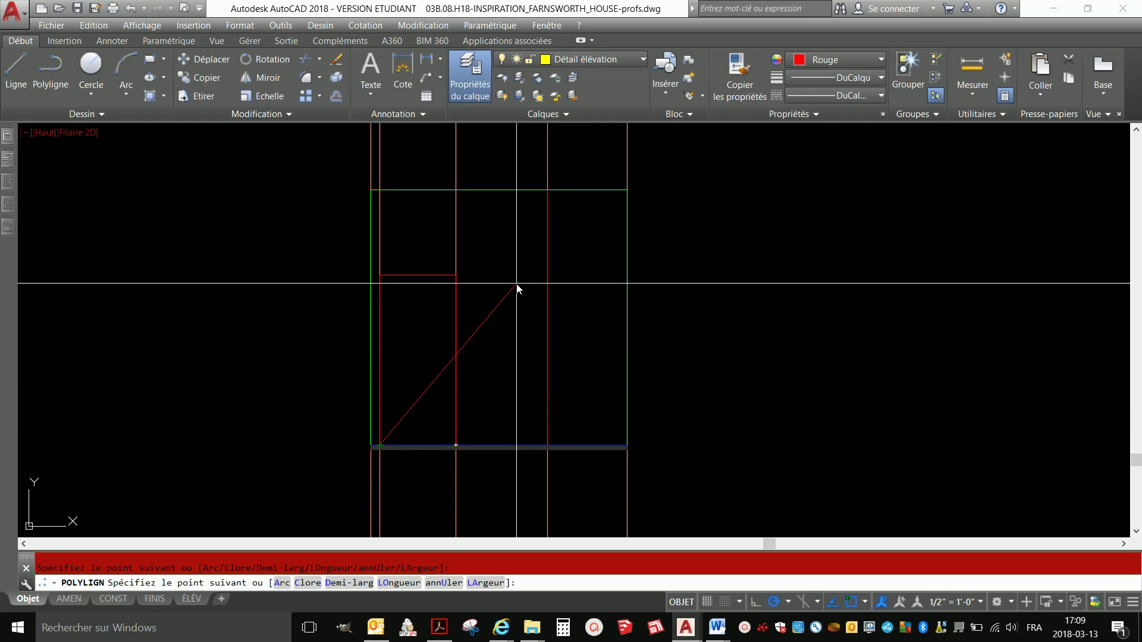
pyautogui.press('Return')
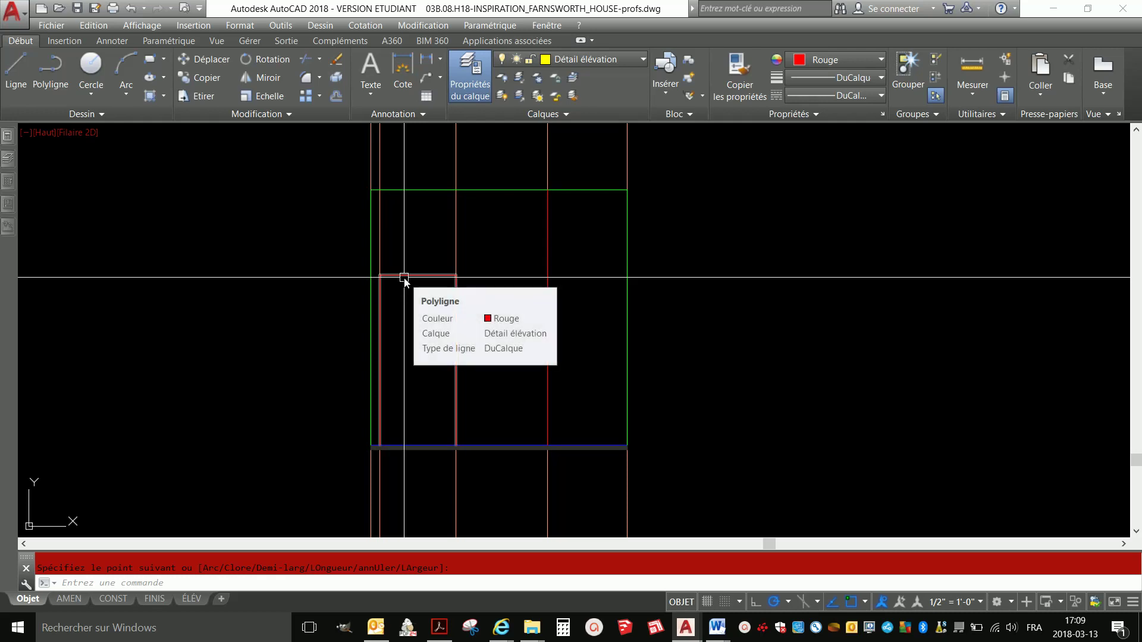
# - Offset the door opening polyline outward to form the door frame
pyautogui.write('dc')
pyautogui.press('Return')
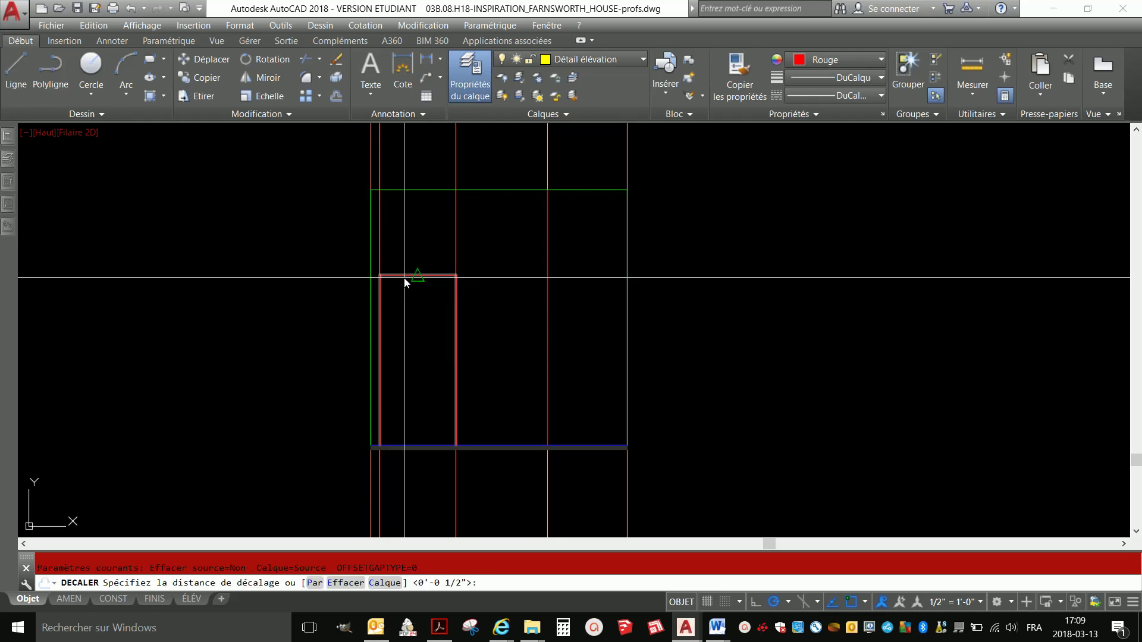
pyautogui.write('.5')
pyautogui.press('Return')
pyautogui.click(407, 276)
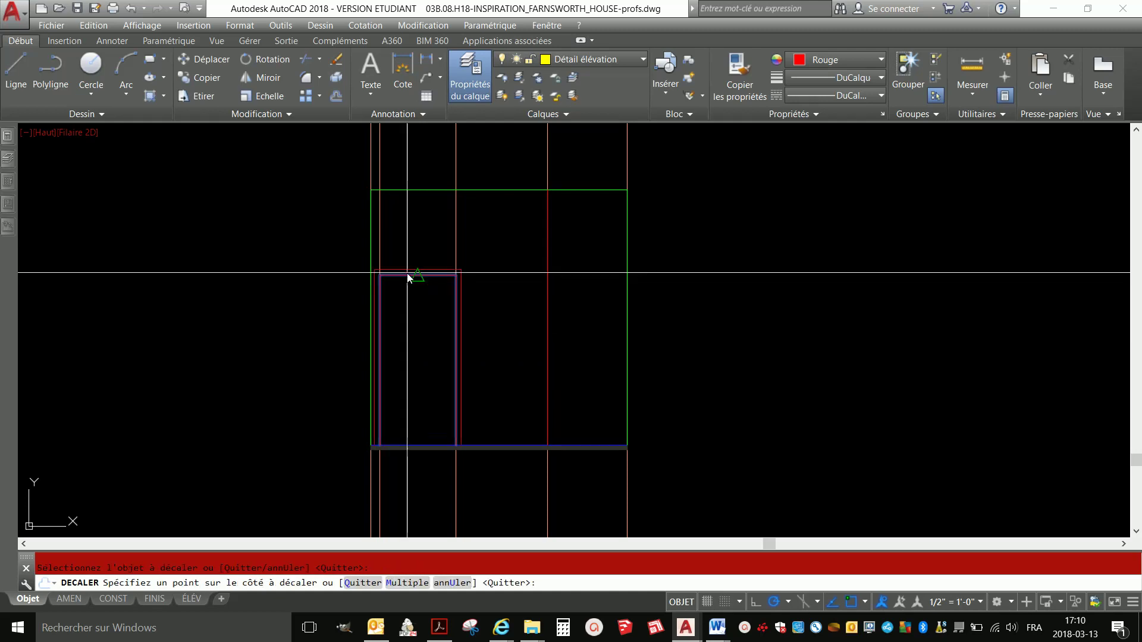
pyautogui.click(411, 213)
pyautogui.press('Escape')
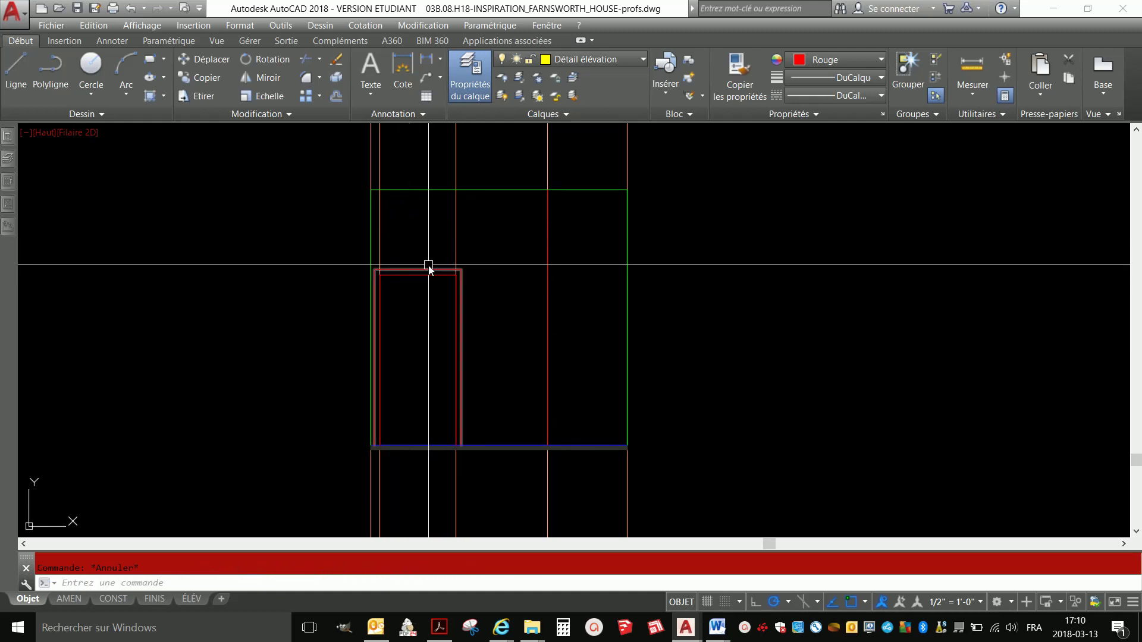
# - Change the colour of the outer door frame polyline to yellow (Jaune)
pyautogui.click(429, 264)
pyautogui.click(447, 260)
pyautogui.click(422, 270)
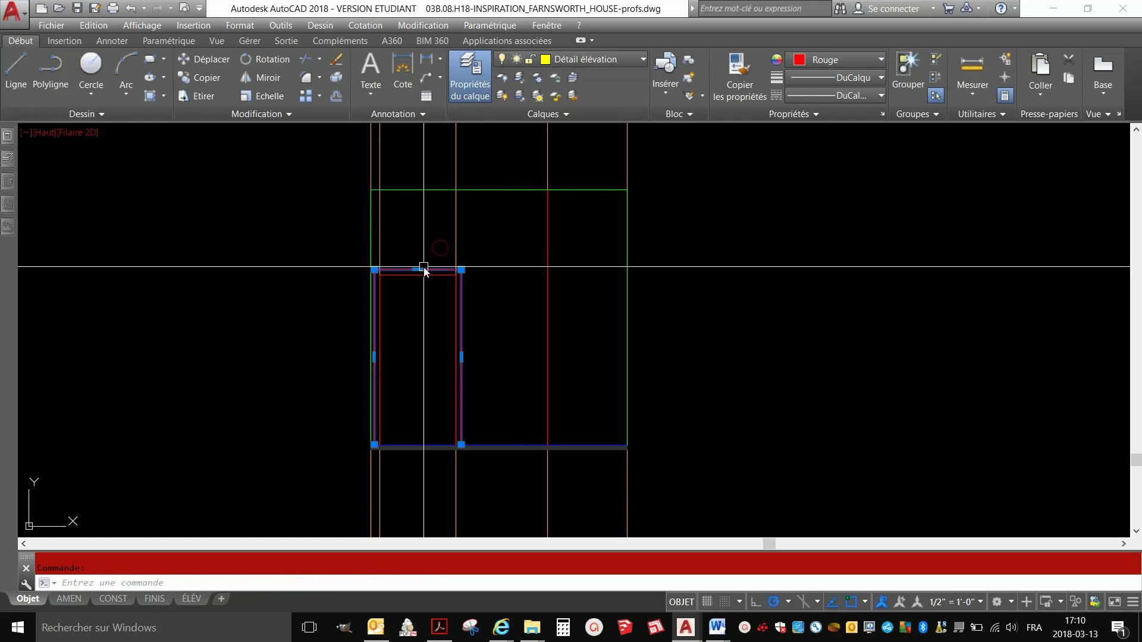
pyautogui.click(845, 62)
pyautogui.click(812, 212)
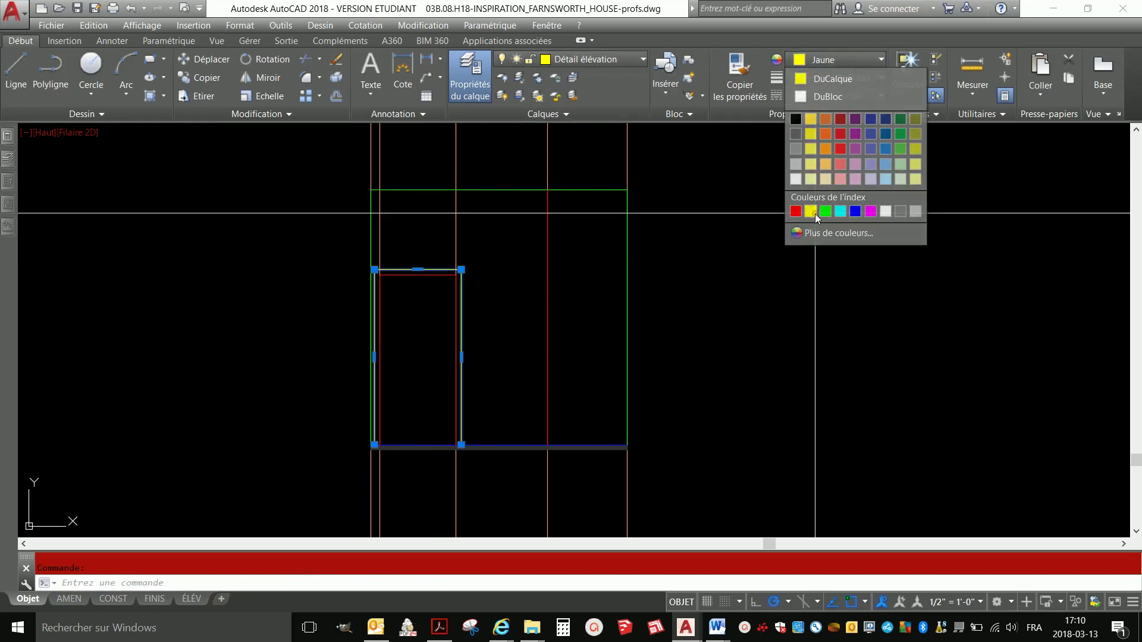
pyautogui.press('Escape')
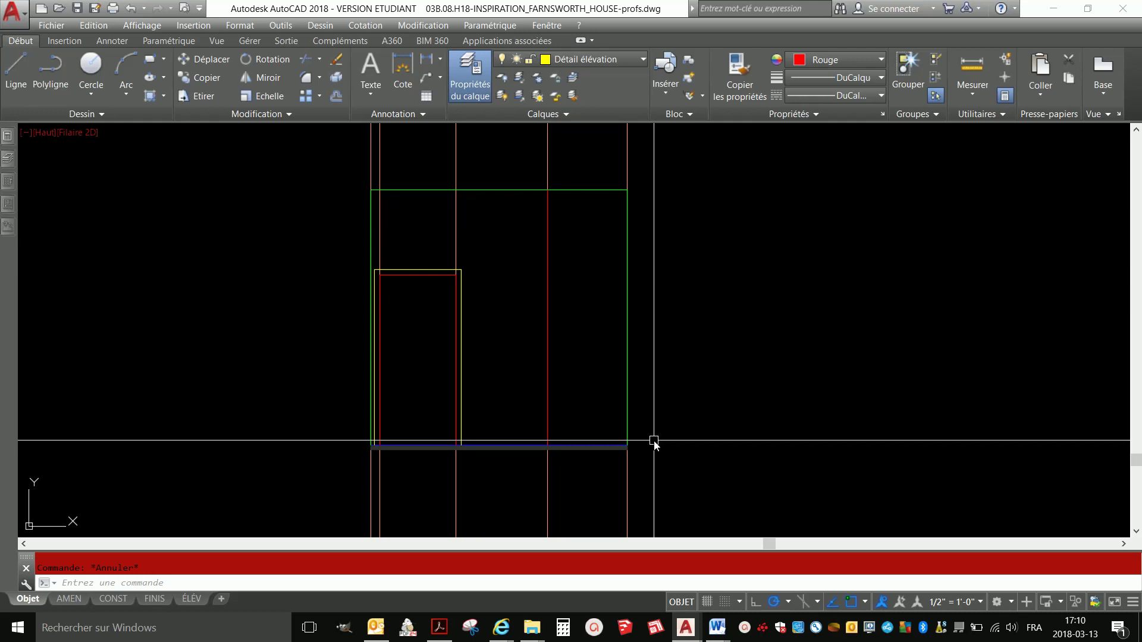
pyautogui.write('pl')
pyautogui.press('Return')
pyautogui.click(627, 445)
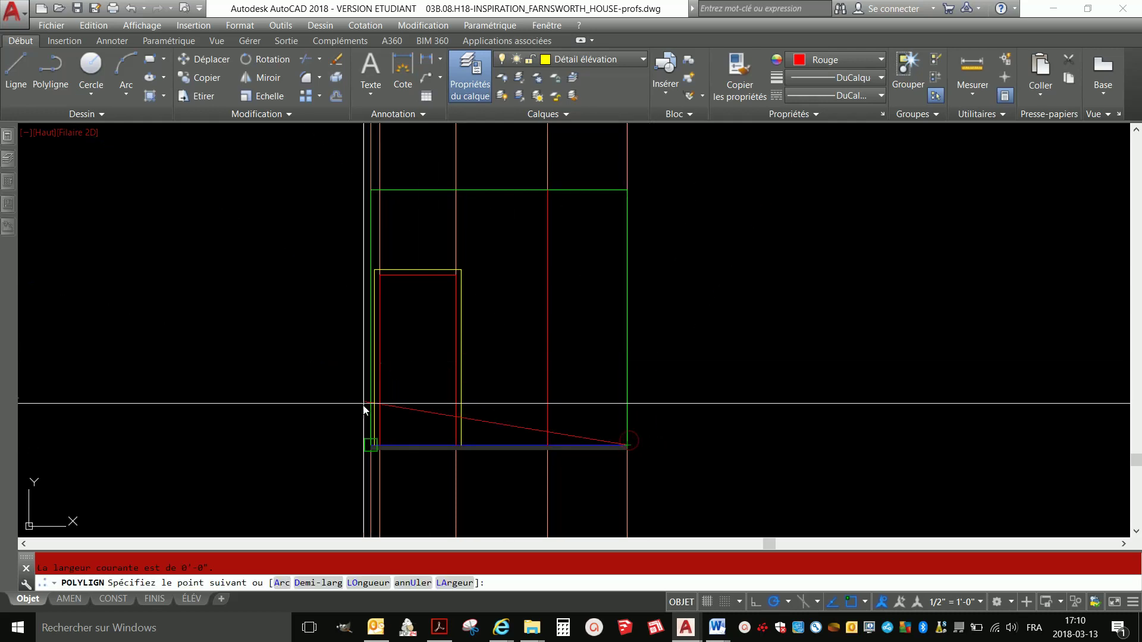
pyautogui.press('Escape')
# - Set the current colour to DuCalque and draw a polyline along the top of the ground line between the wall outline's two lower corners
pyautogui.click(823, 59)
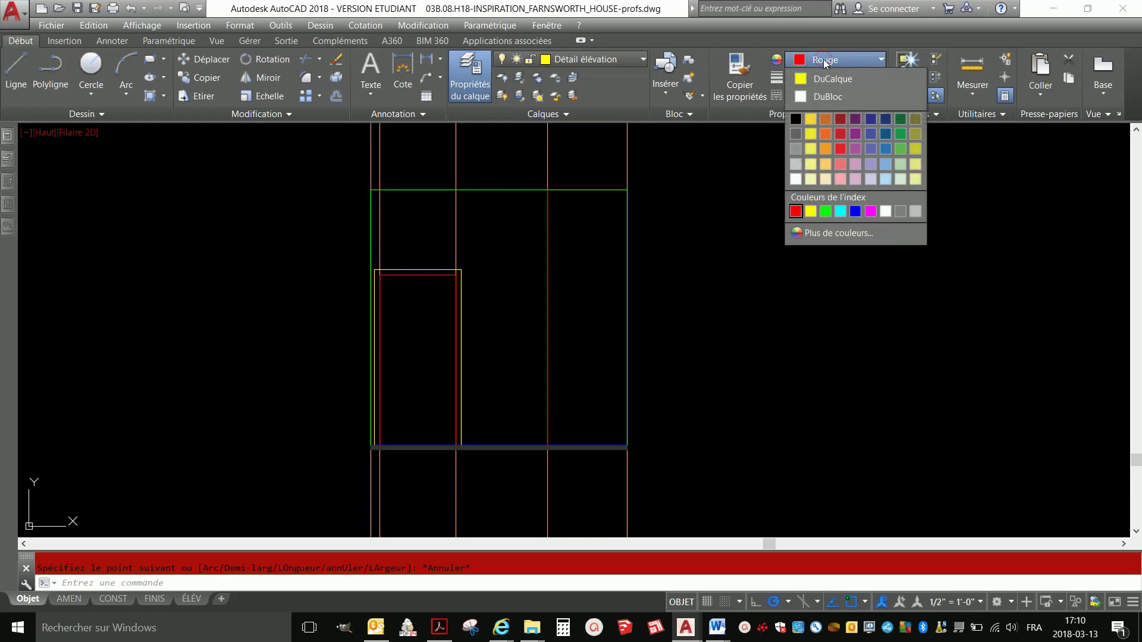
pyautogui.click(827, 79)
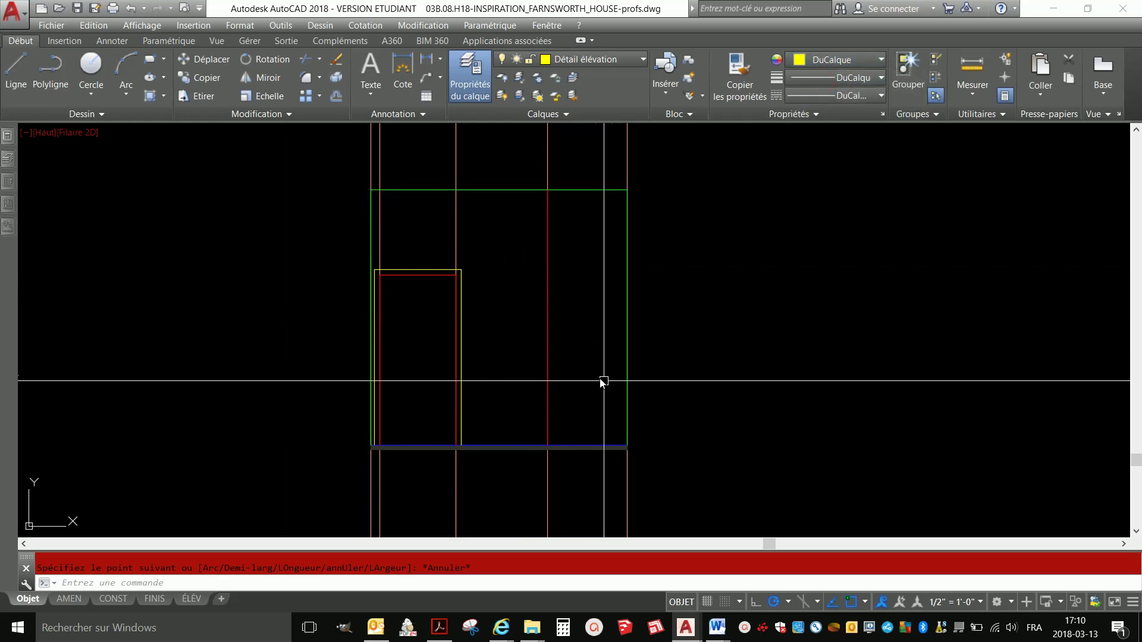
pyautogui.write('pl')
pyautogui.press('Return')
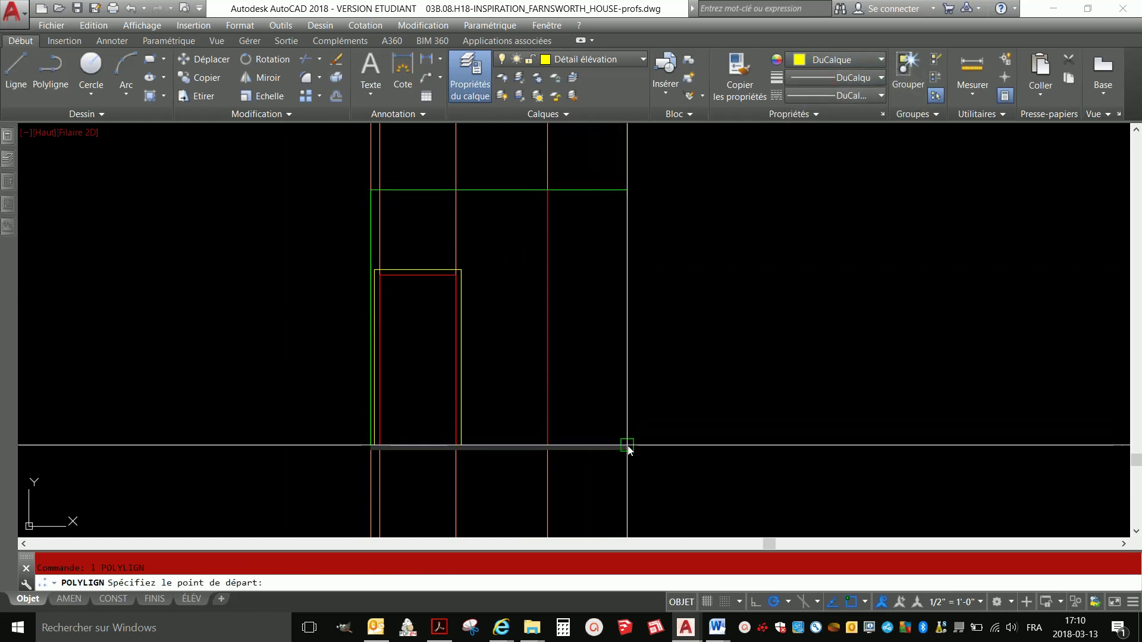
pyautogui.click(627, 445)
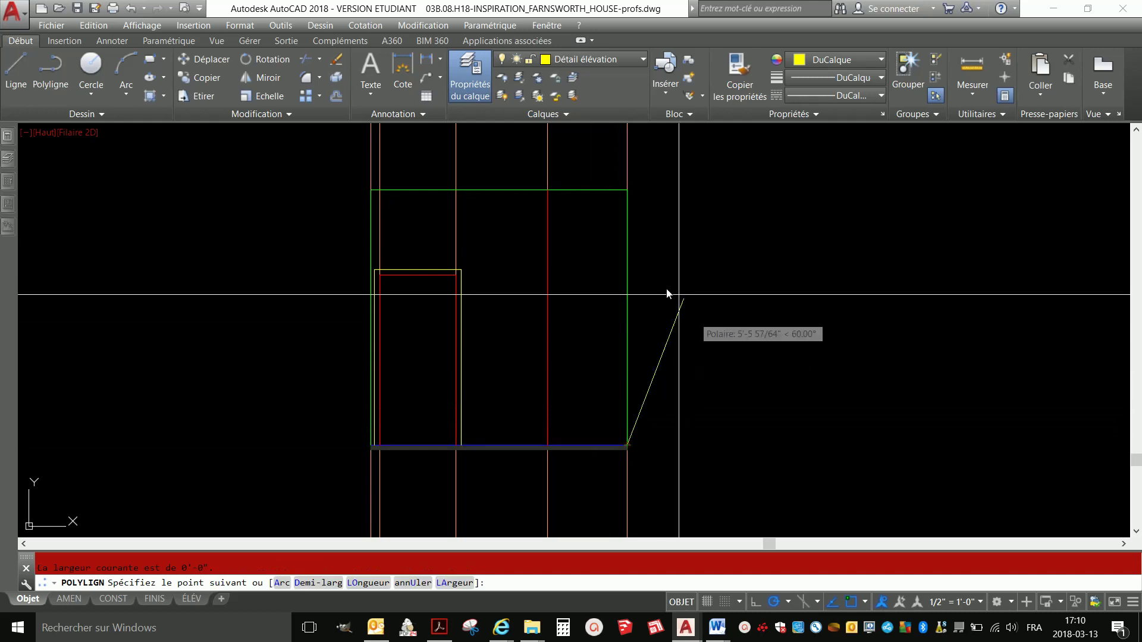
pyautogui.click(370, 446)
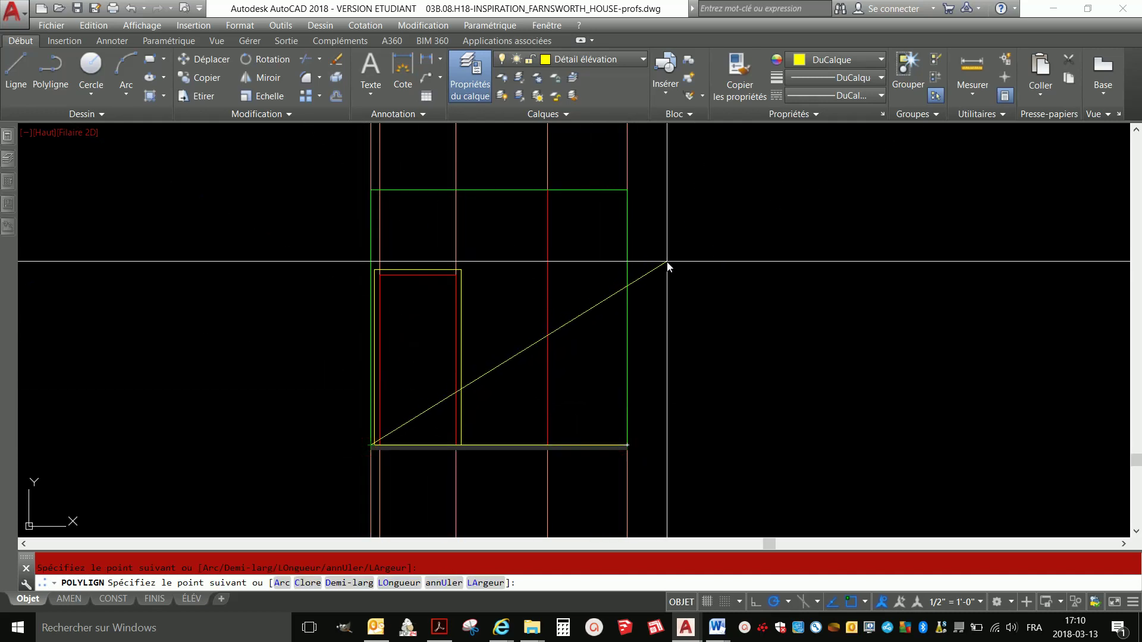
pyautogui.rightClick(623, 298)
pyautogui.click(654, 312)
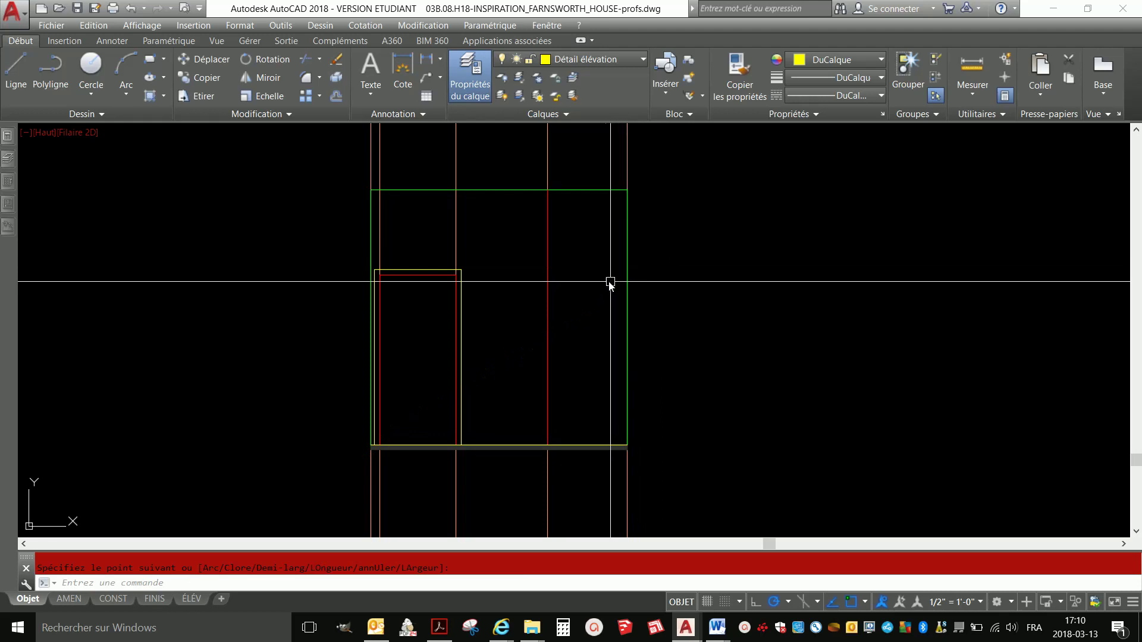
# - Move the polyline on the ground line straight up 4 inches to form the top of the baseboard
pyautogui.click(502, 445)
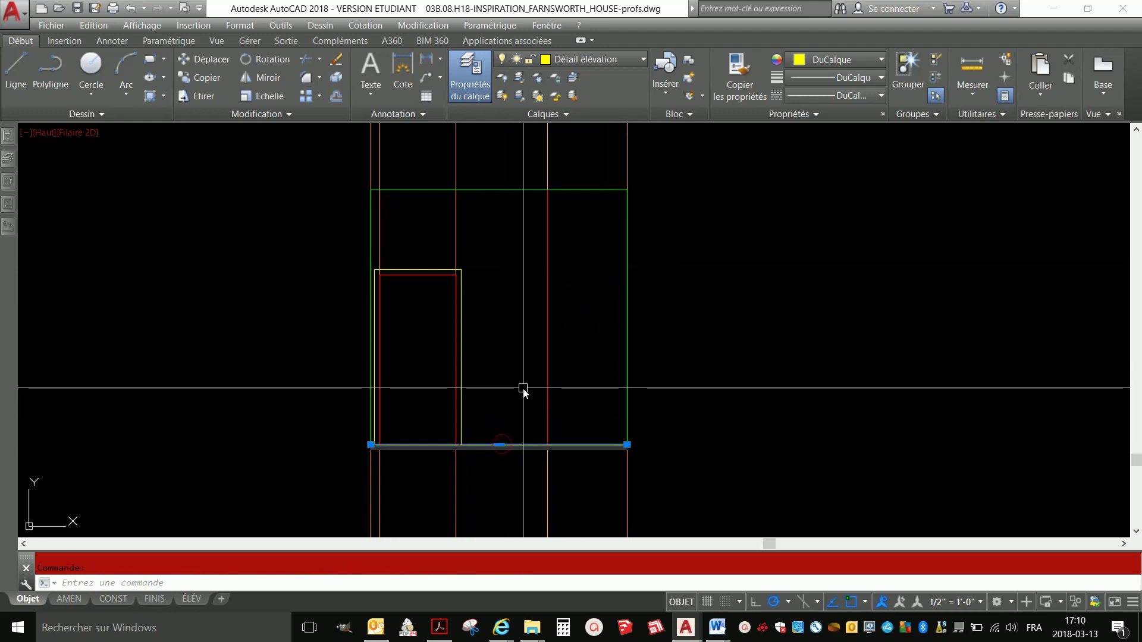
pyautogui.write('d')
pyautogui.press('Return')
pyautogui.click(510, 400)
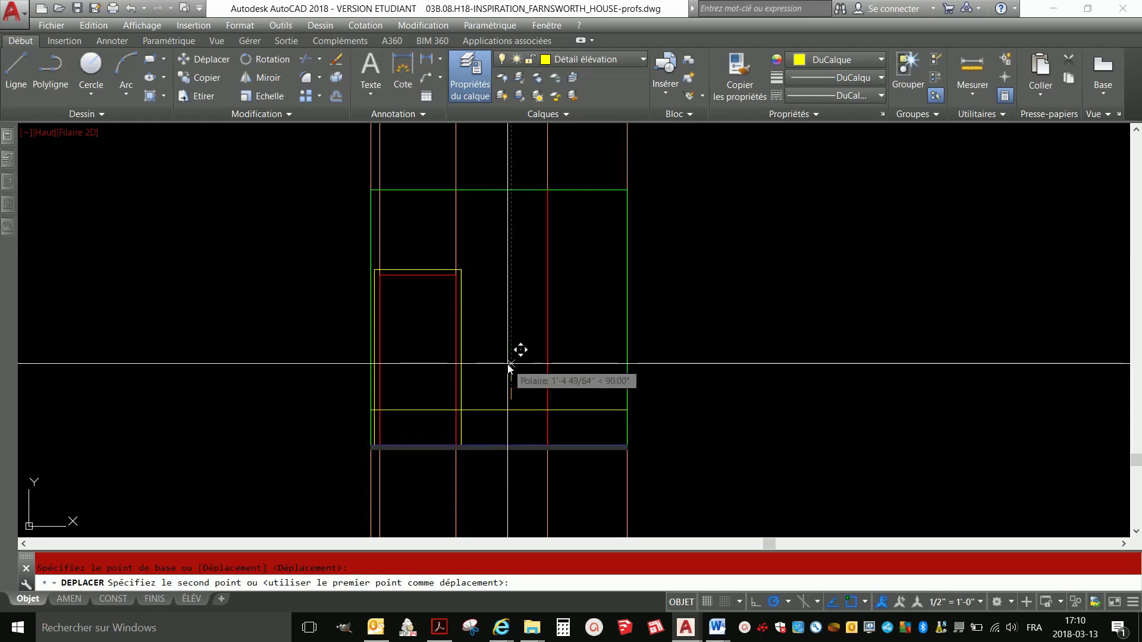
pyautogui.write('4')
pyautogui.press('Return')
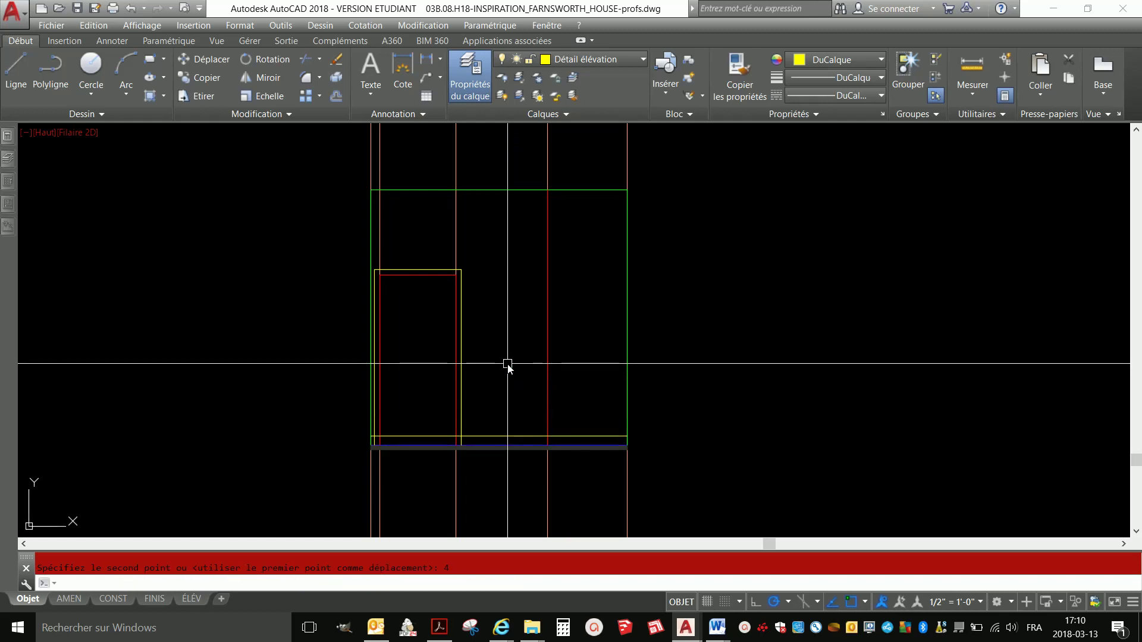
# - Trim the baseboard line between the two sides of the outer door frame
pyautogui.scroll(4, 381, 445)
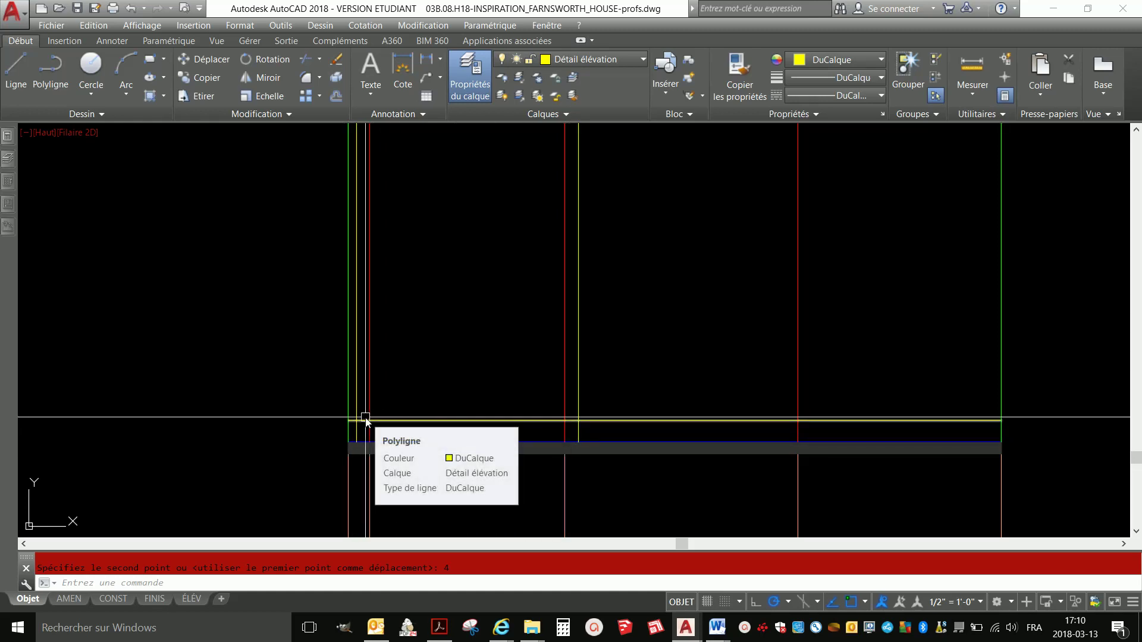
pyautogui.write('aj')
pyautogui.press('Return')
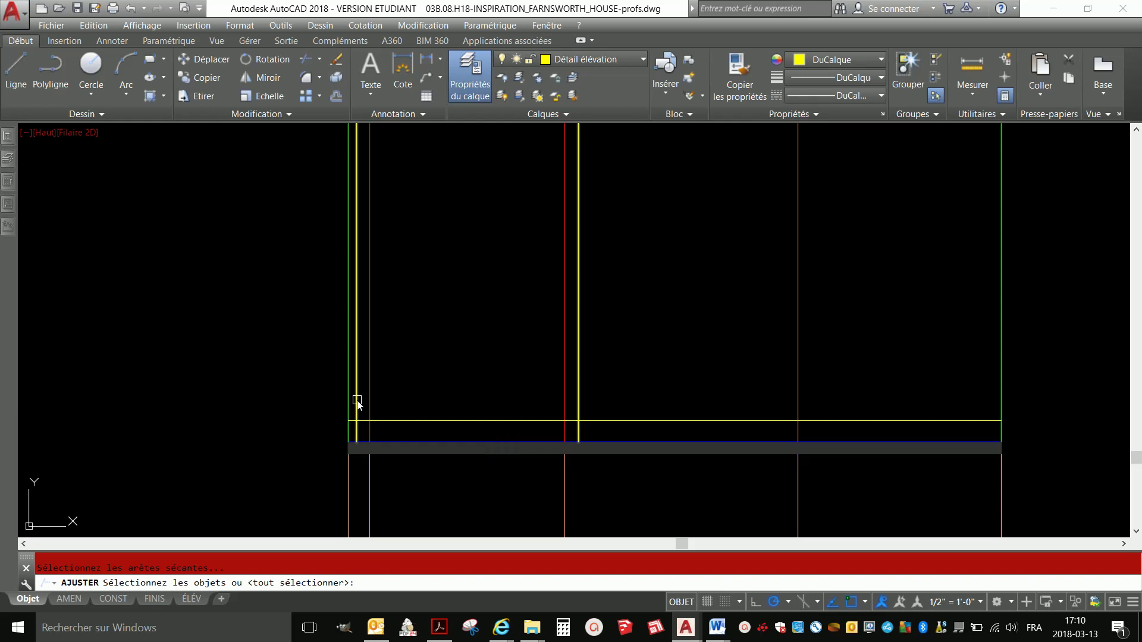
pyautogui.click(356, 402)
pyautogui.press('Return')
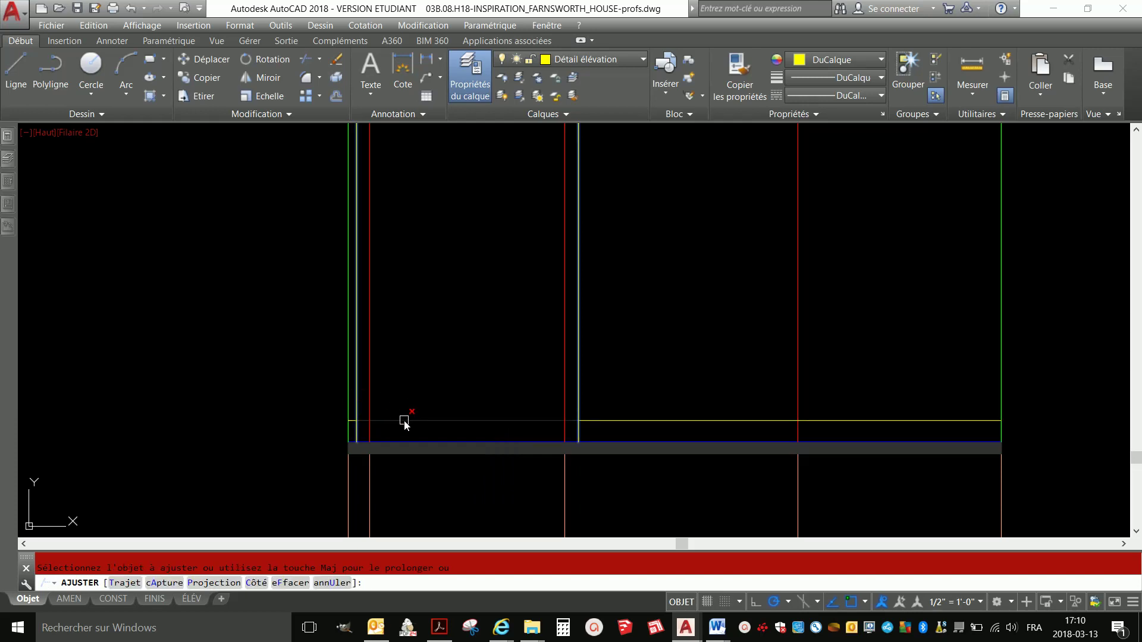
pyautogui.click(404, 420)
pyautogui.scroll(-5, 321, 416)
pyautogui.press('Escape')
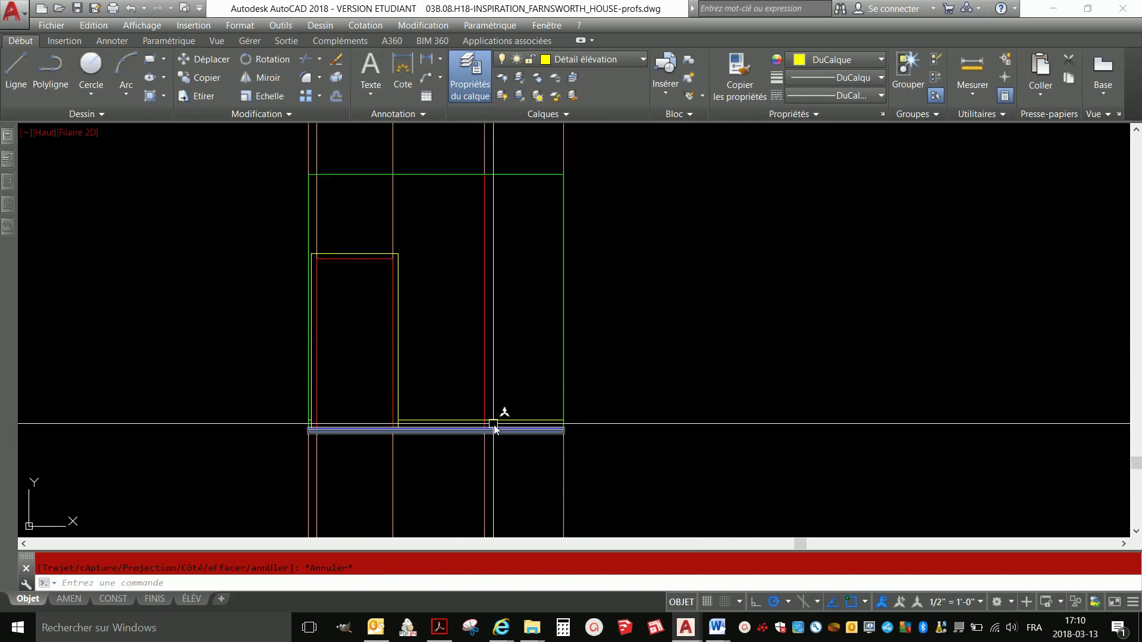
# - Offset the vertical red corner line 0.5 inch towards the wall's right edge
pyautogui.scroll(2, 493, 427)
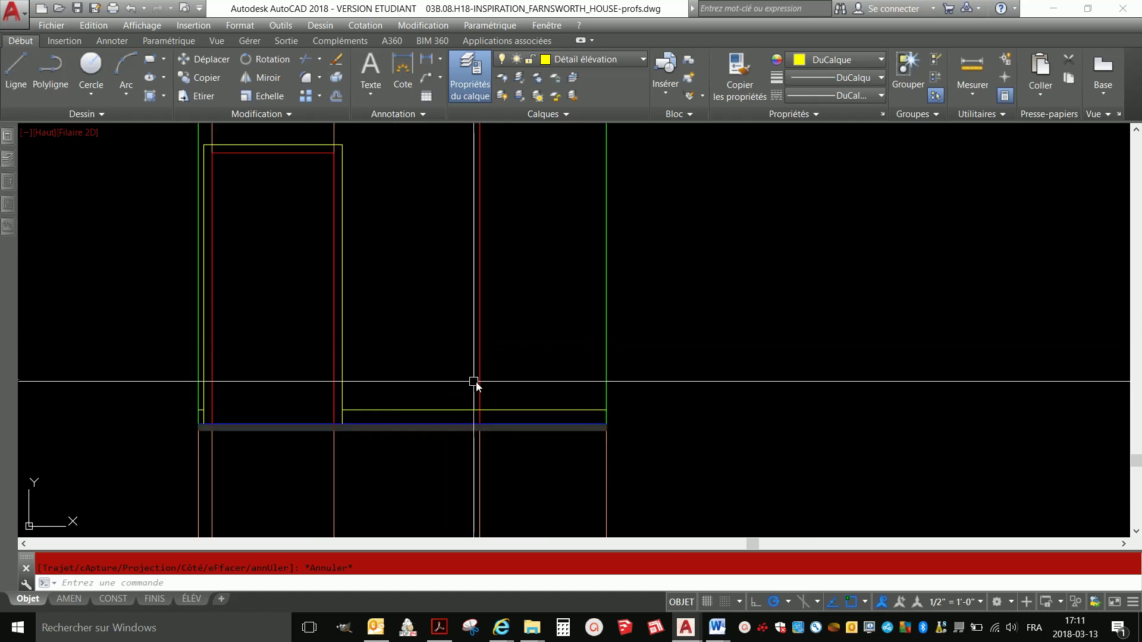
pyautogui.scroll(5, 477, 427)
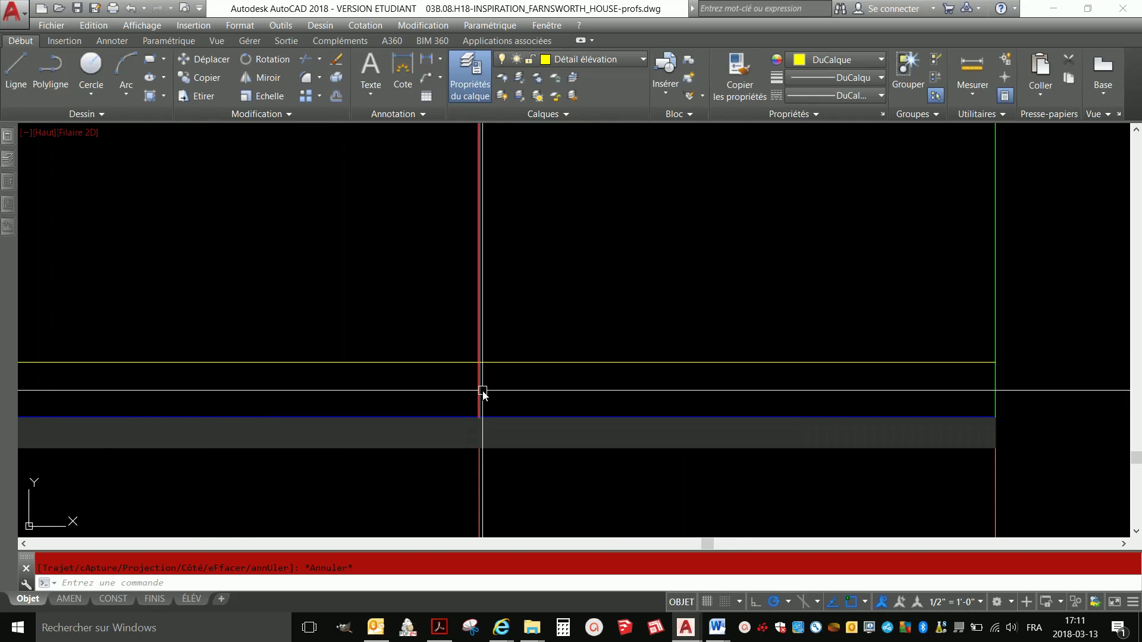
pyautogui.write('dec')
pyautogui.press('Return')
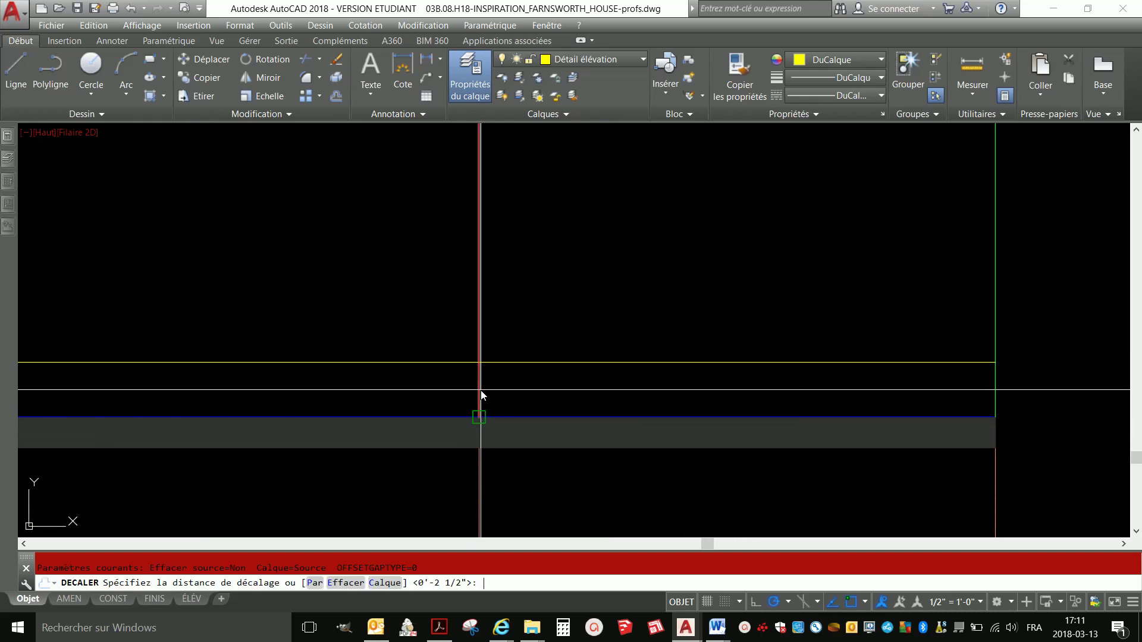
pyautogui.write('.5')
pyautogui.press('Return')
pyautogui.click(480, 390)
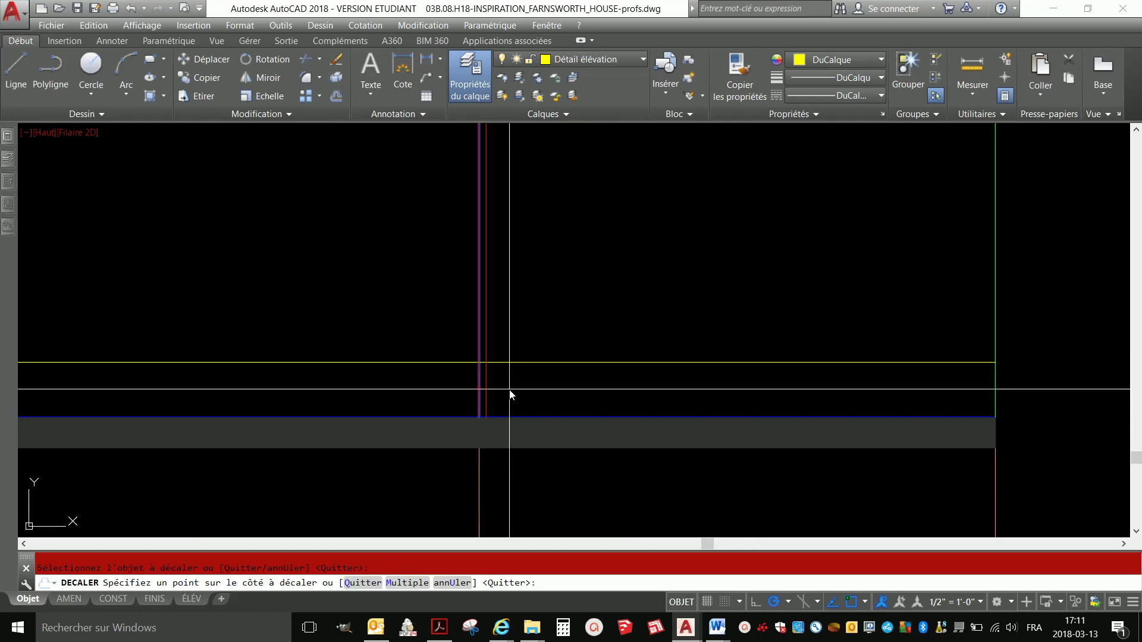
pyautogui.click(507, 397)
pyautogui.press('Escape')
pyautogui.press('Escape')
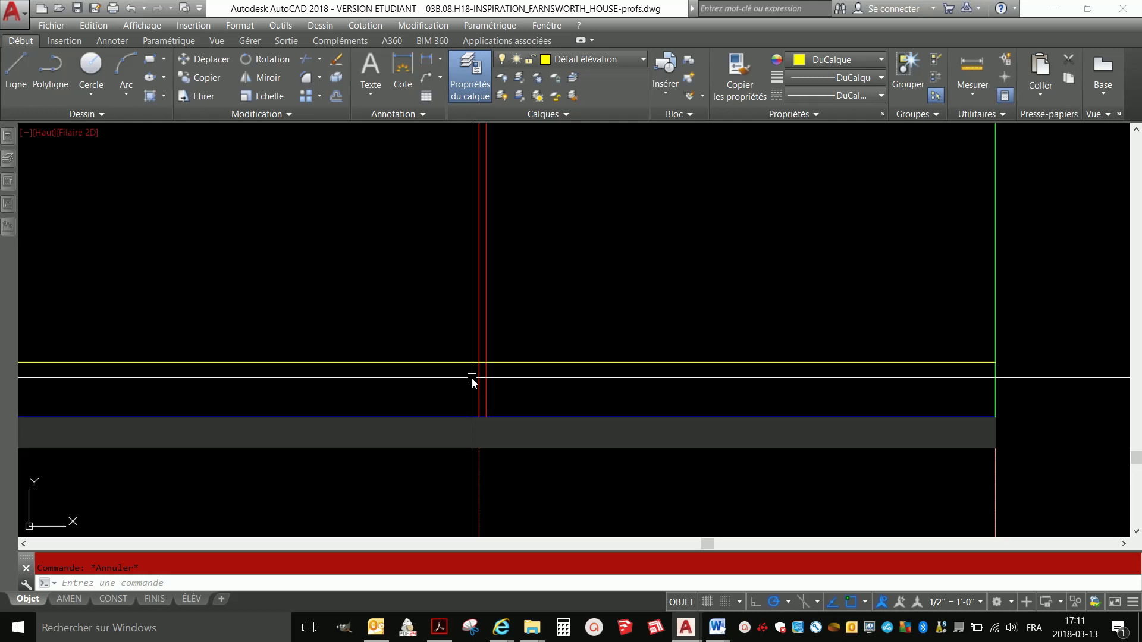
# - Trim away the part of the offset corner line above the baseboard line
pyautogui.write('aj')
pyautogui.press('Return')
pyautogui.click(501, 362)
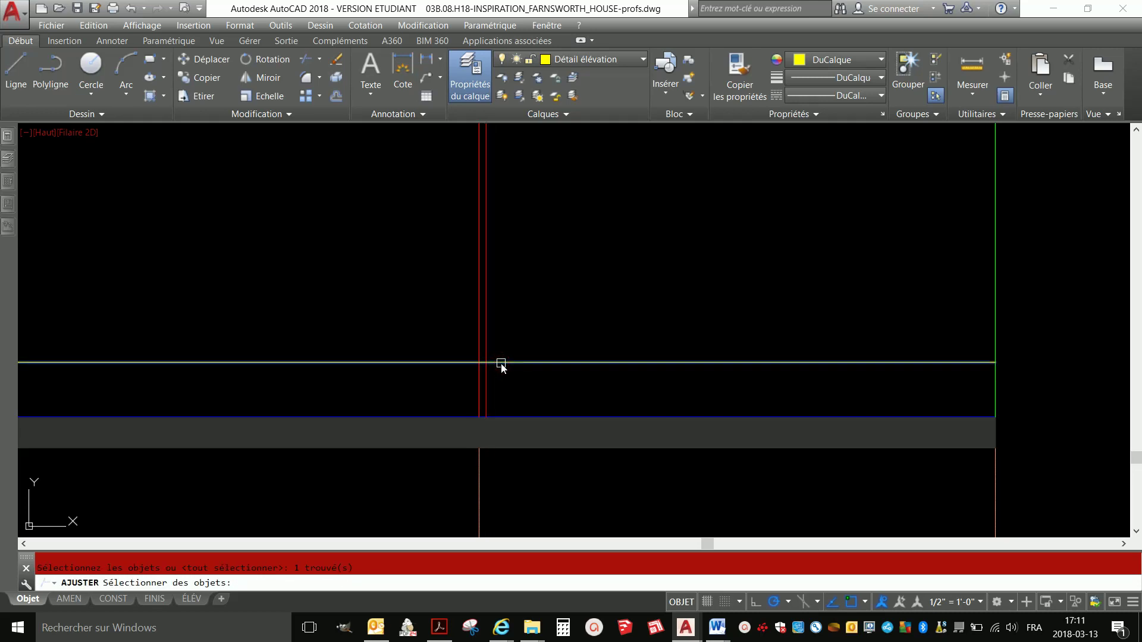
pyautogui.press('Return')
pyautogui.click(488, 331)
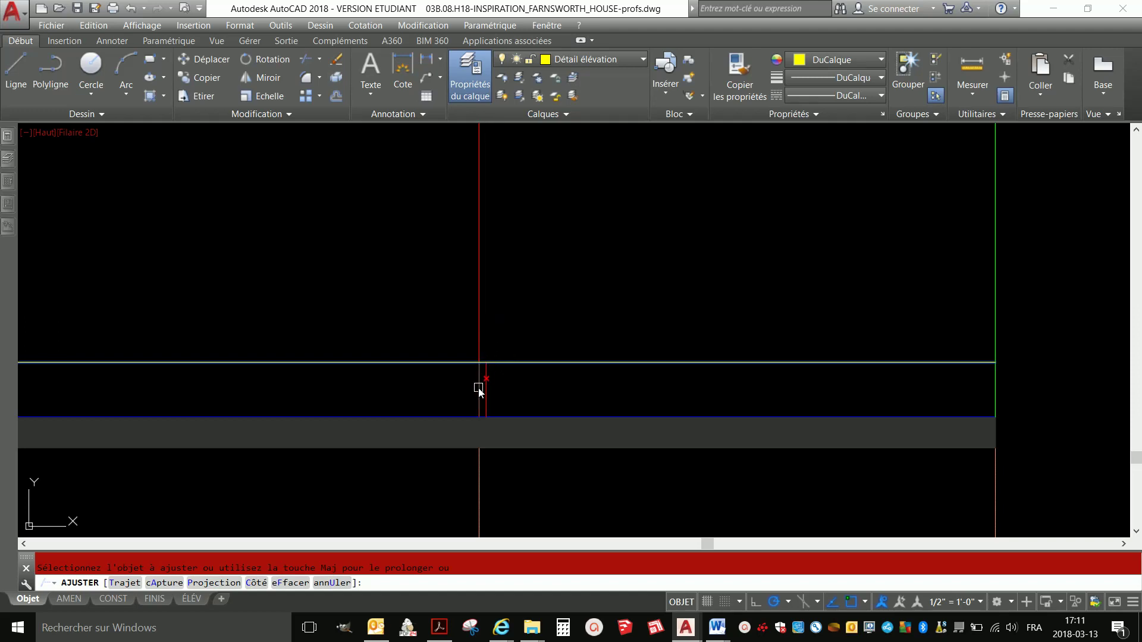
pyautogui.press('Escape')
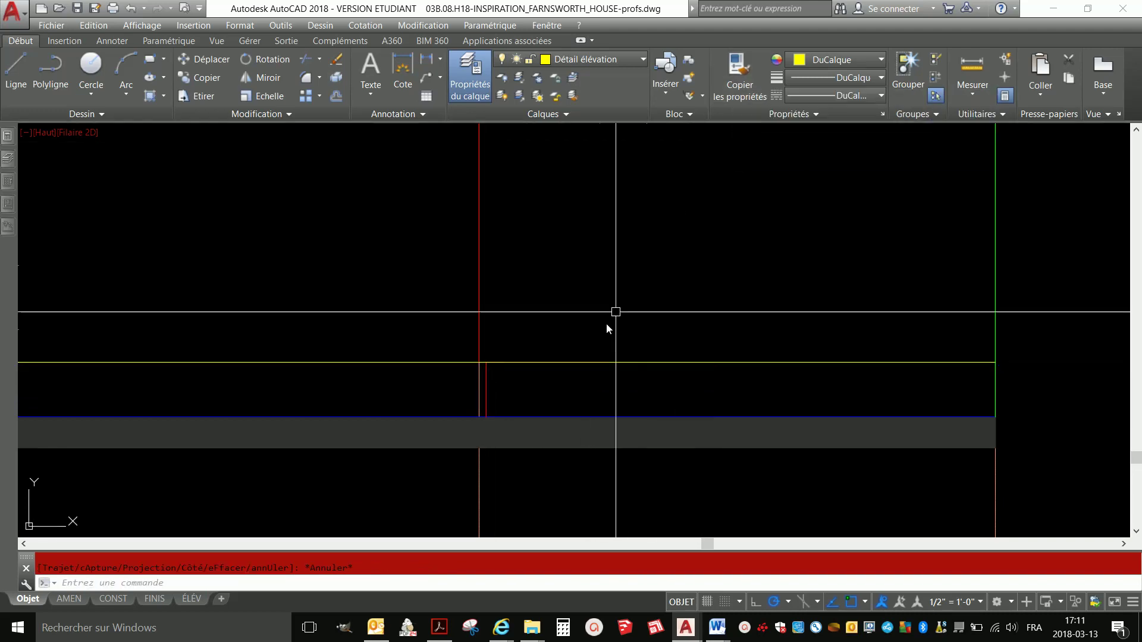
# - Match the properties of the baseboard line onto the short vertical line beside the corner
pyautogui.write('ma')
pyautogui.press('Return')
pyautogui.click(545, 362)
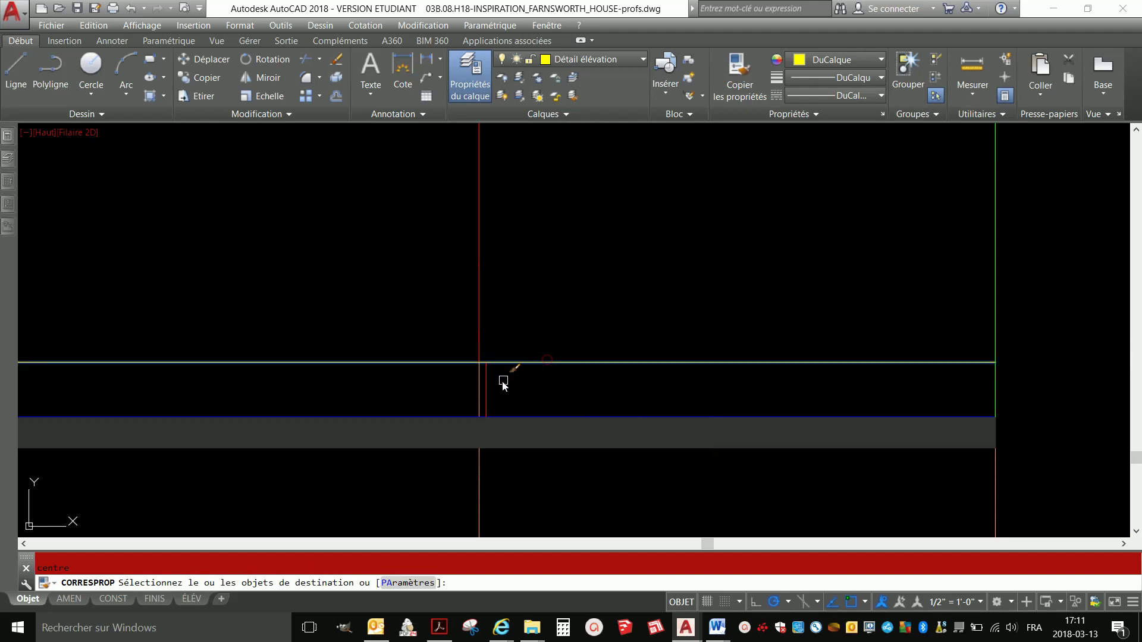
pyautogui.click(486, 374)
pyautogui.scroll(-8, 661, 380)
pyautogui.press('Escape')
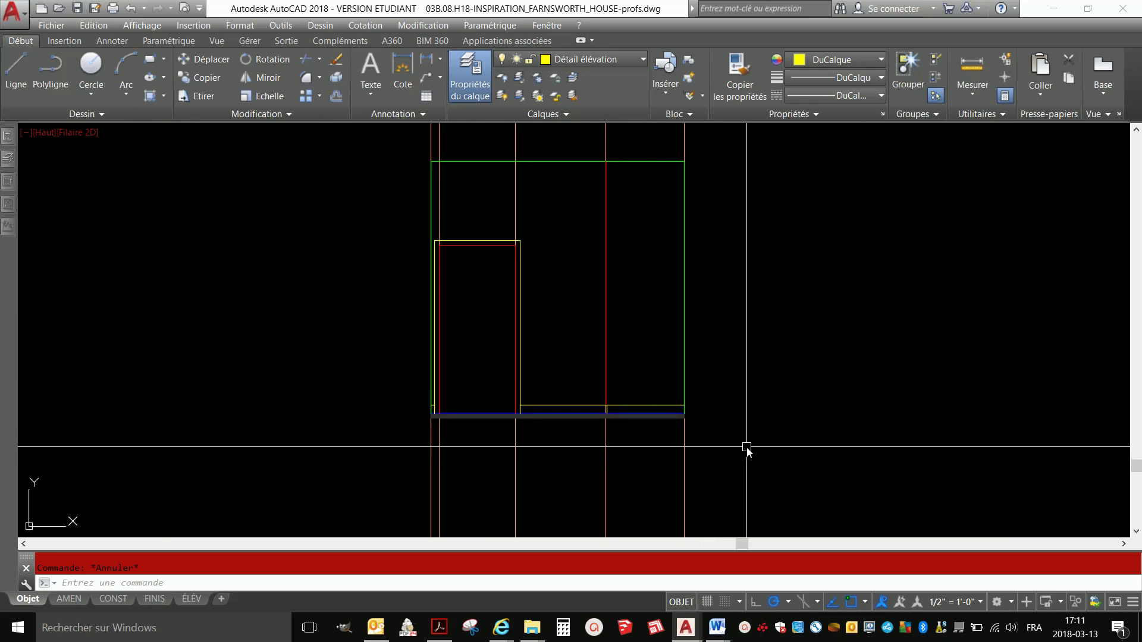
# - Erase the five vertical guide lines running through the elevation
pyautogui.click(746, 447)
pyautogui.click(387, 485)
pyautogui.write('e')
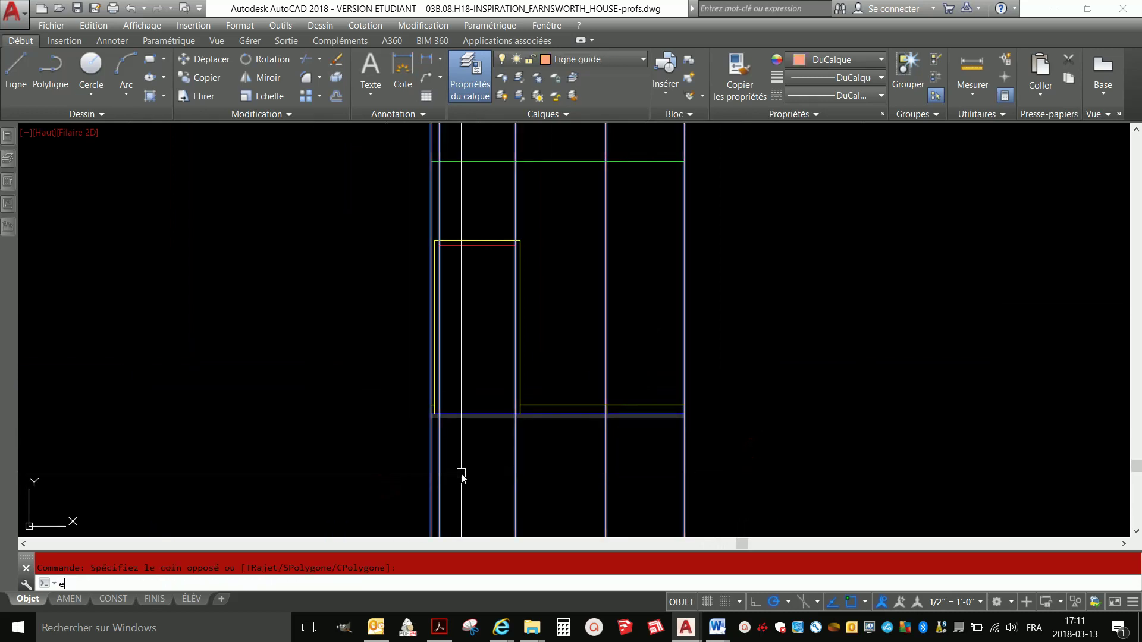
pyautogui.press('Return')
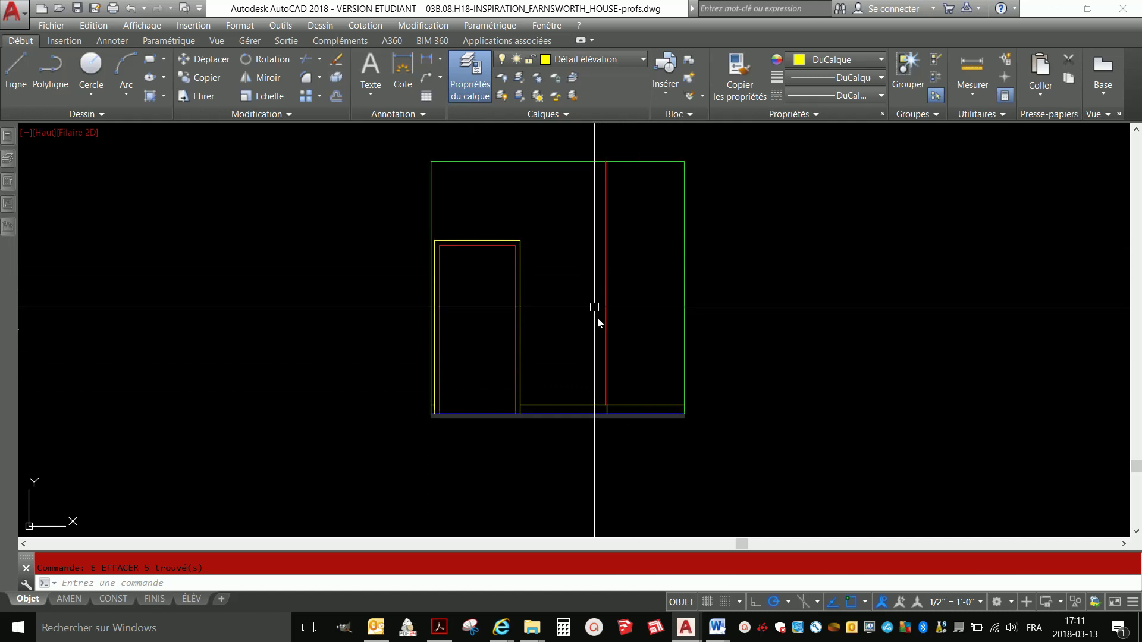
# - Measure the distance along the ceiling line from the red corner line to the wall's right edge
pyautogui.moveTo(683, 362)
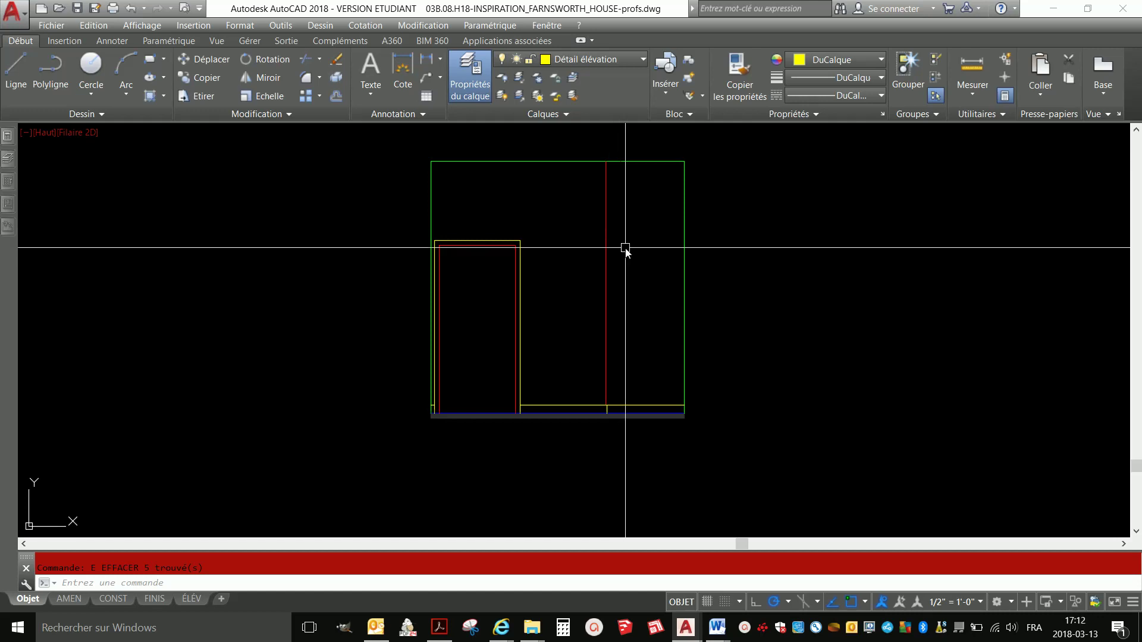
pyautogui.write('MESURERGEOM')
pyautogui.press('Return')
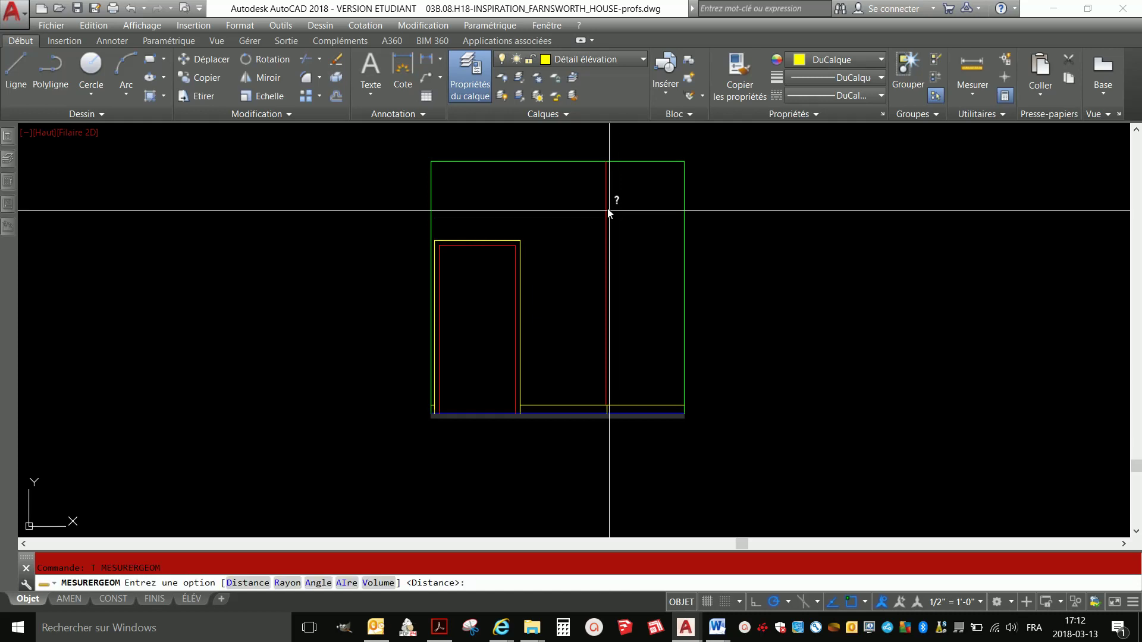
pyautogui.press('Return')
pyautogui.click(605, 161)
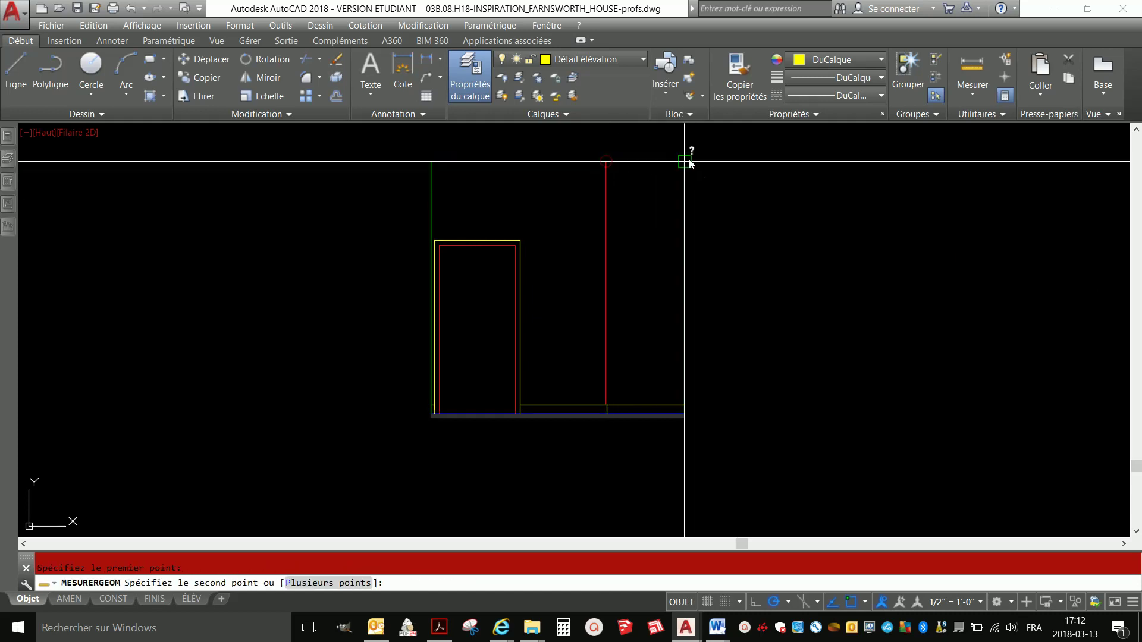
pyautogui.click(684, 161)
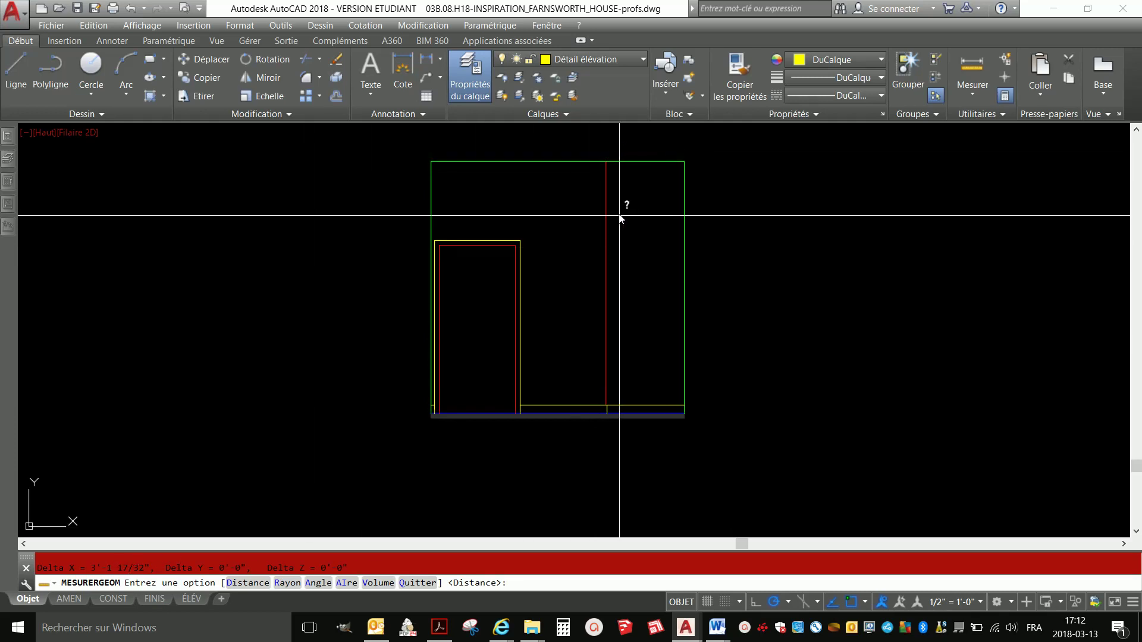
pyautogui.press('Escape')
# - Draw a closed polyline rectangle 2 inches high under the ceiling line, from the corner line to the wall's right edge
pyautogui.write('1')
pyautogui.press('Return')
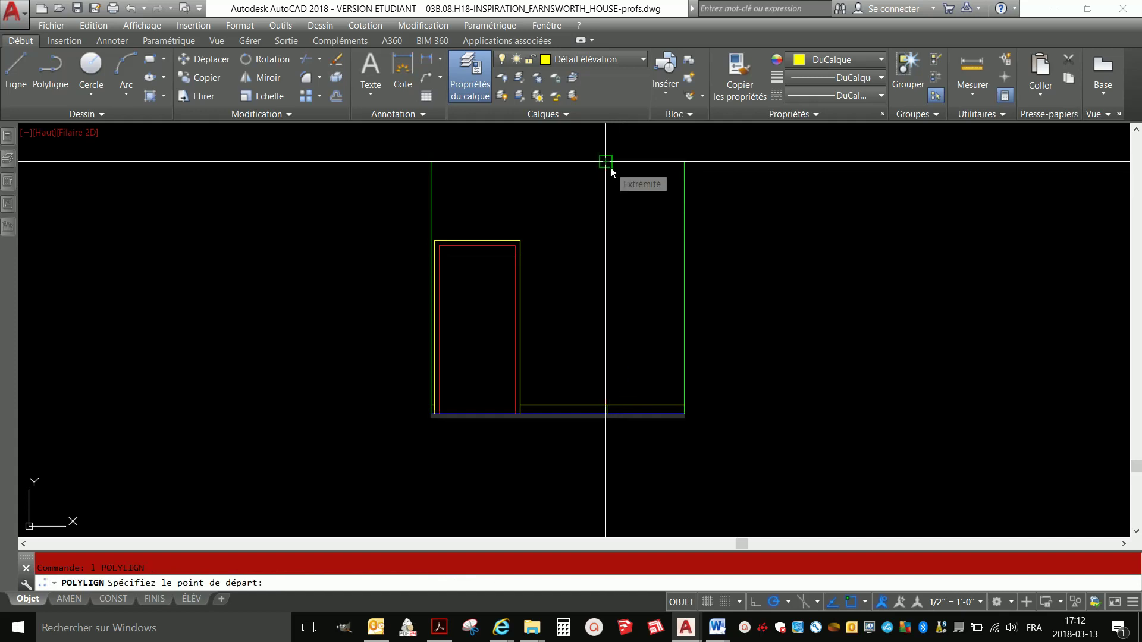
pyautogui.click(606, 161)
pyautogui.click(684, 161)
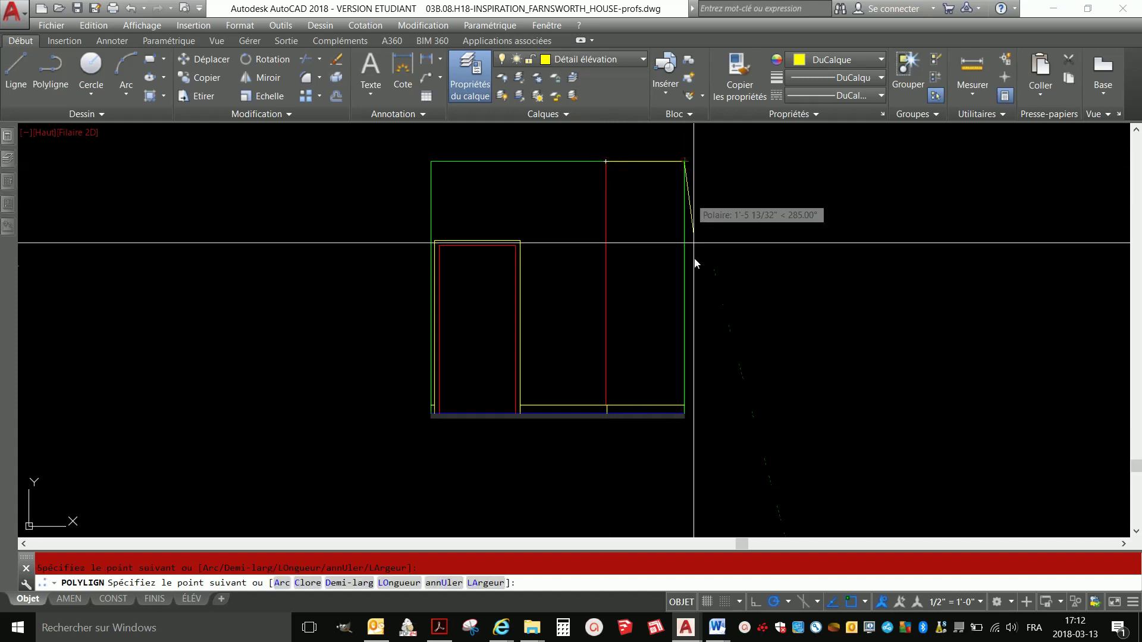
pyautogui.write('2')
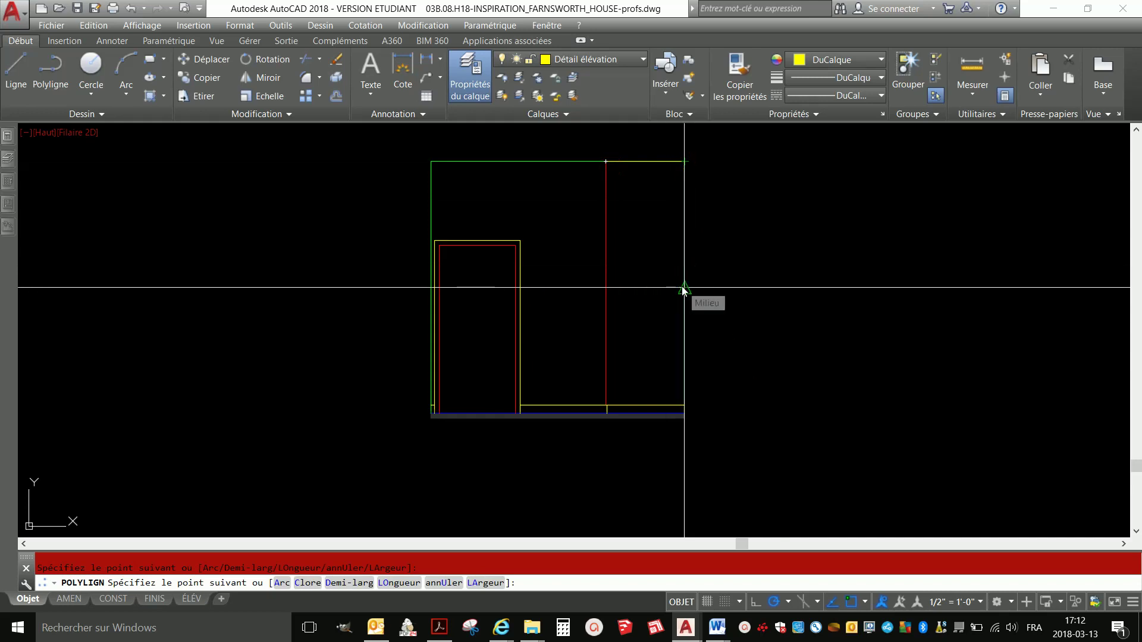
pyautogui.press('Return')
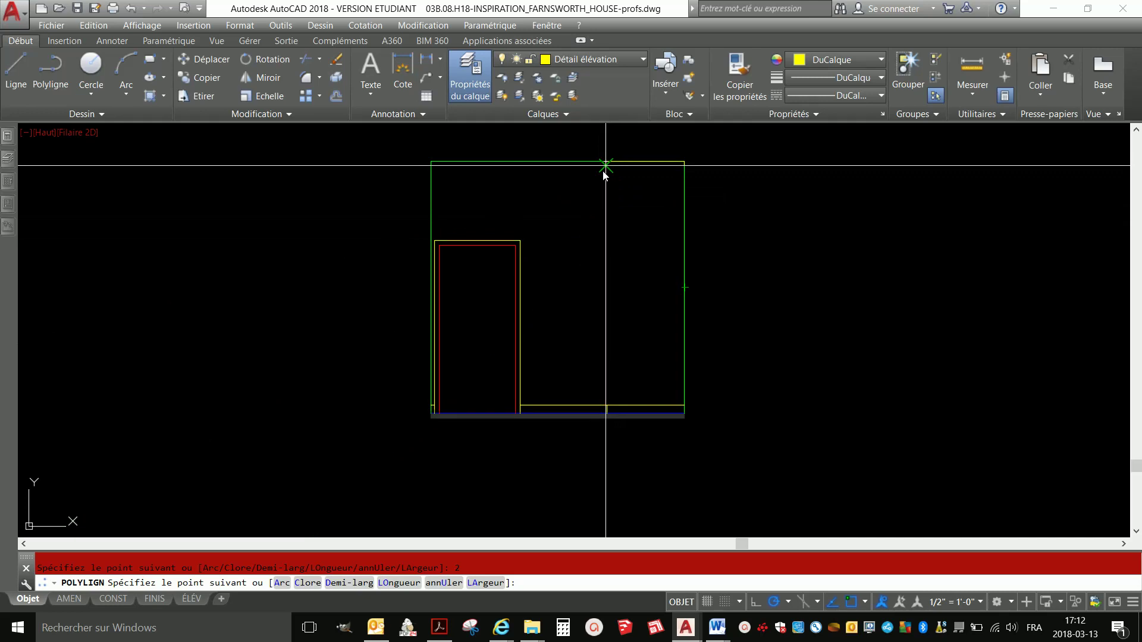
pyautogui.click(606, 165)
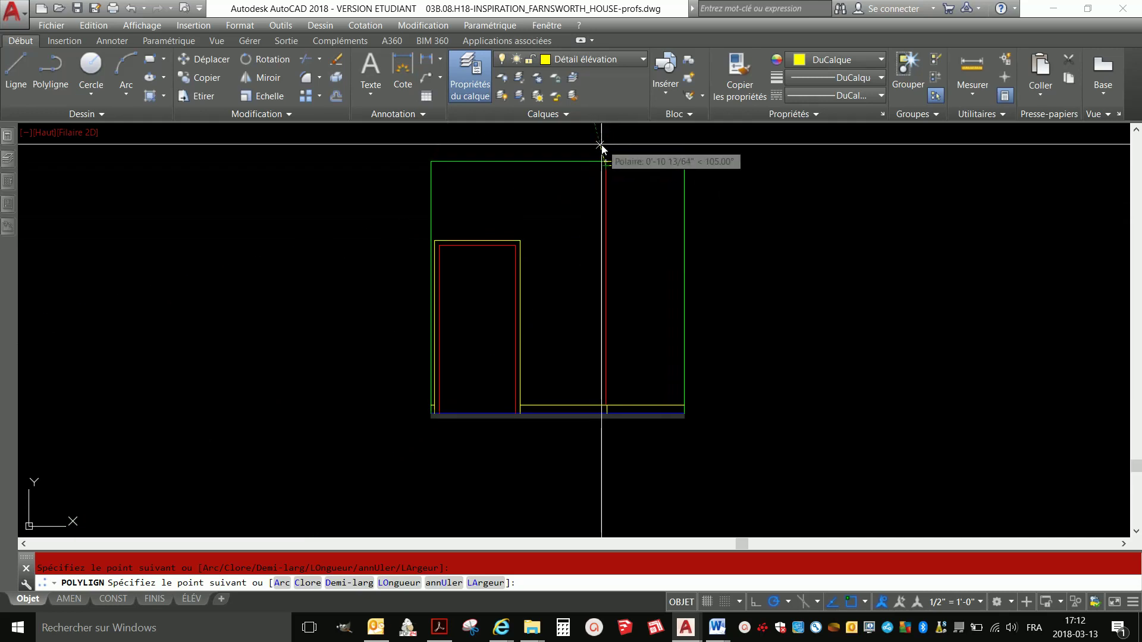
pyautogui.write('c')
pyautogui.press('Return')
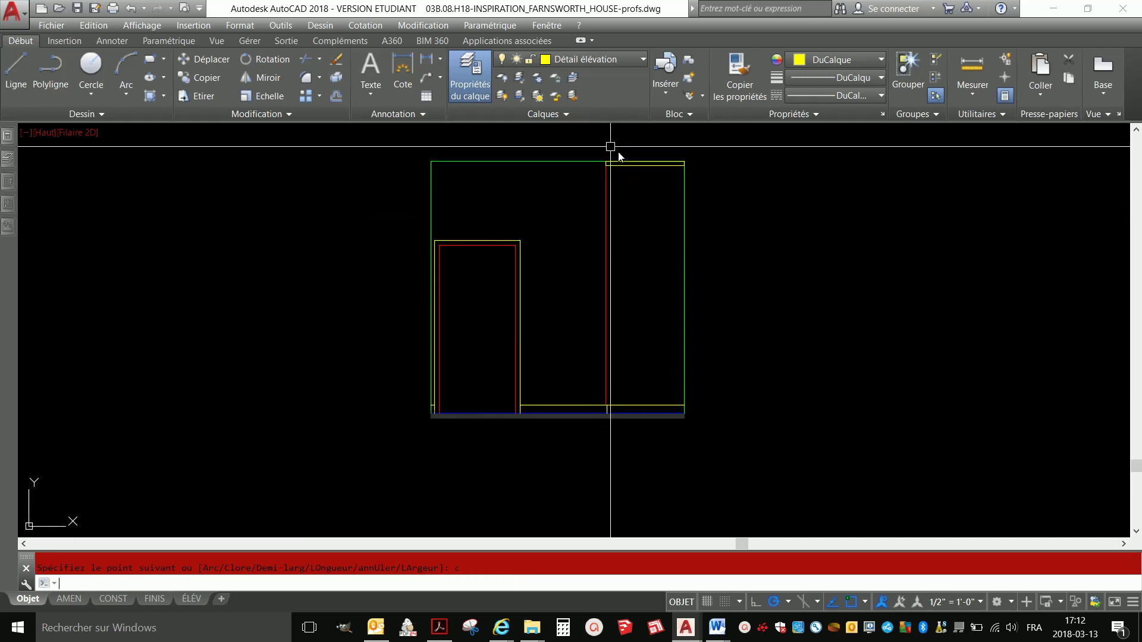
pyautogui.click(668, 163)
pyautogui.write('m')
pyautogui.press('Return')
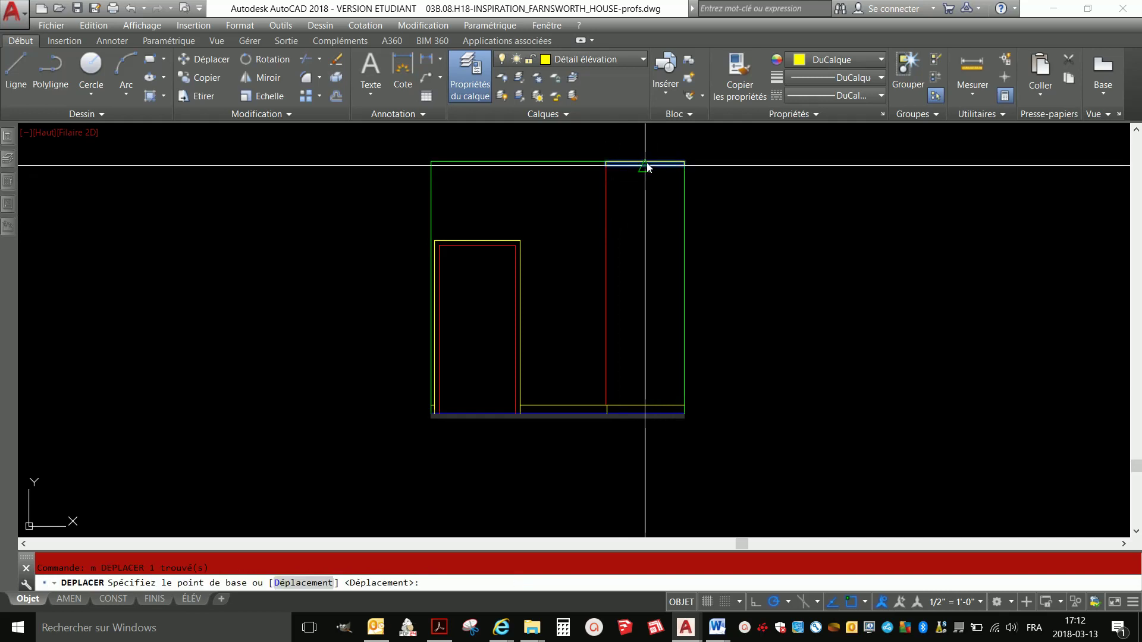
pyautogui.click(646, 163)
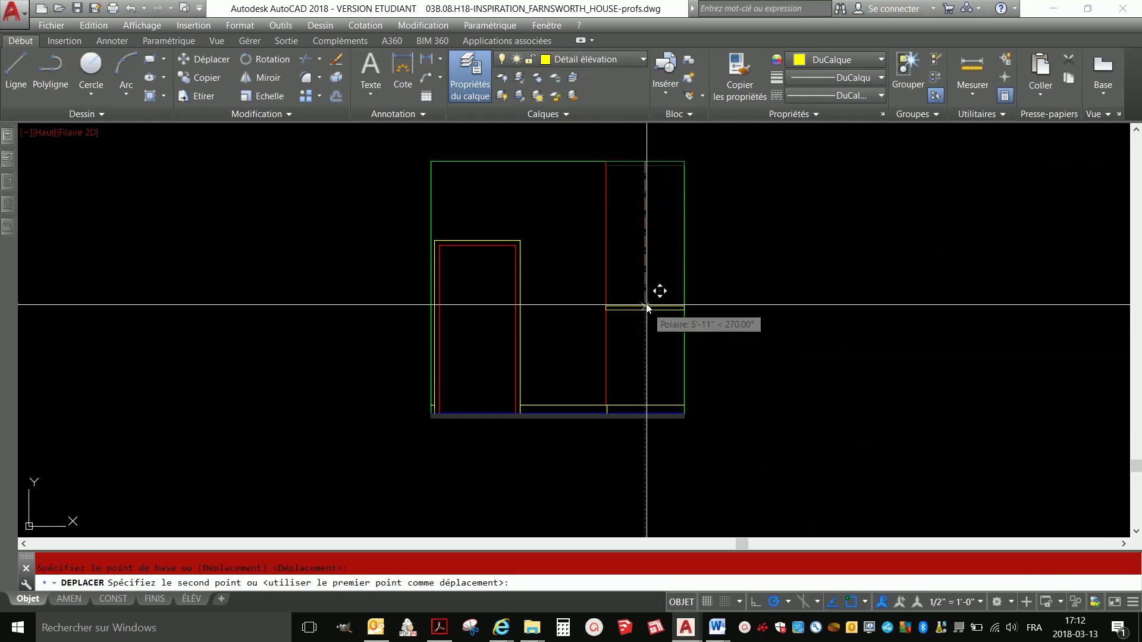
pyautogui.press('Escape')
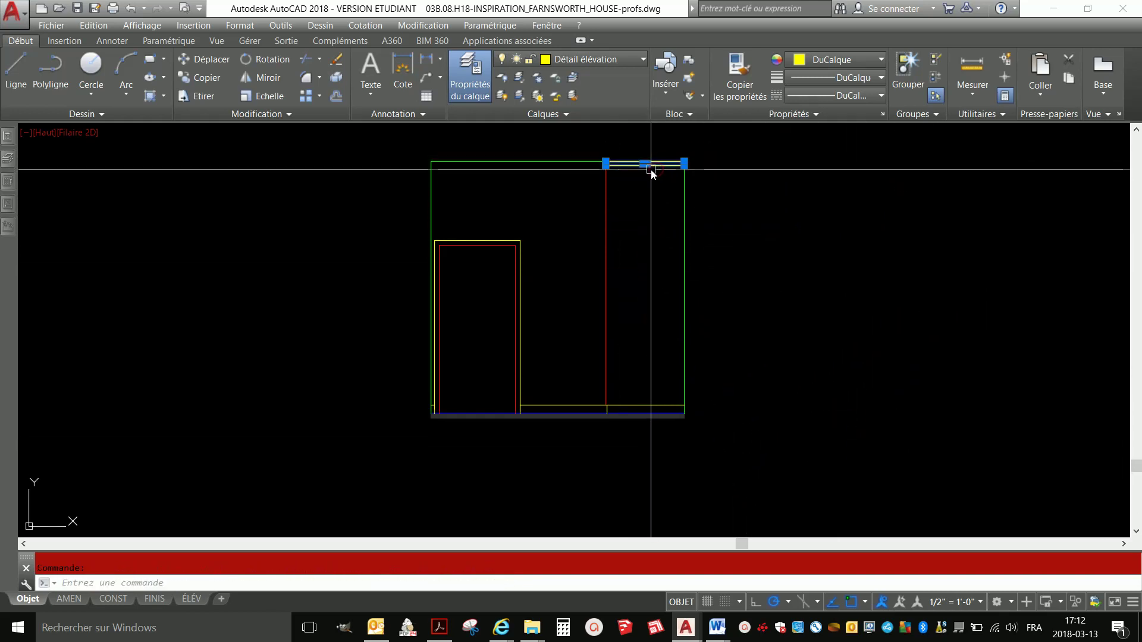
# - Move the thin rectangle down onto the ground line, using the midpoint of its lower edge as base point
pyautogui.press('Return')
pyautogui.click(642, 166)
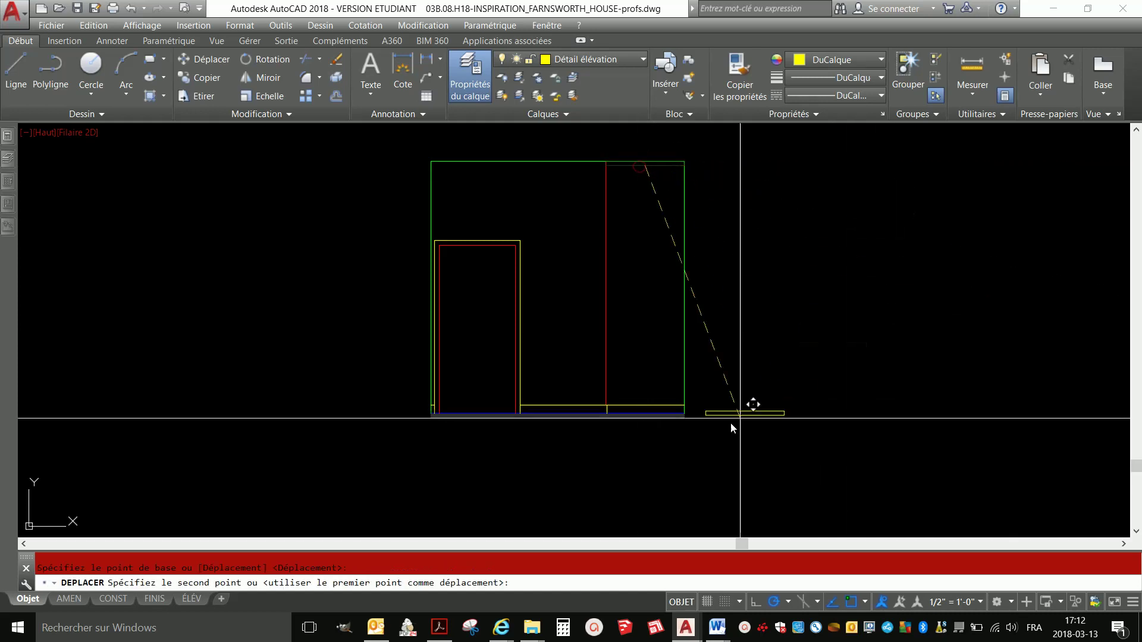
pyautogui.click(646, 415)
# - Move the thin rectangle straight up 30 inches from the ground line
pyautogui.write('m')
pyautogui.press('Return')
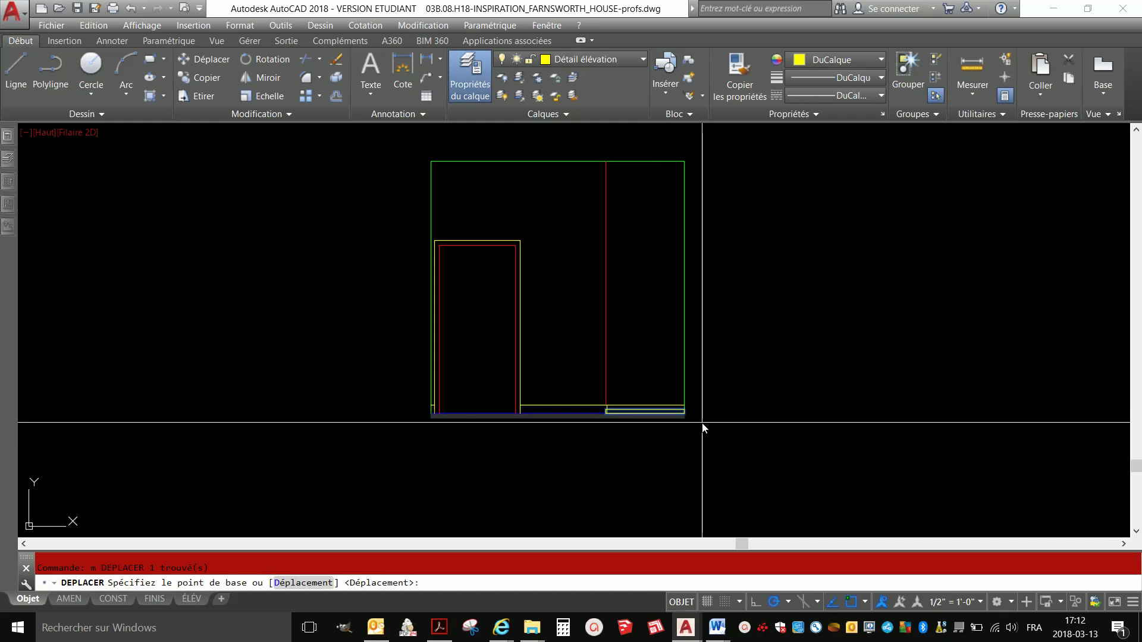
pyautogui.click(702, 422)
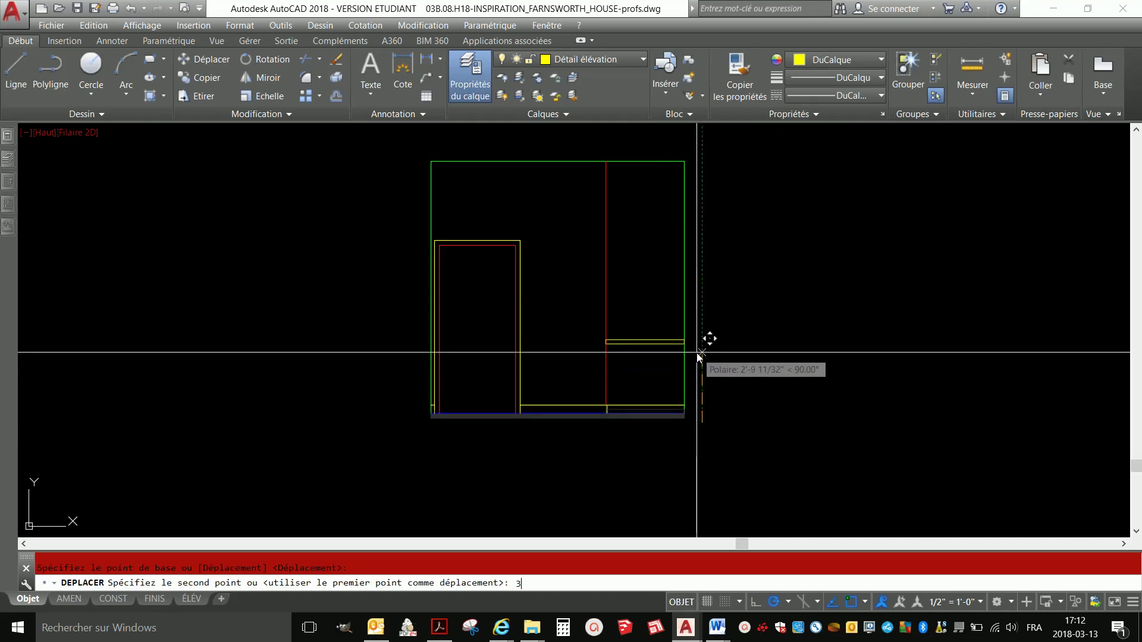
pyautogui.press('Return')
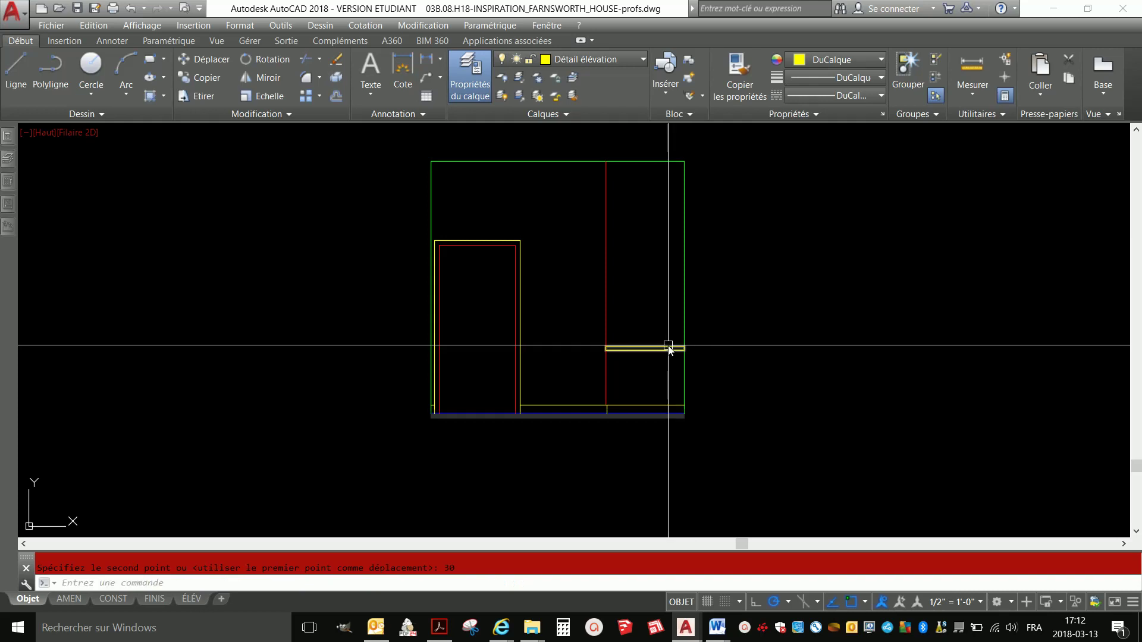
# - Copy the thin shelf rectangle straight up three times, at 16, 32 and 48 inches from the original
pyautogui.click(675, 347)
pyautogui.write('cp')
pyautogui.press('Return')
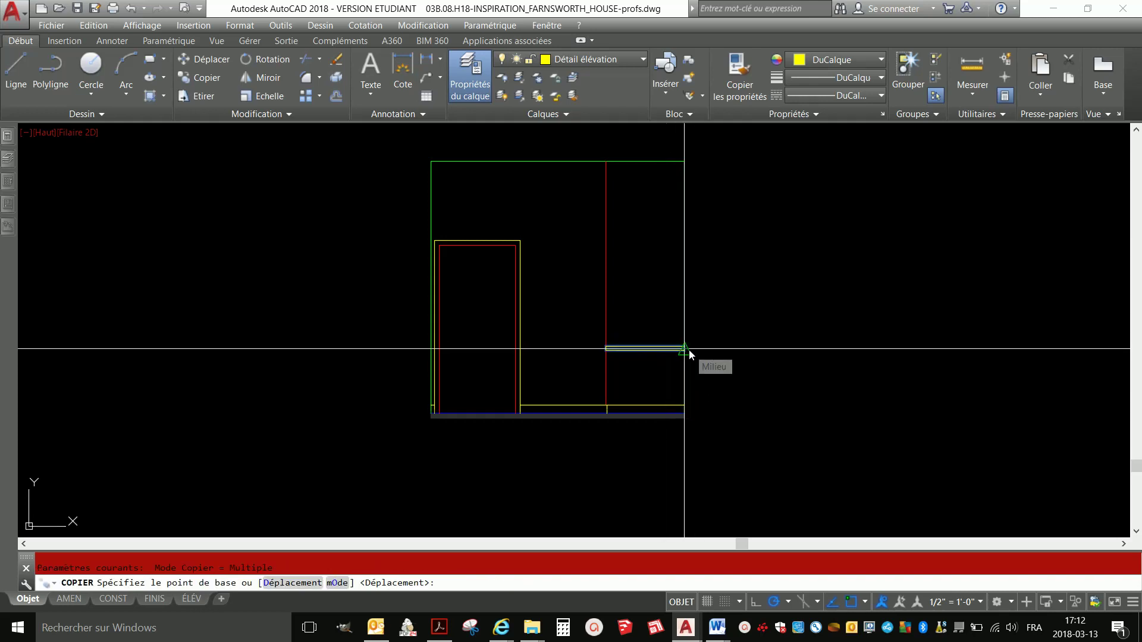
pyautogui.scroll(5, 689, 352)
pyautogui.click(668, 360)
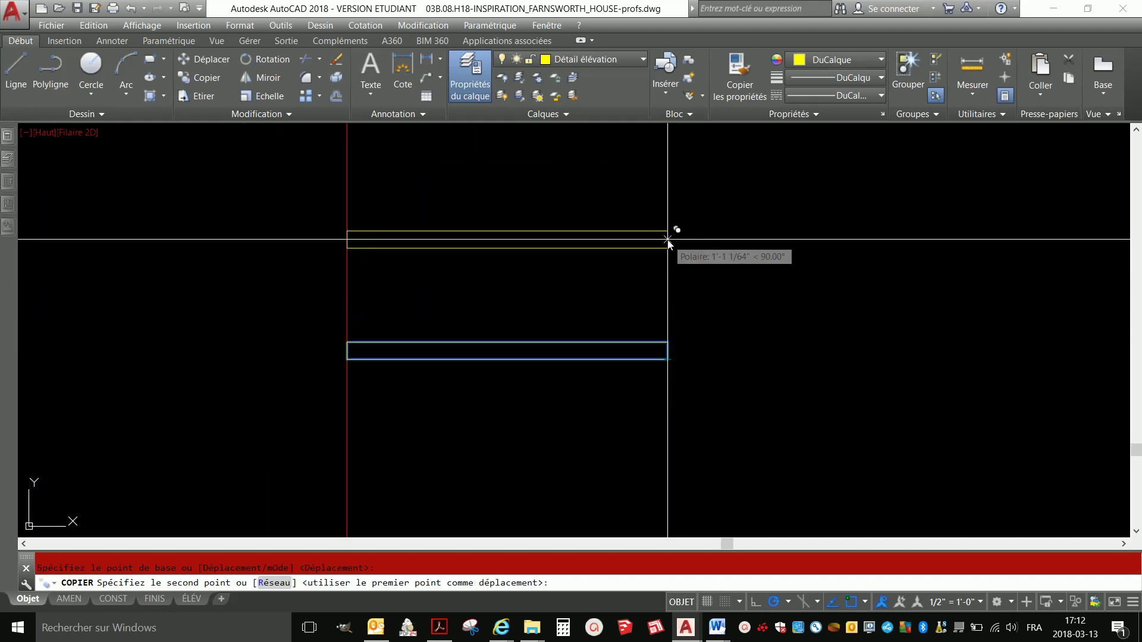
pyautogui.write('16')
pyautogui.press('Return')
pyautogui.scroll(-4, 666, 324)
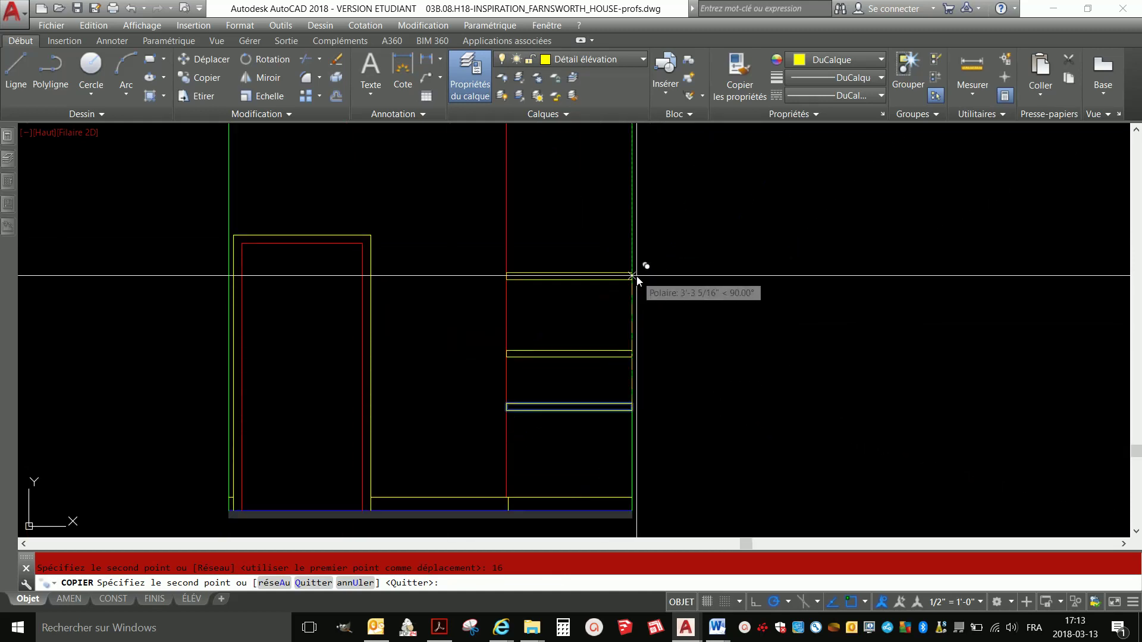
pyautogui.press('Return')
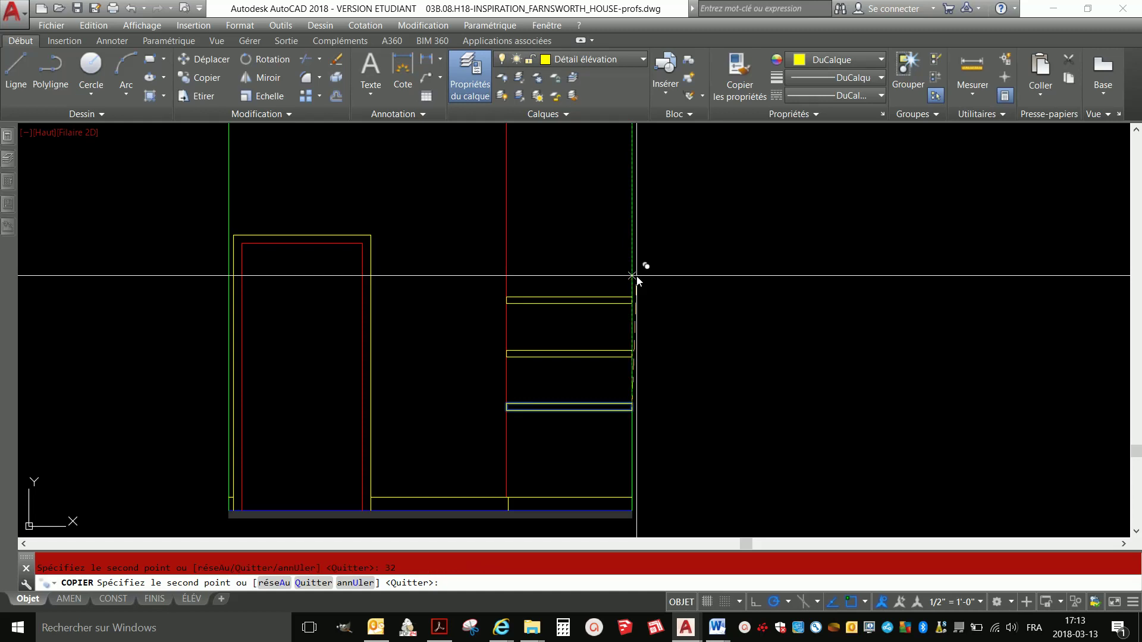
pyautogui.write('48')
pyautogui.press('Return')
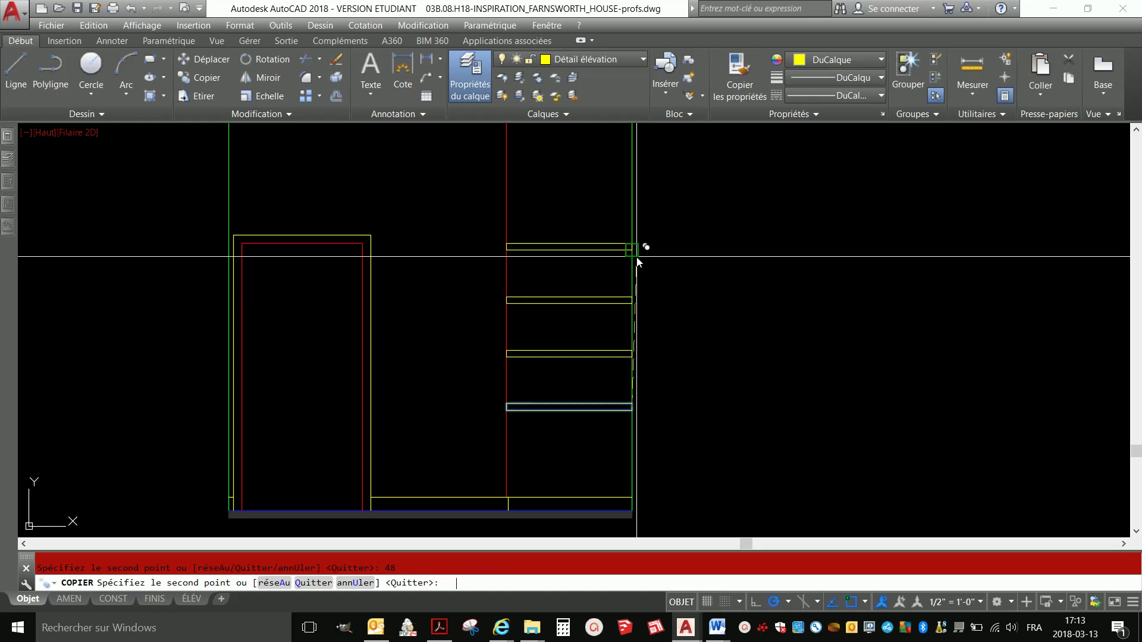
pyautogui.press('Escape')
# - Select the four shelf rectangles and send them to the back of the draw order
pyautogui.scroll(-4, 617, 291)
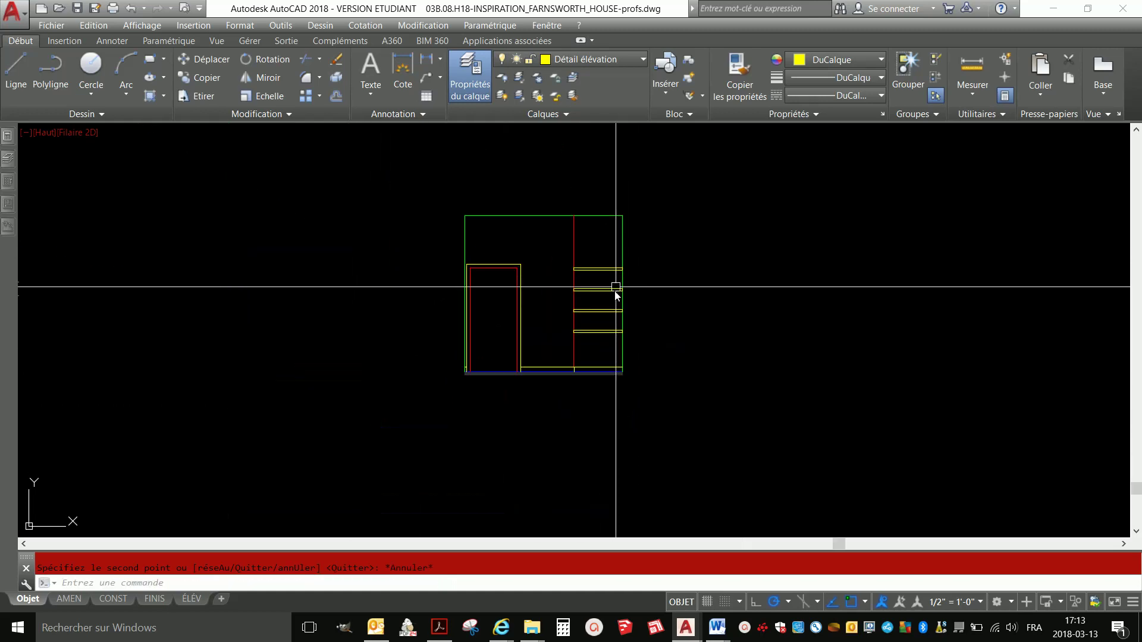
pyautogui.scroll(2, 520, 257)
pyautogui.click(663, 253)
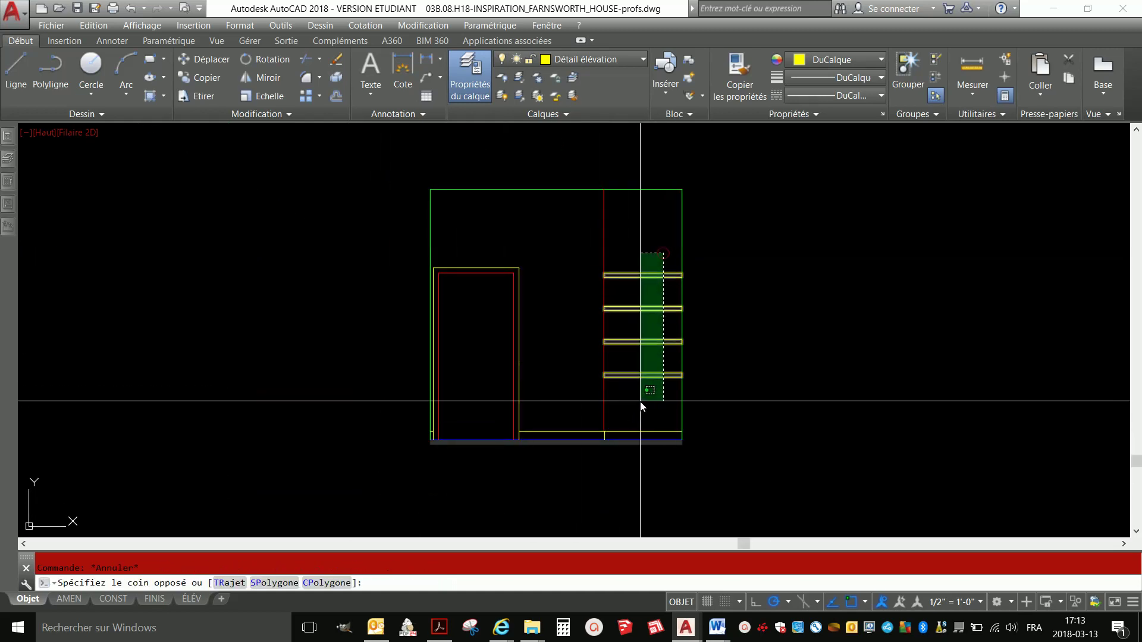
pyautogui.click(640, 392)
pyautogui.rightClick(672, 374)
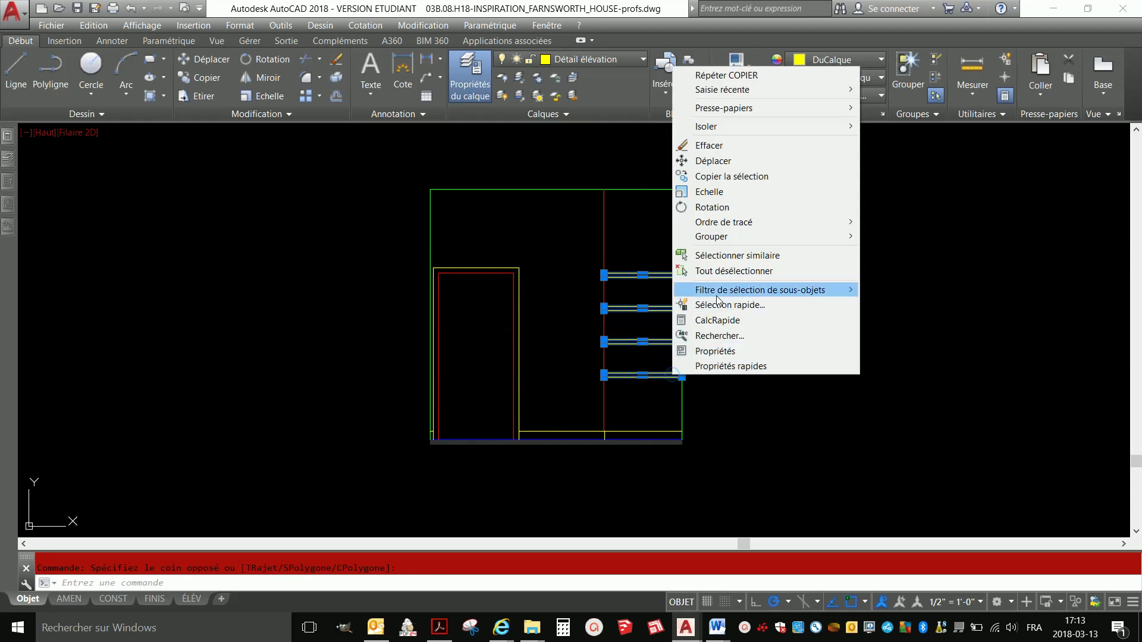
pyautogui.click(719, 223)
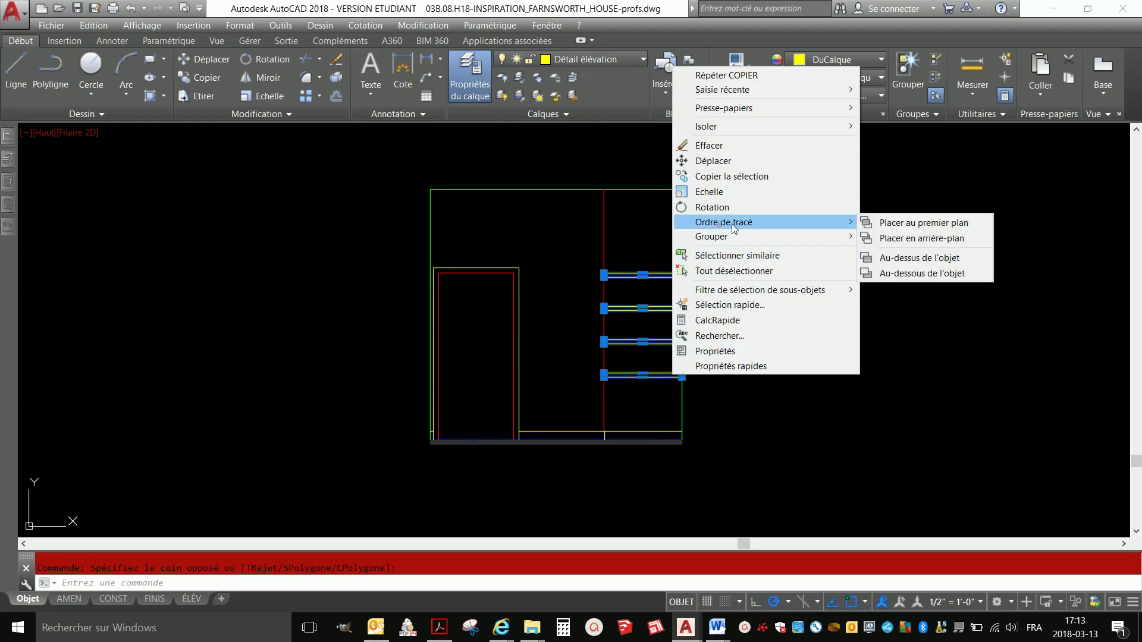
pyautogui.click(901, 238)
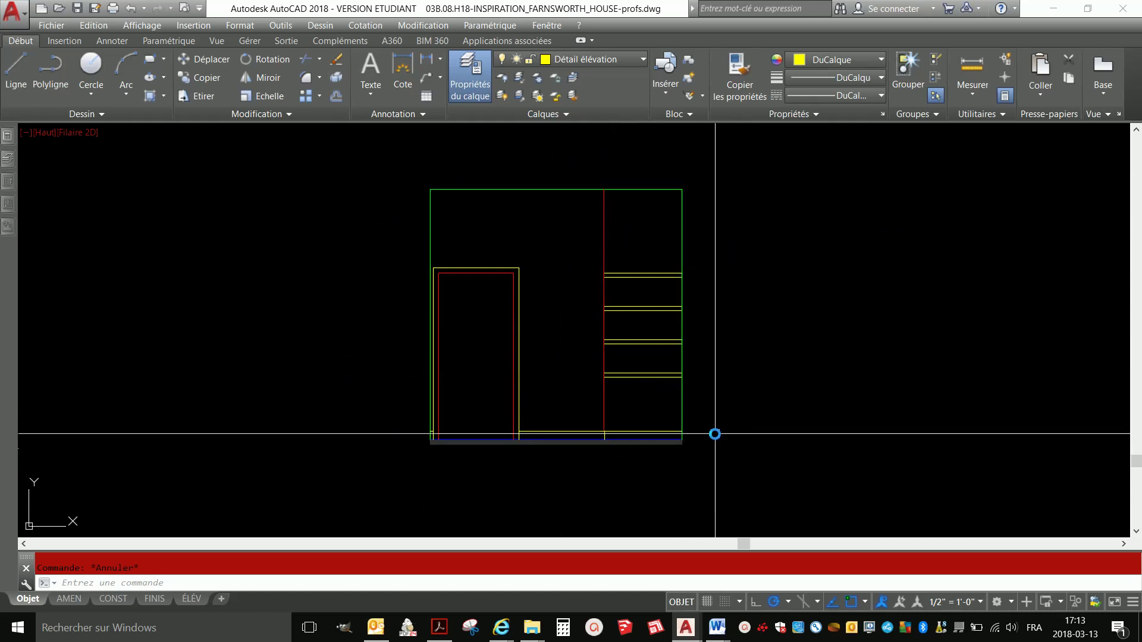
# - Make Cotes2 the current layer
pyautogui.click(597, 61)
pyautogui.scroll(4, 586, 135)
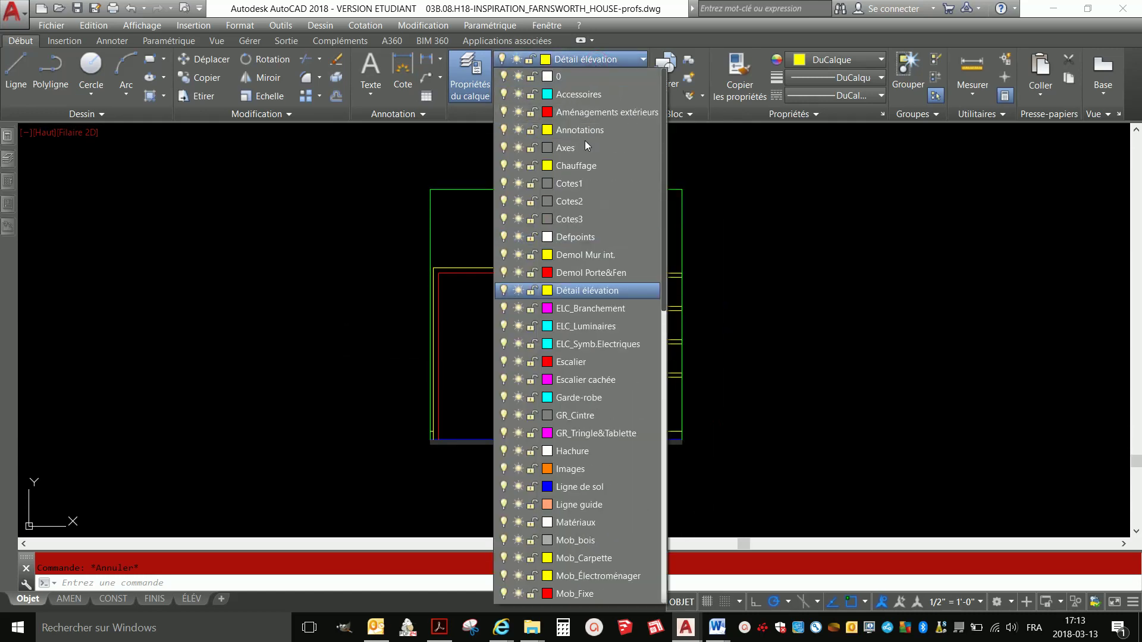
pyautogui.click(583, 183)
pyautogui.click(606, 64)
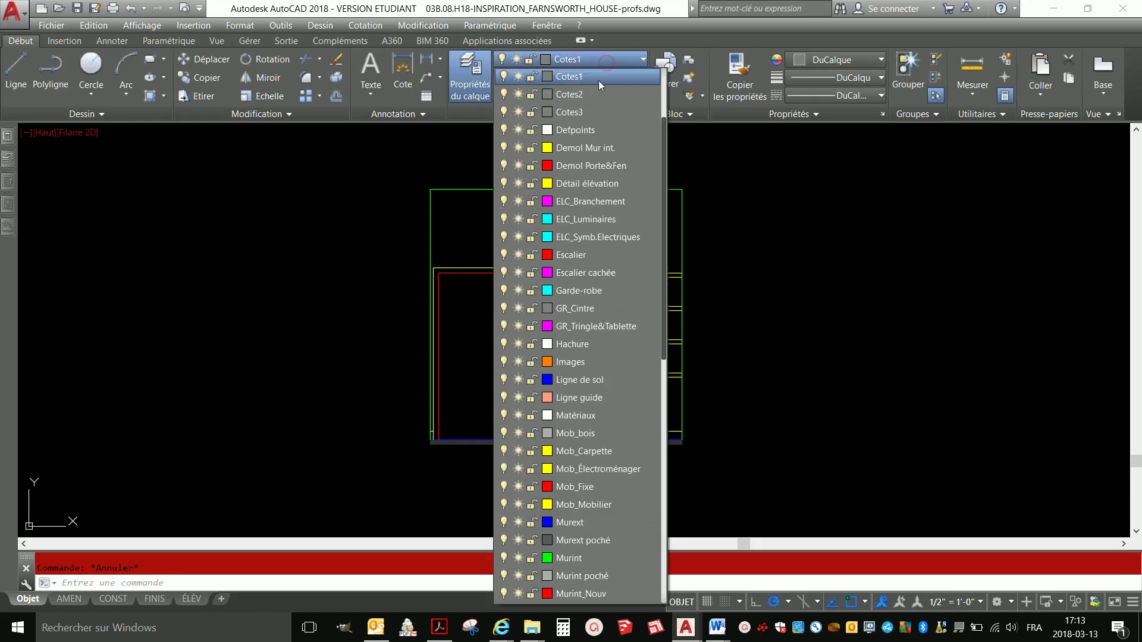
pyautogui.click(598, 97)
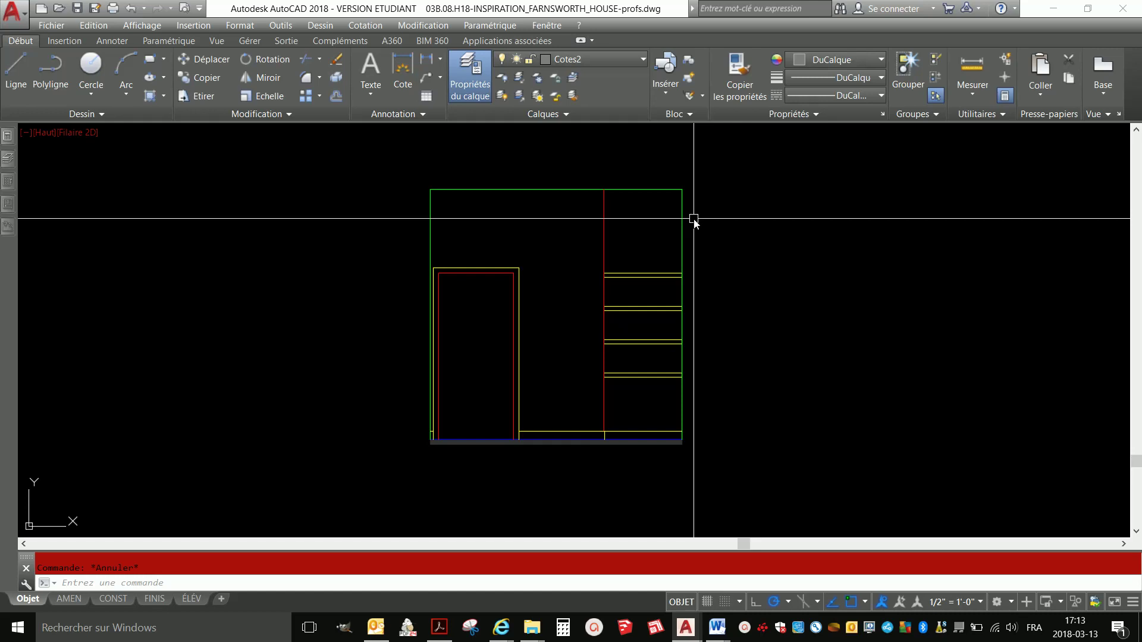
# - Add a vertical linear dimension outside the wall's right edge, from the ground line to the midpoint of the lowest shelf's end
pyautogui.click(425, 62)
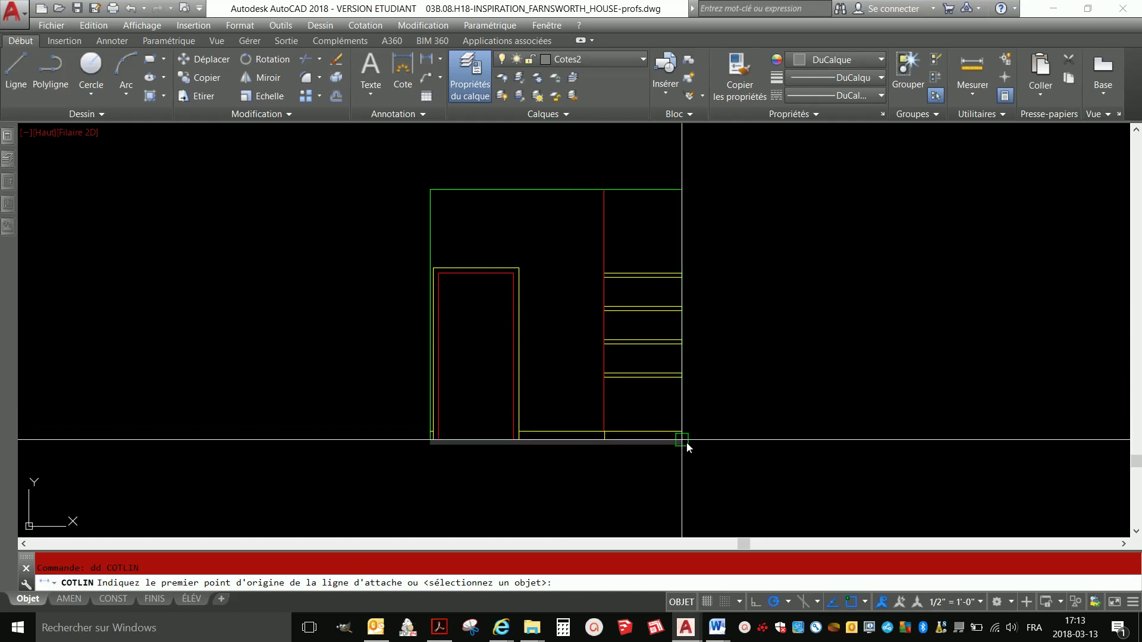
pyautogui.scroll(6, 686, 441)
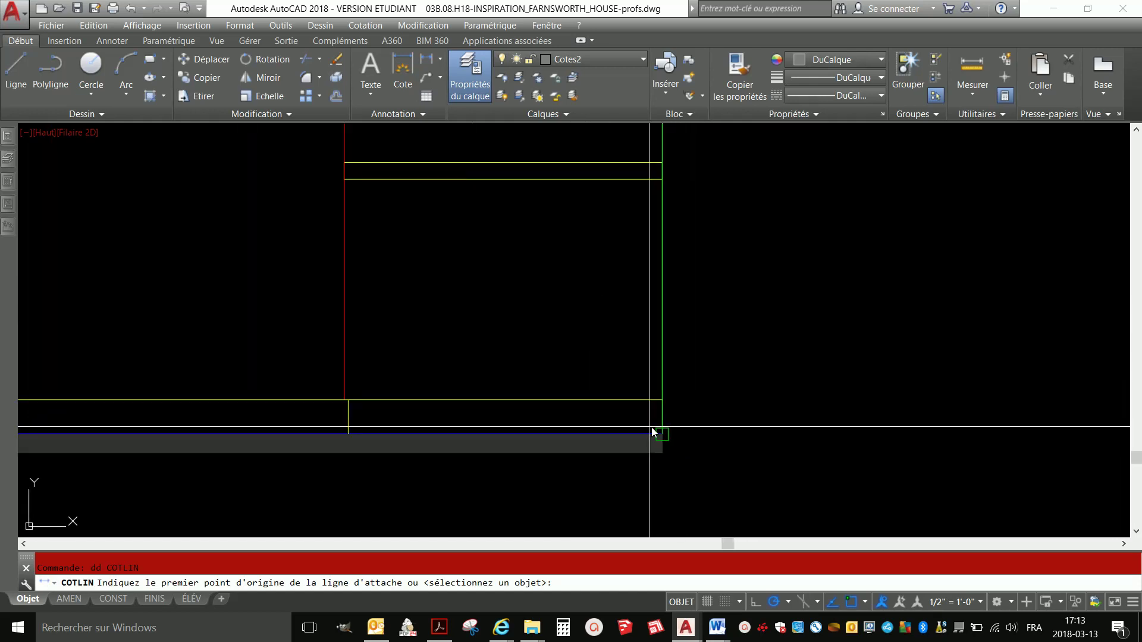
pyautogui.click(661, 434)
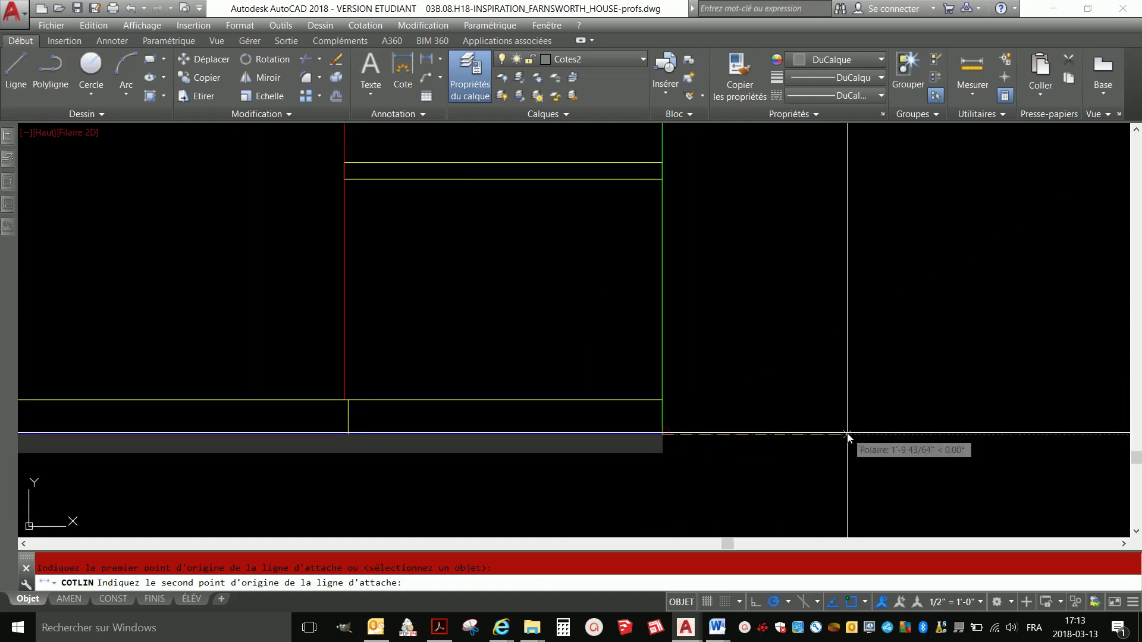
pyautogui.scroll(3, 841, 420)
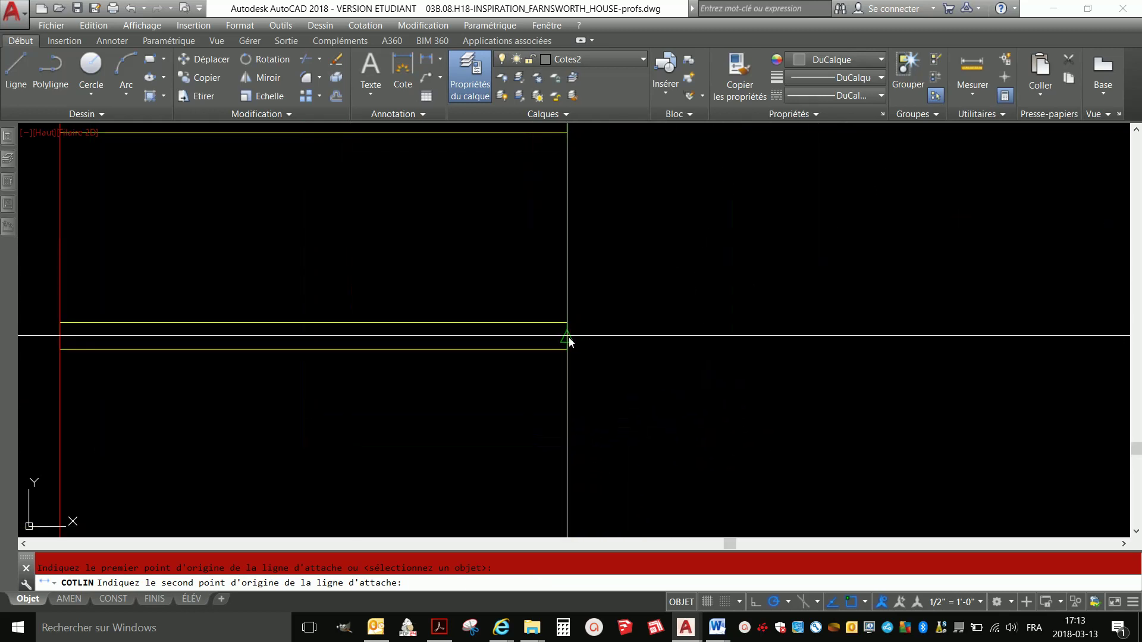
pyautogui.click(567, 337)
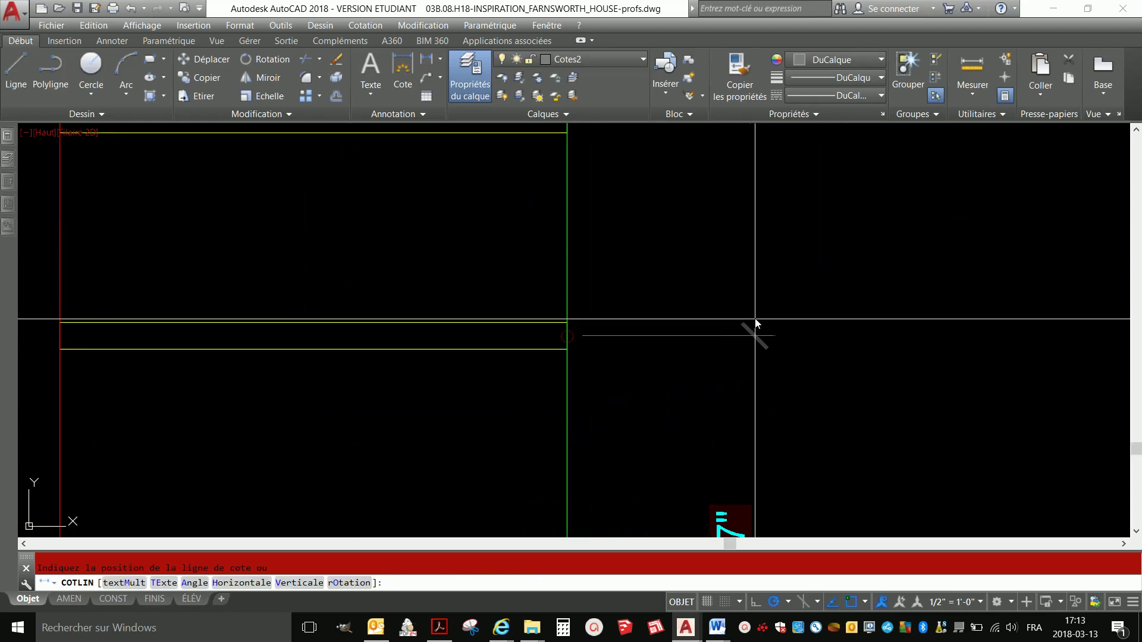
pyautogui.scroll(-5, 668, 311)
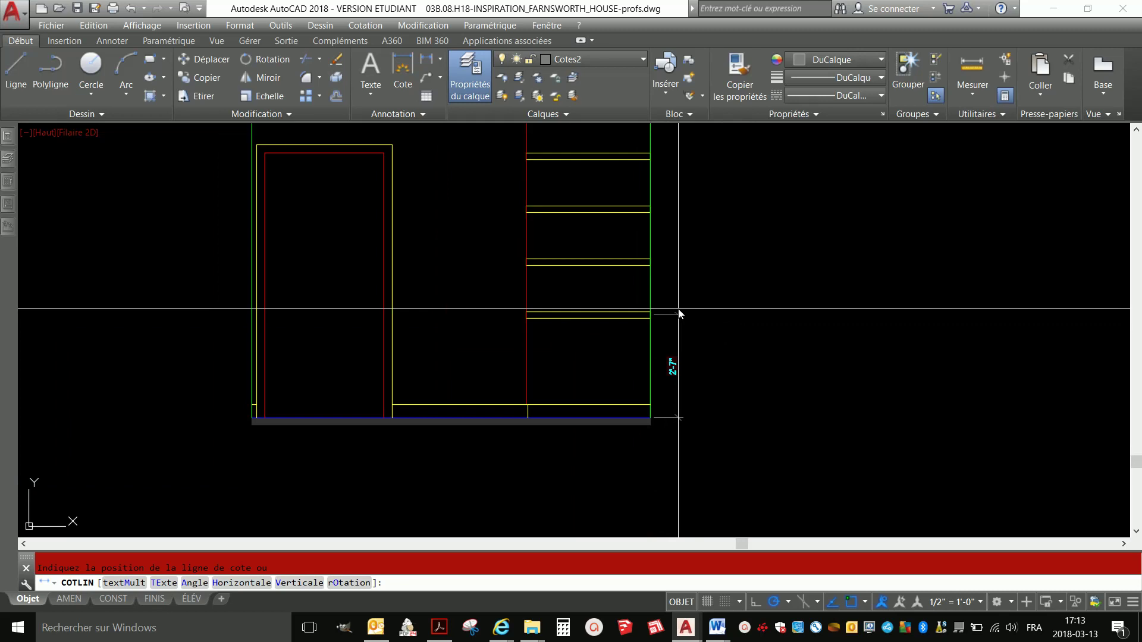
pyautogui.click(678, 308)
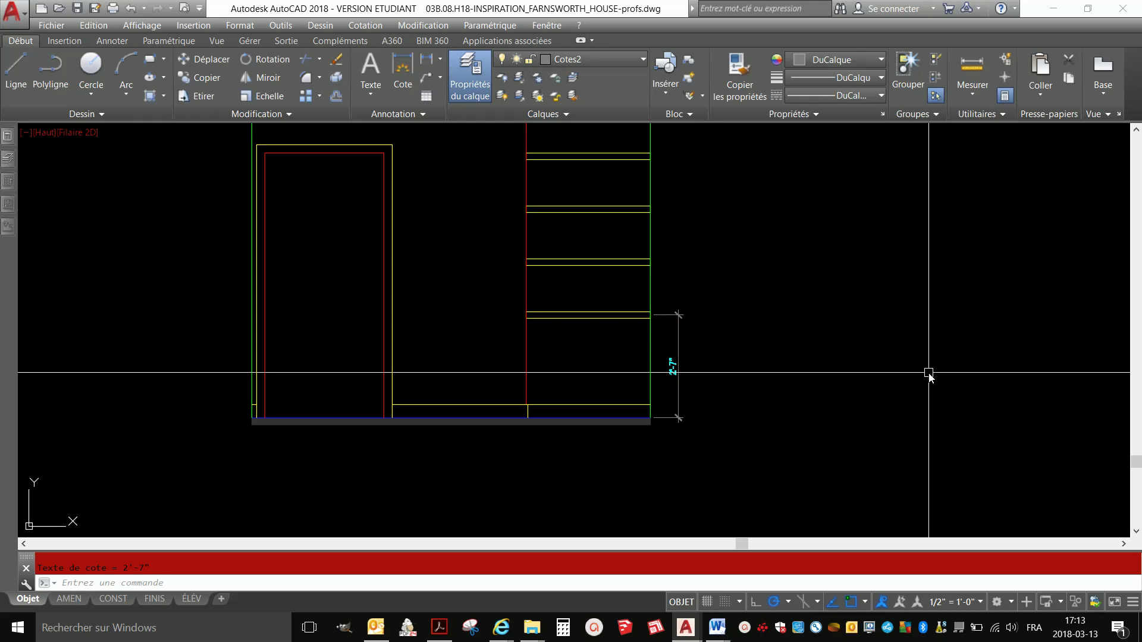
# - Insert the Outil de cotation block from the UTILE tool palette at the wall's upper right corner
pyautogui.moveTo(7, 138)
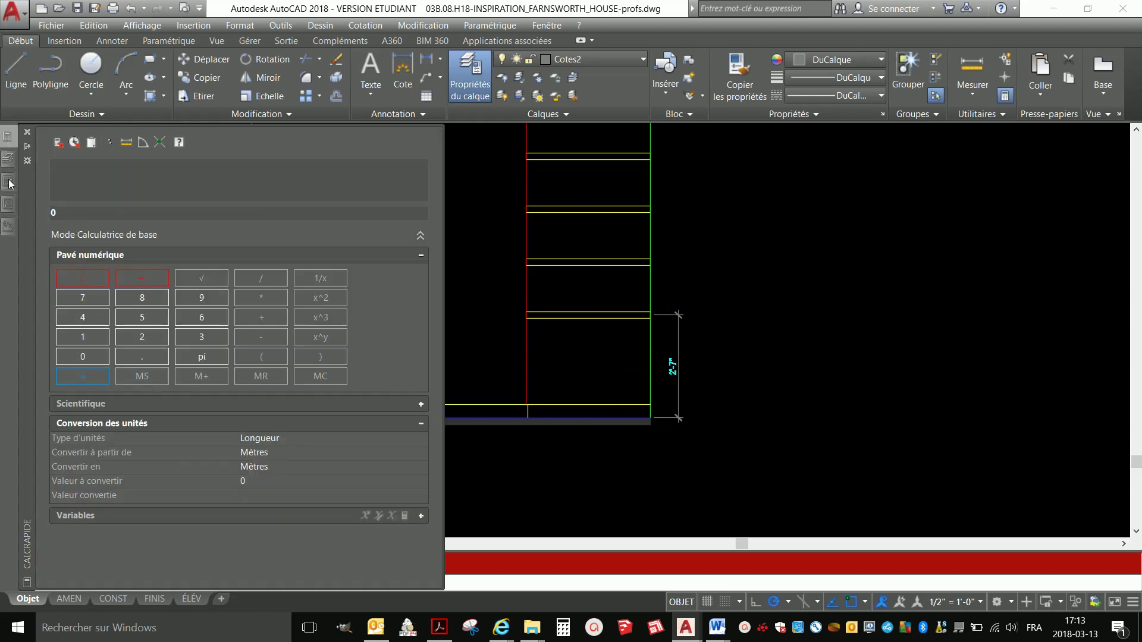
pyautogui.moveTo(10, 204)
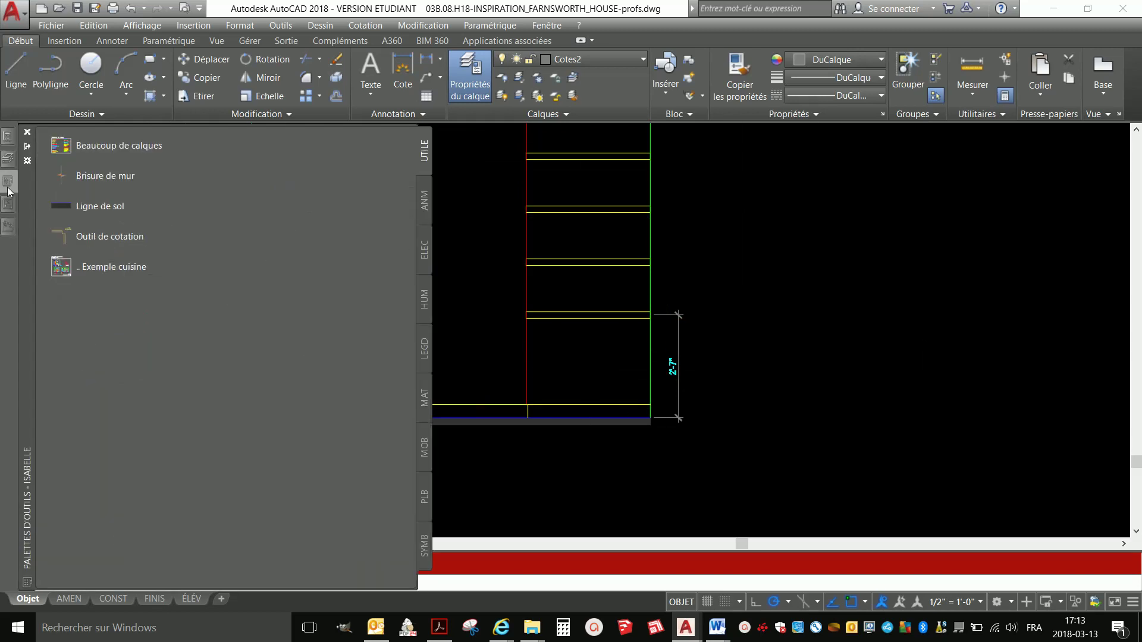
pyautogui.click(110, 236)
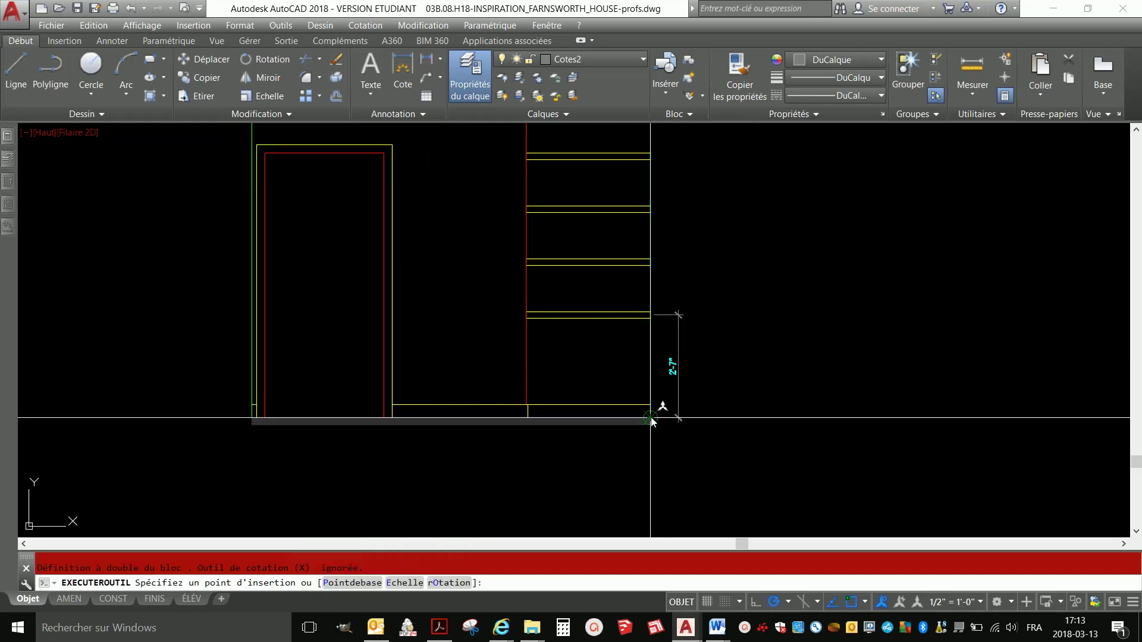
pyautogui.scroll(-2, 650, 420)
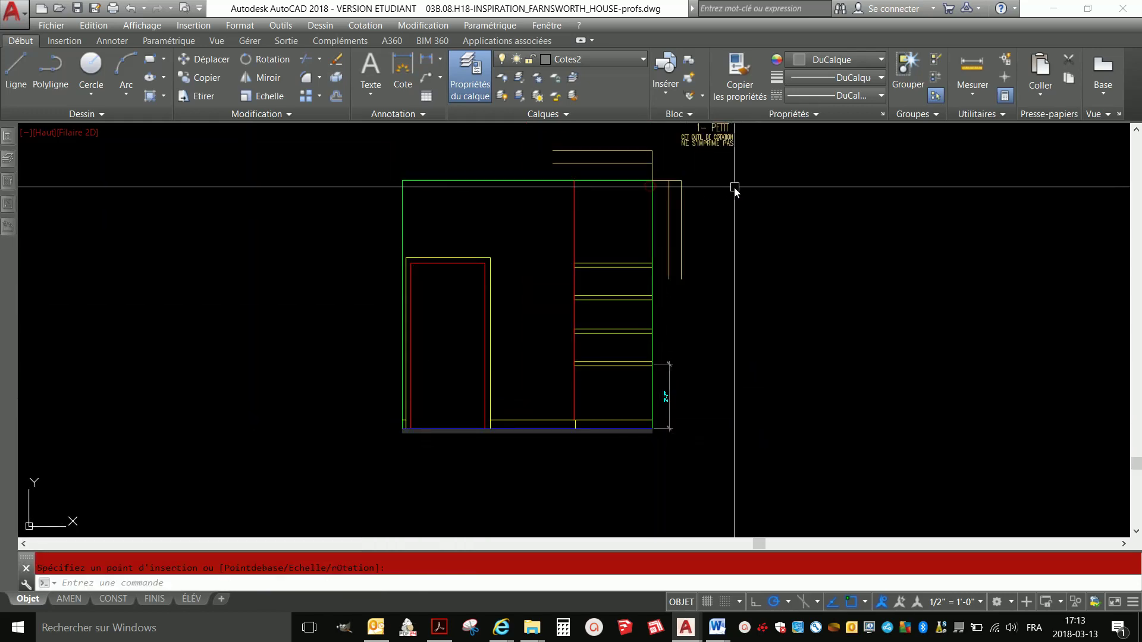
# - Shift the shelf height dimension line into alignment with the inner vertical guide of the dimensioning block
pyautogui.click(686, 212)
pyautogui.click(672, 383)
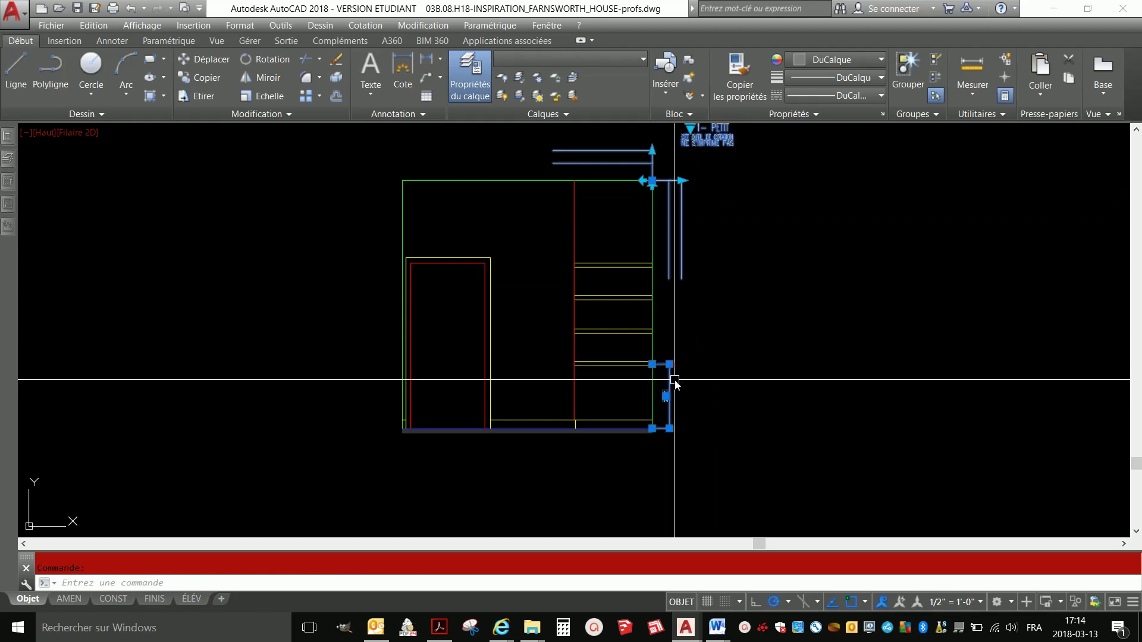
pyautogui.click(669, 364)
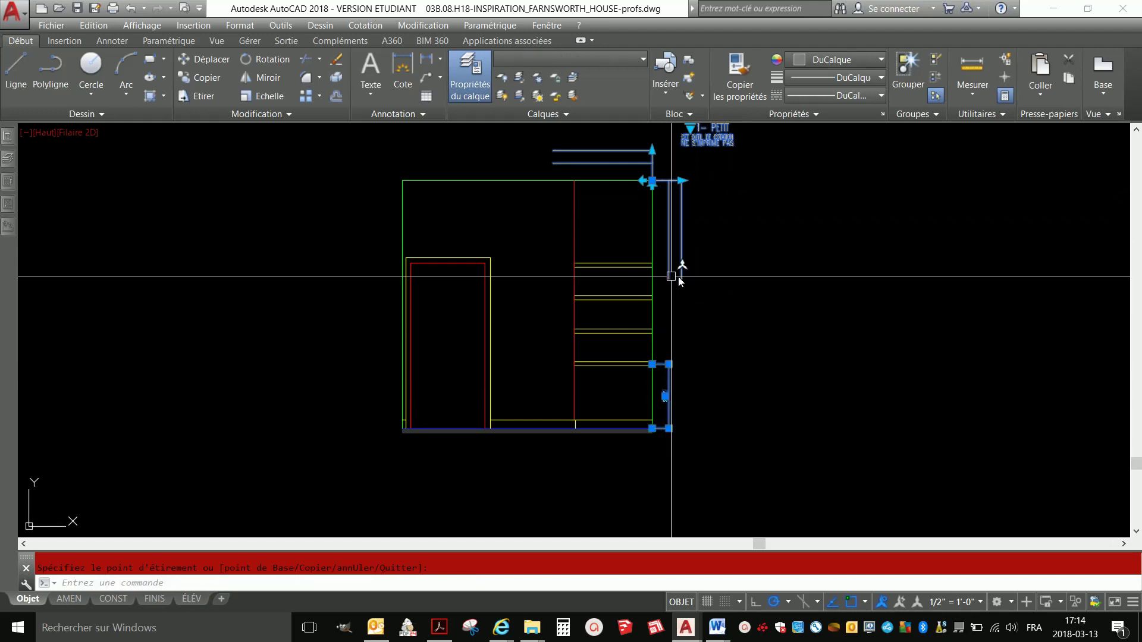
pyautogui.press('Escape')
pyautogui.press('Escape')
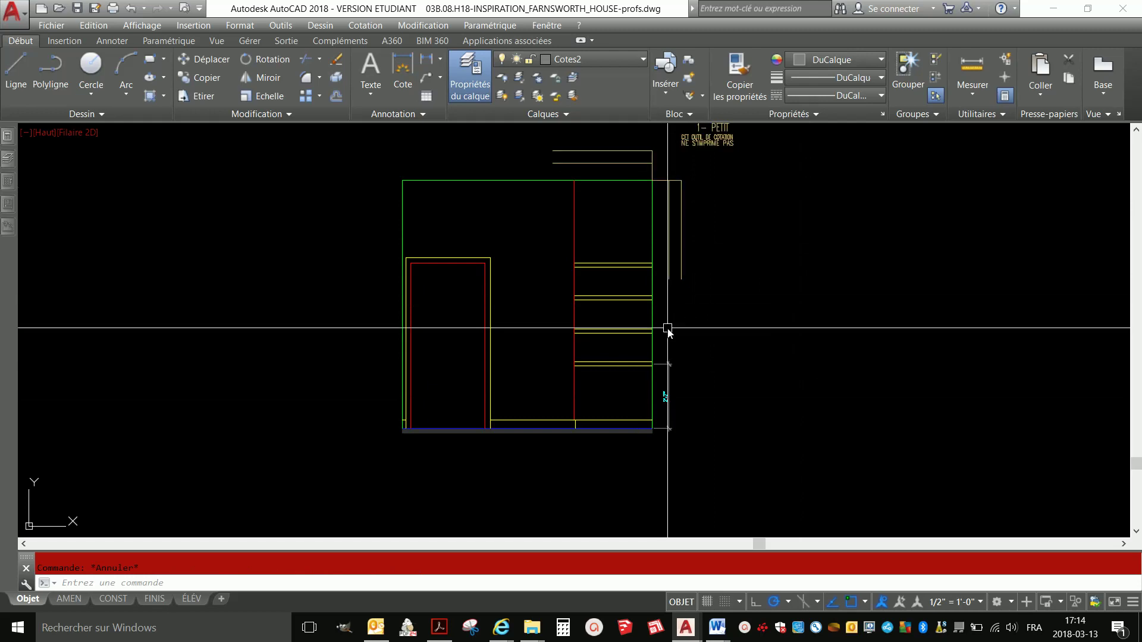
# - Continue the dimension chain upward through the end midpoints of the three upper shelves
pyautogui.write('ddc')
pyautogui.press('Return')
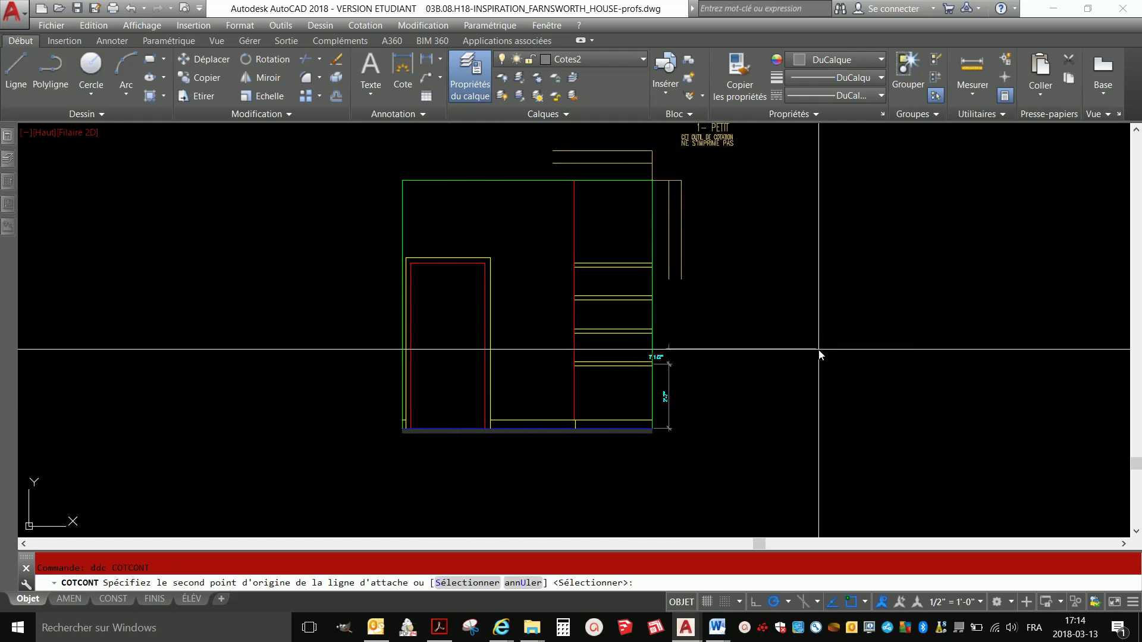
pyautogui.scroll(4, 697, 305)
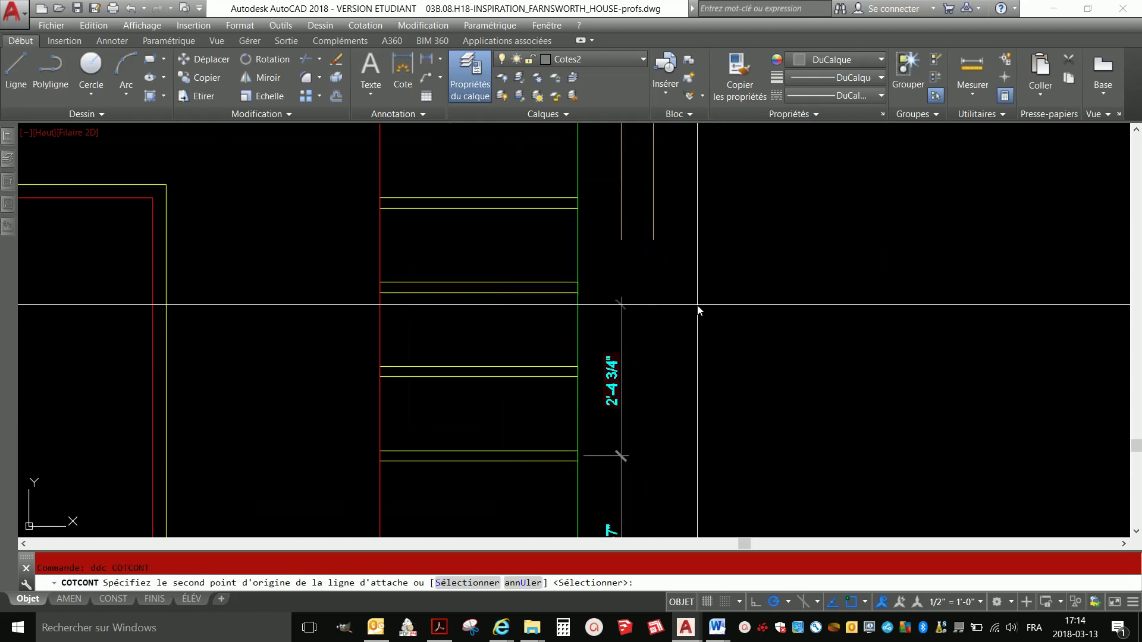
pyautogui.scroll(2, 697, 304)
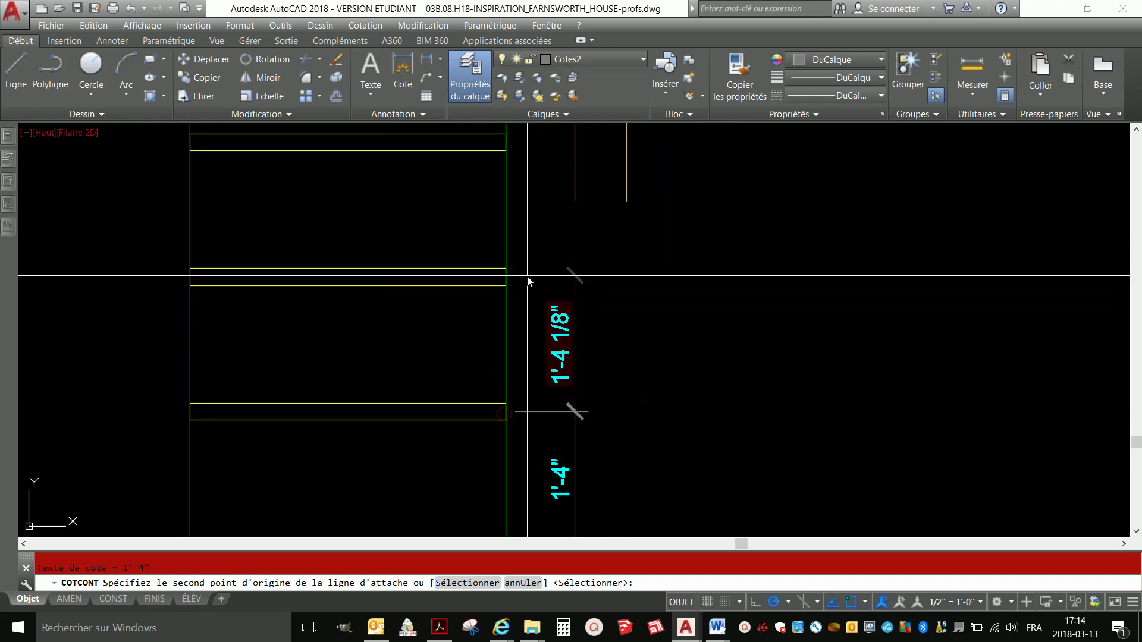
pyautogui.click(510, 278)
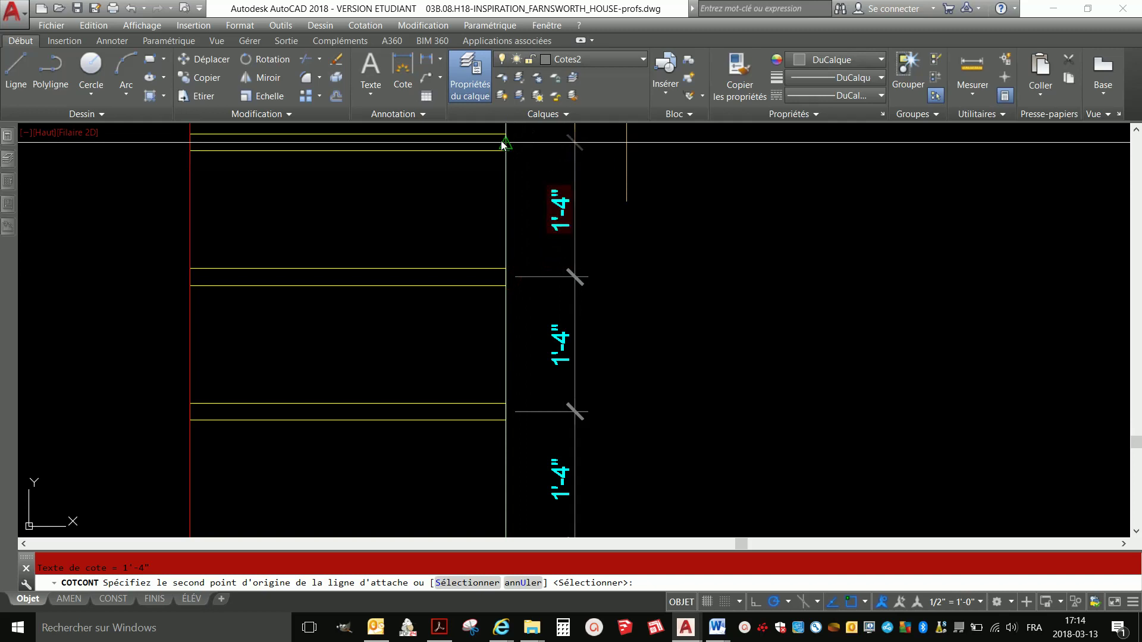
pyautogui.press('Return')
pyautogui.scroll(-8, 844, 345)
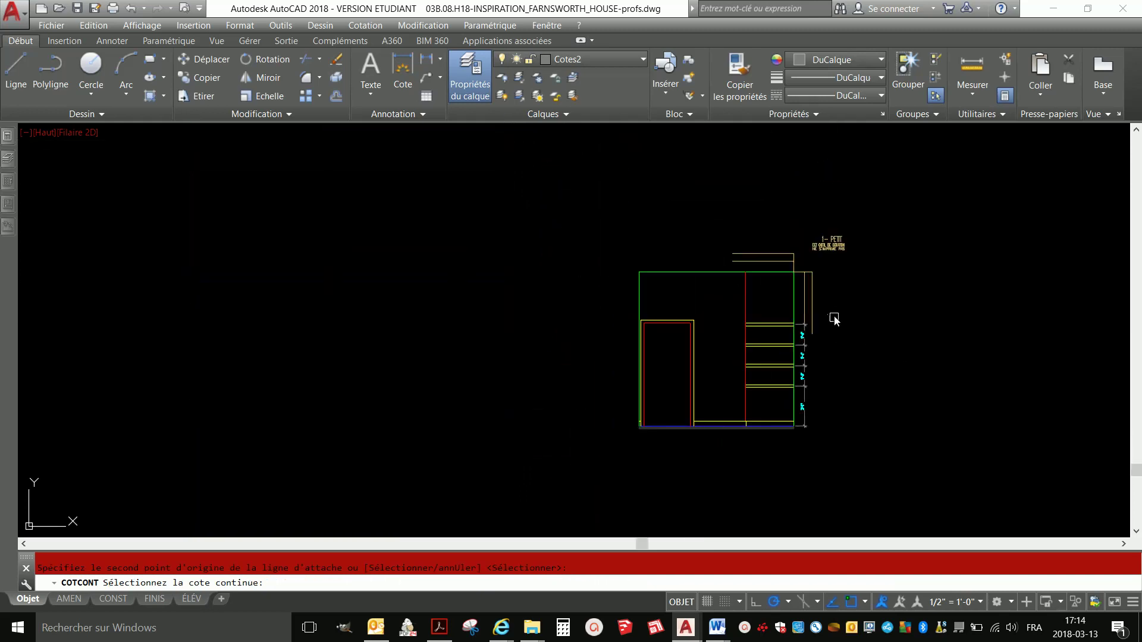
# - Erase the dimensioning guide block from the wall's upper right corner
pyautogui.press('Escape')
pyautogui.click(812, 264)
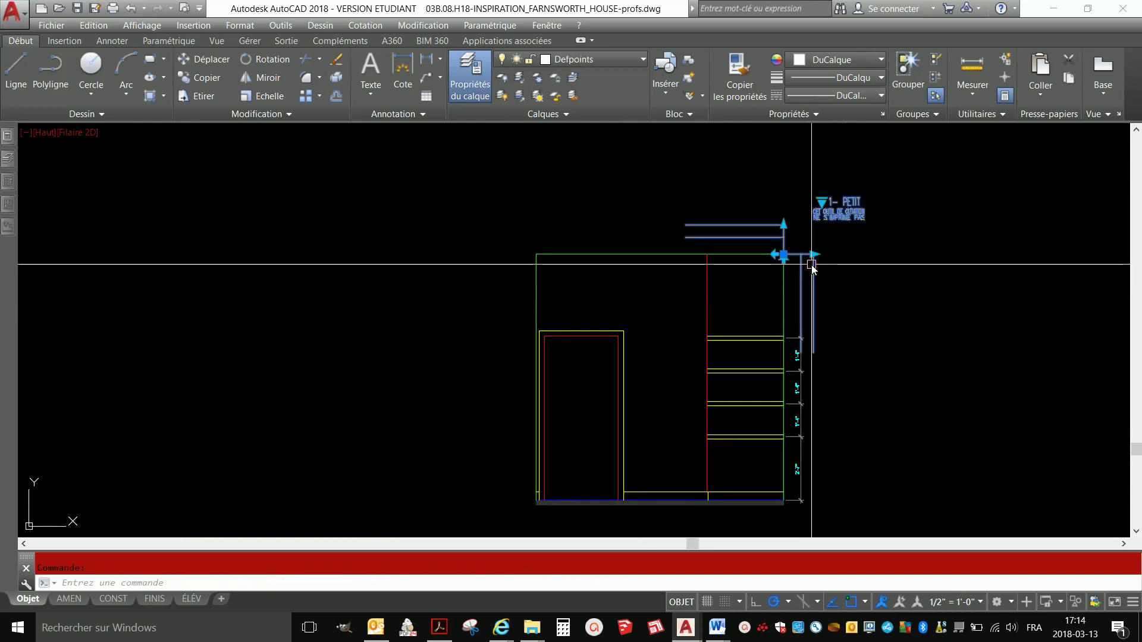
pyautogui.write('e')
pyautogui.press('Return')
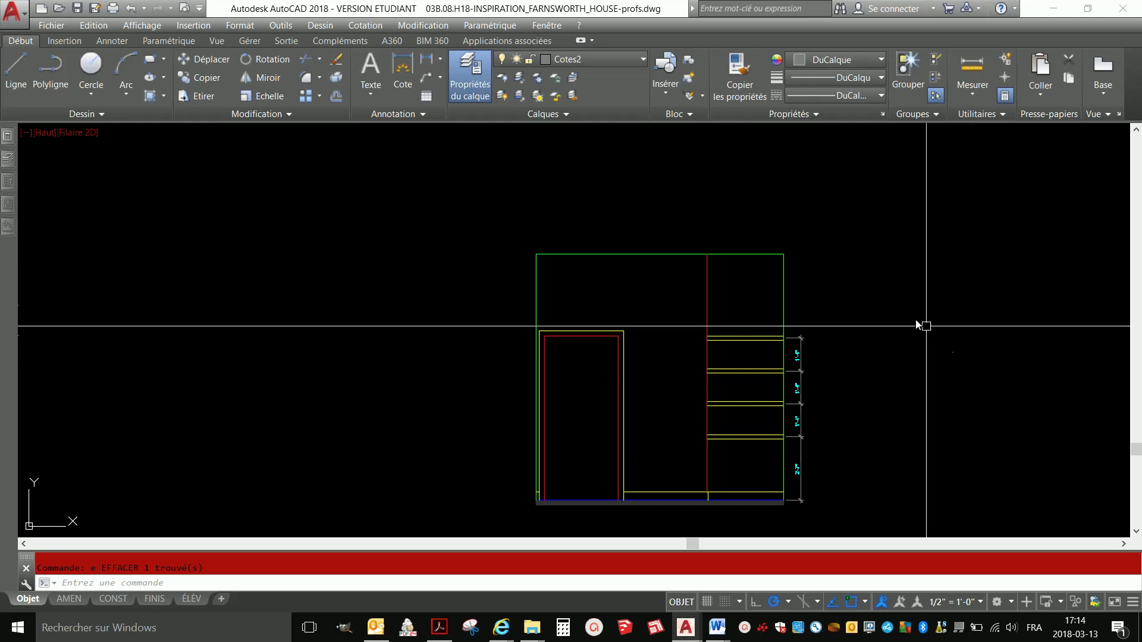
# - Add a multileader pointing inside the door, with its text outside the wall's left edge reading PORTE ESCAMOTABLE ENCASTRÉE on three lines
pyautogui.click(113, 40)
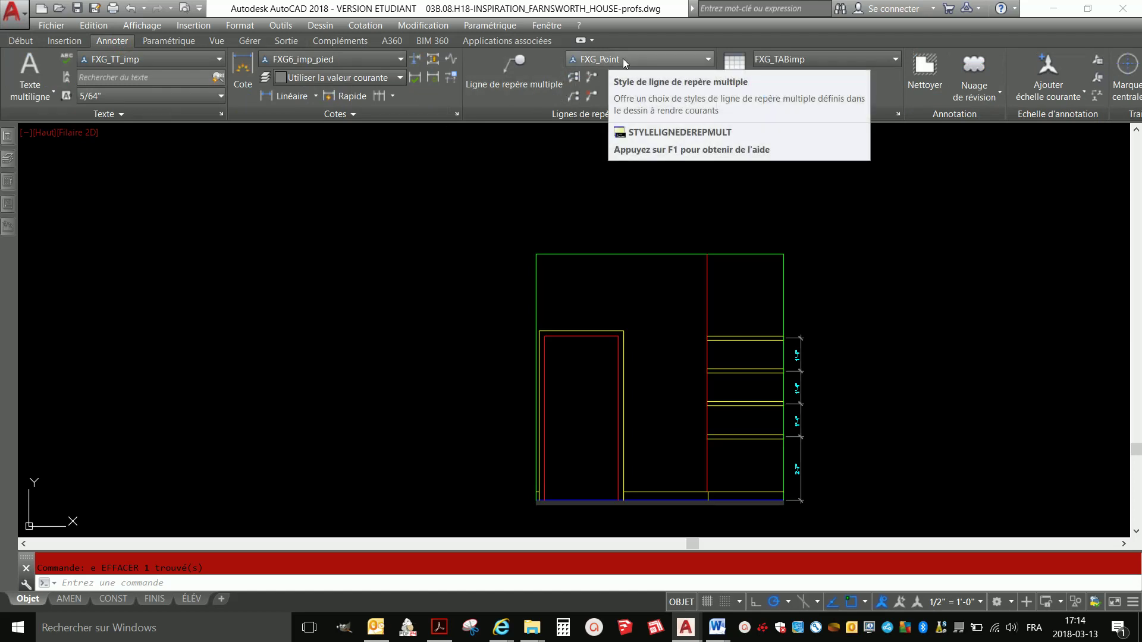
pyautogui.click(527, 58)
pyautogui.scroll(4, 613, 407)
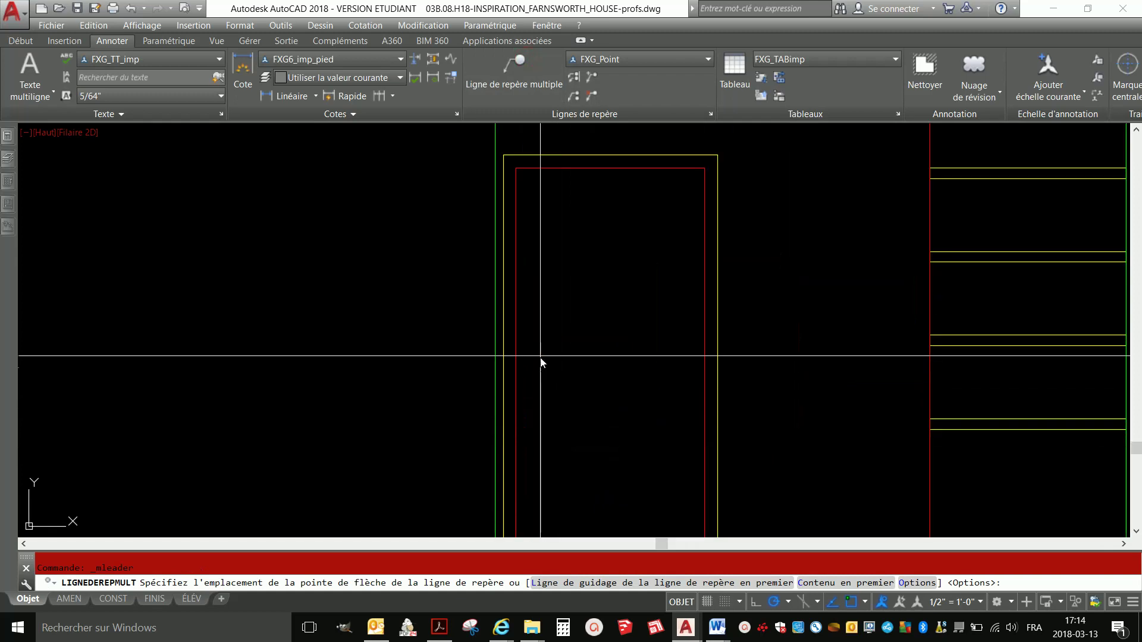
pyautogui.click(547, 369)
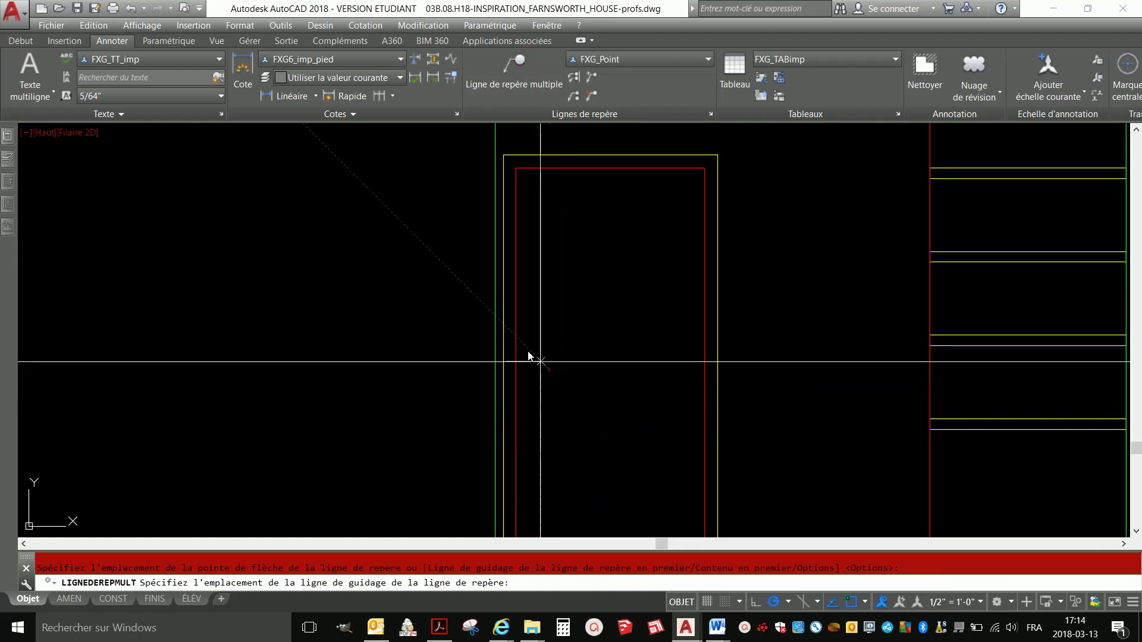
pyautogui.click(458, 286)
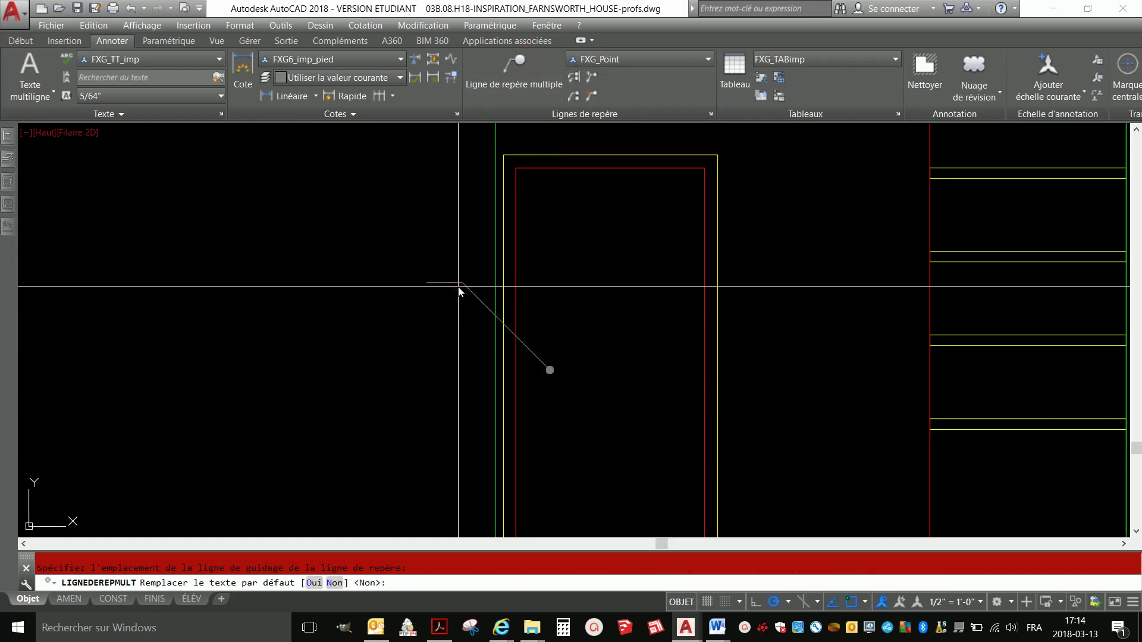
pyautogui.click(315, 584)
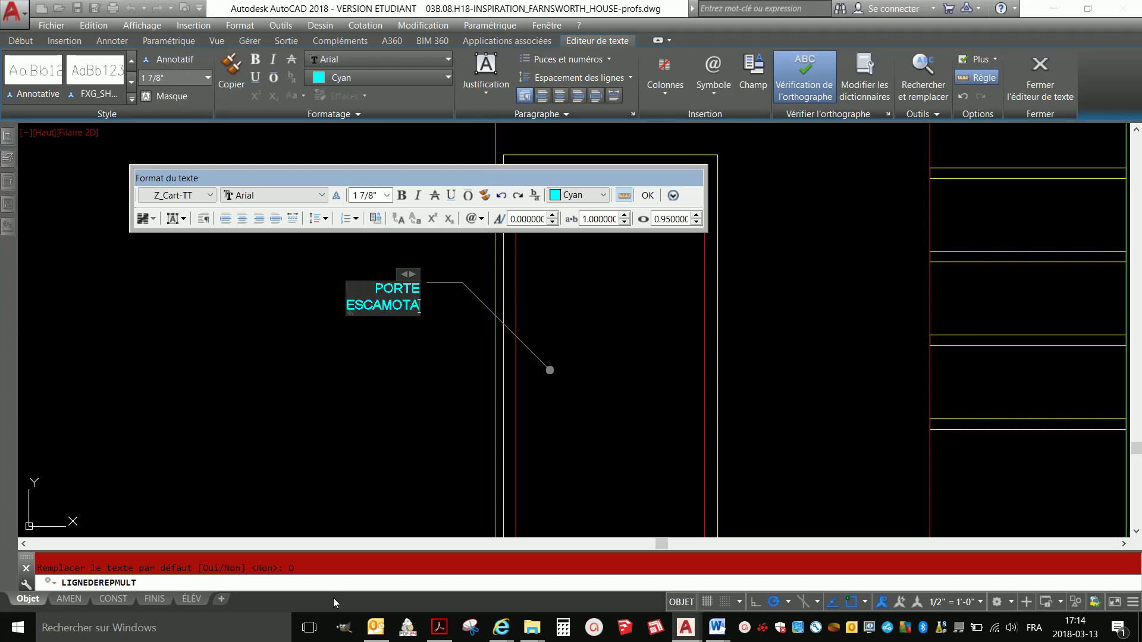
pyautogui.write('E')
pyautogui.press('Return')
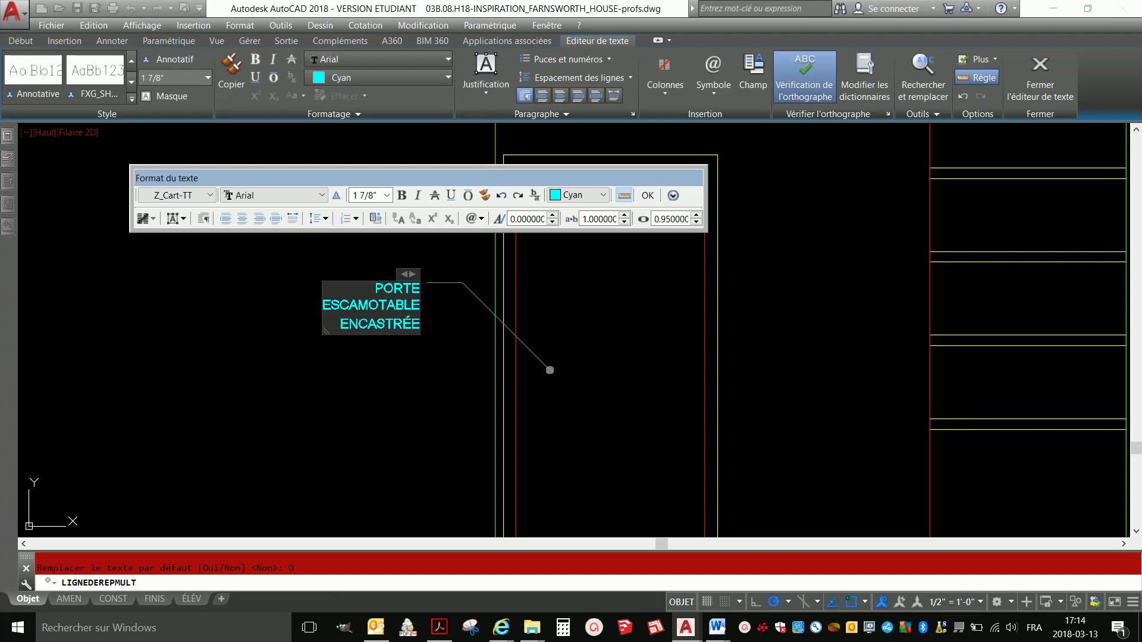
pyautogui.click(409, 462)
pyautogui.scroll(-5, 465, 257)
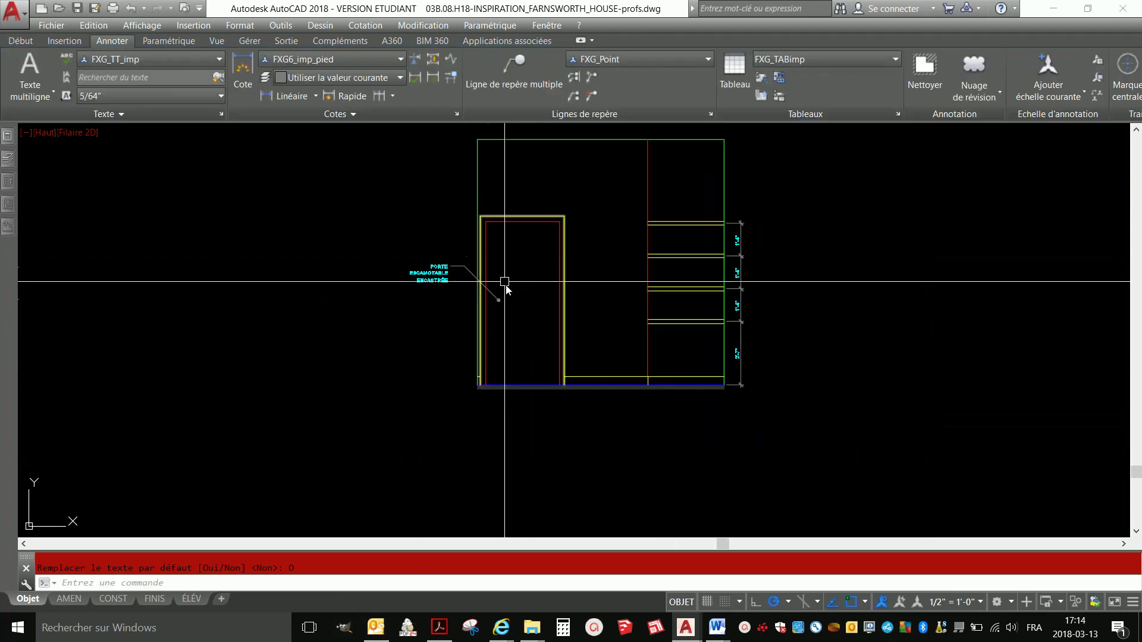
# - Make the door frame polyline's layer, Détail élévation, current and set the current object color to Cyan
pyautogui.scroll(2, 538, 413)
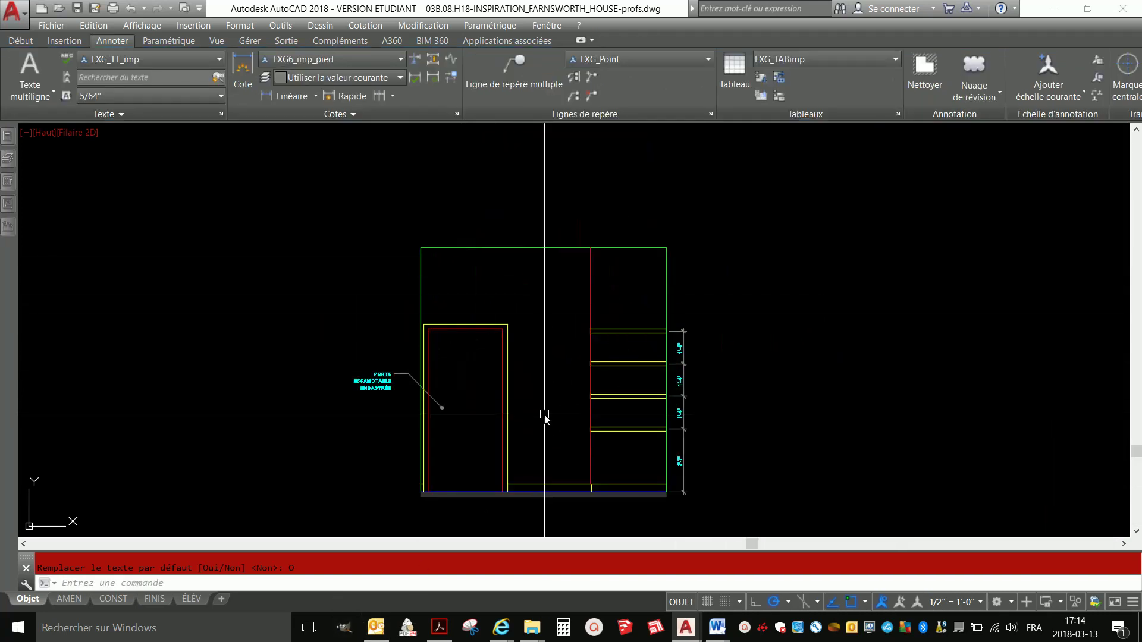
pyautogui.scroll(-2, 525, 382)
pyautogui.scroll(2, 518, 417)
pyautogui.scroll(2, 528, 414)
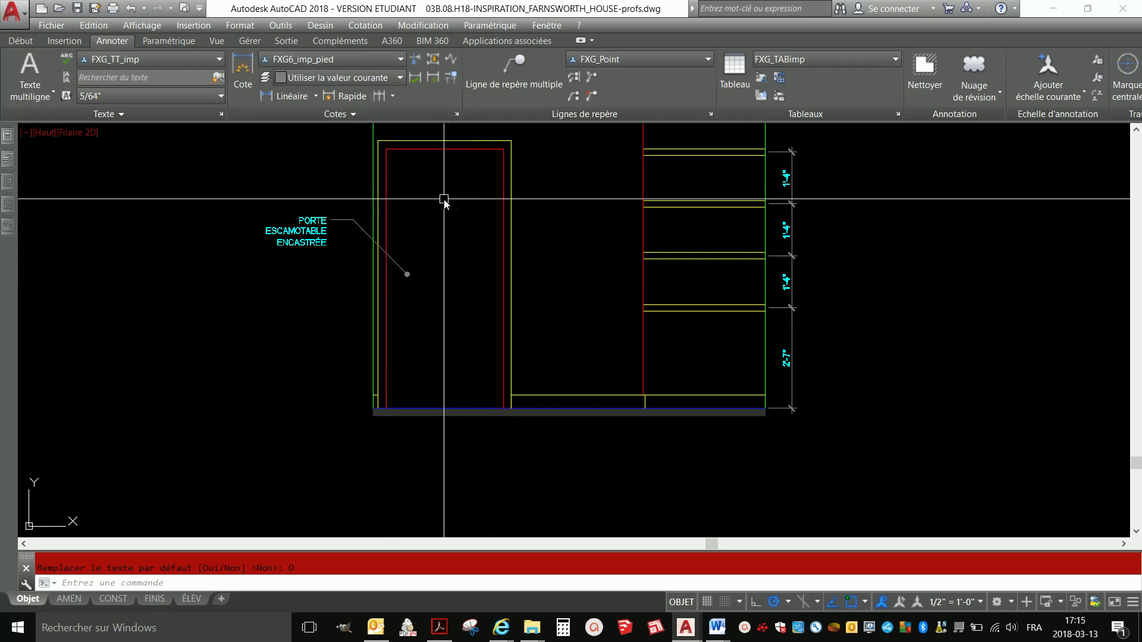
pyautogui.click(20, 41)
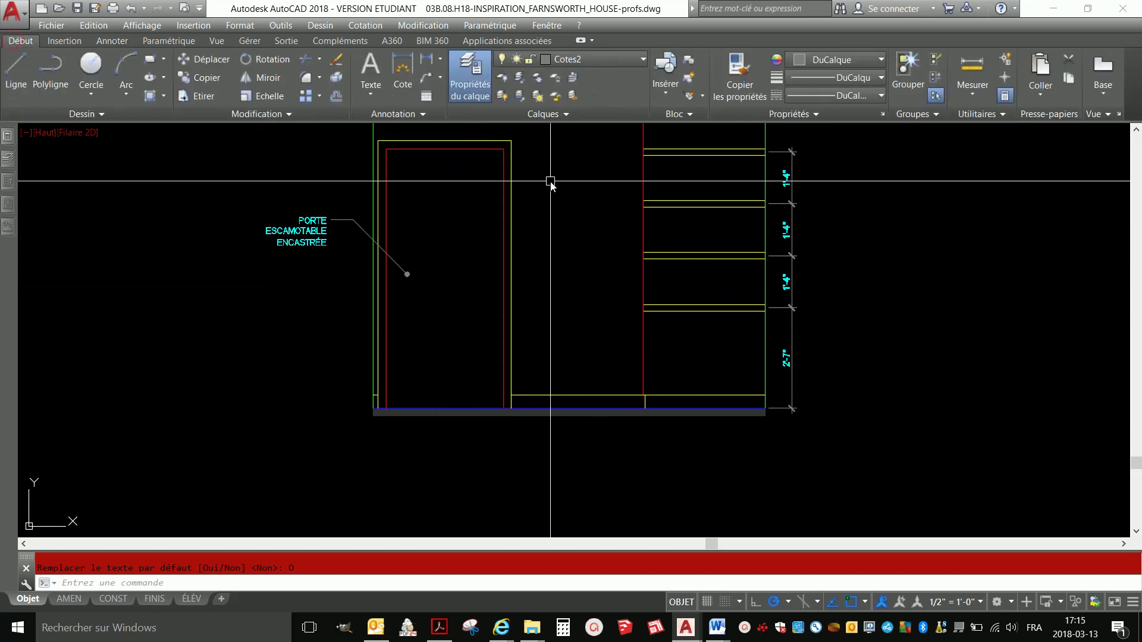
pyautogui.scroll(-2, 570, 265)
pyautogui.scroll(2, 523, 357)
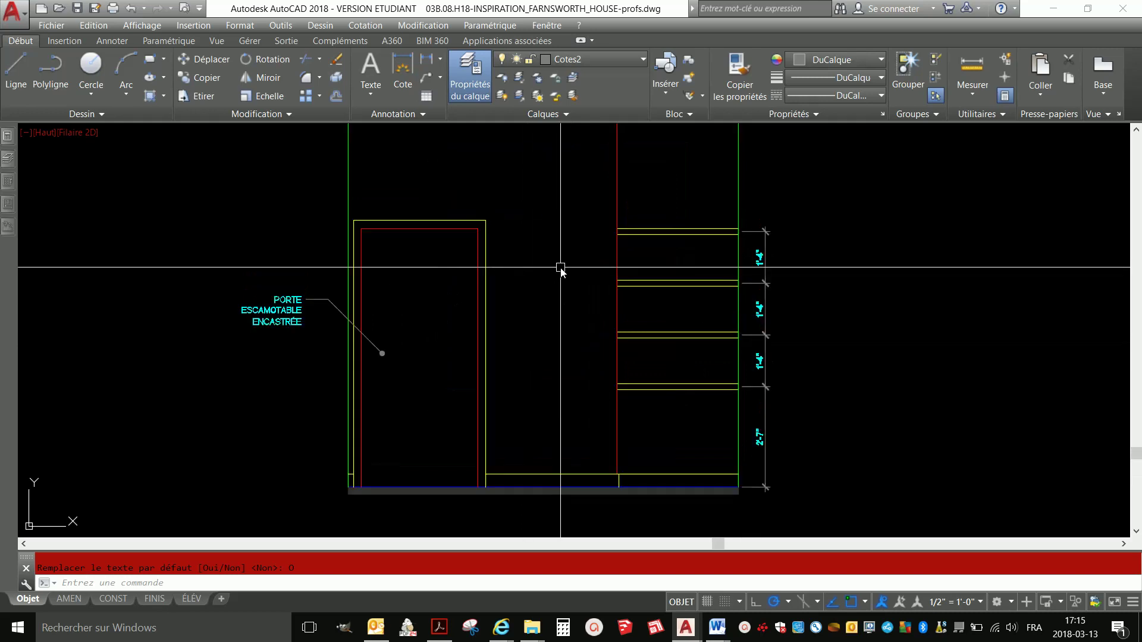
pyautogui.scroll(-2, 561, 262)
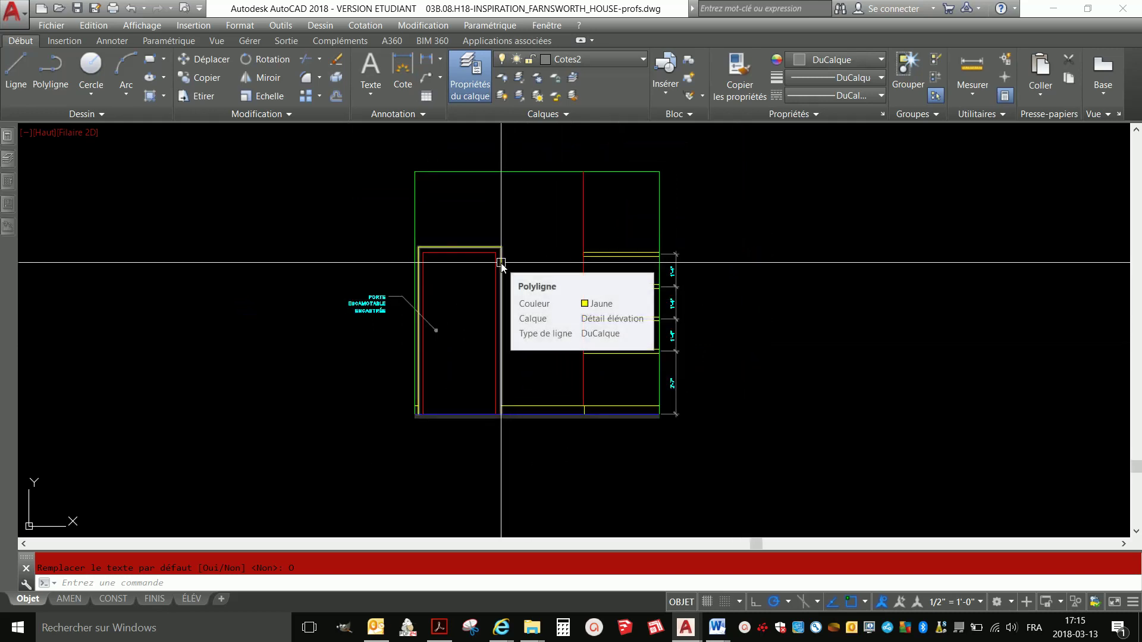
pyautogui.click(501, 263)
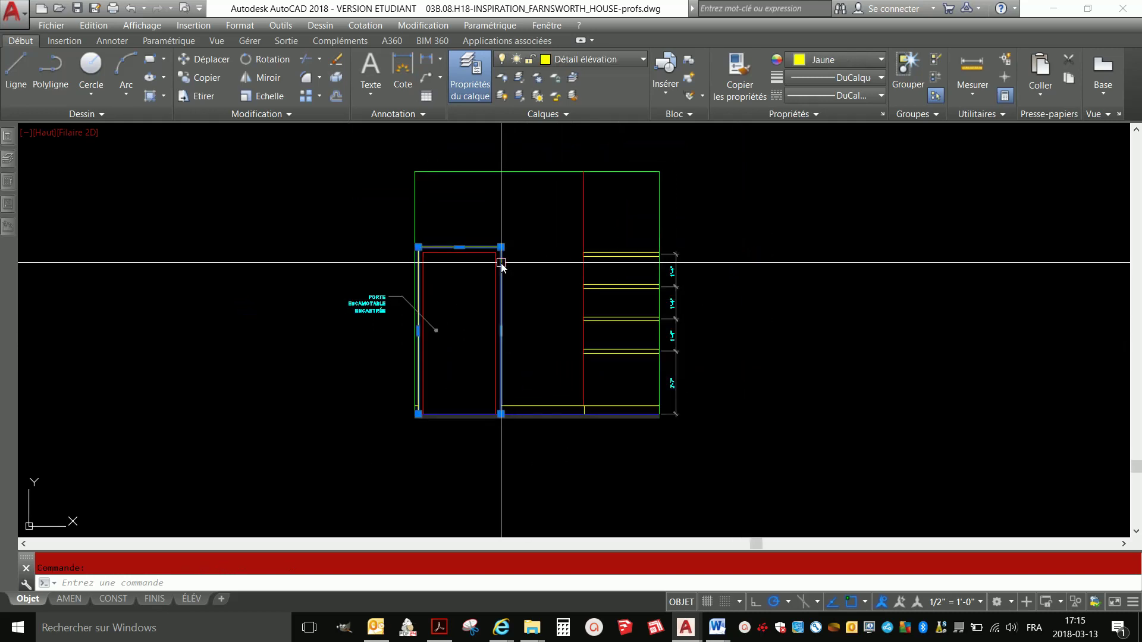
pyautogui.click(572, 78)
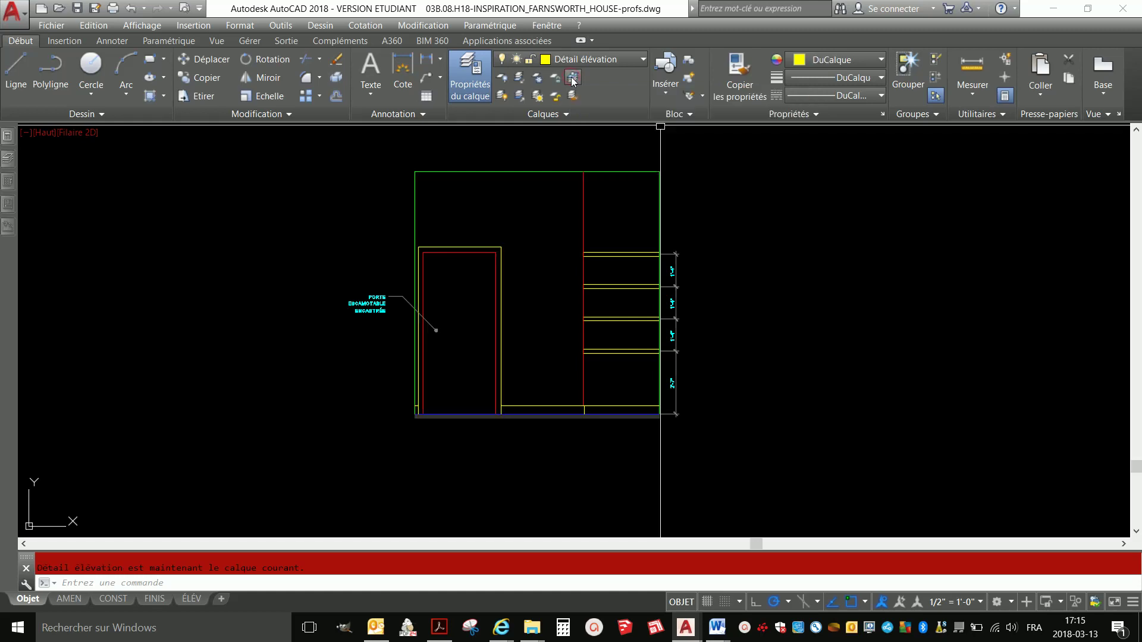
pyautogui.click(846, 61)
pyautogui.click(840, 213)
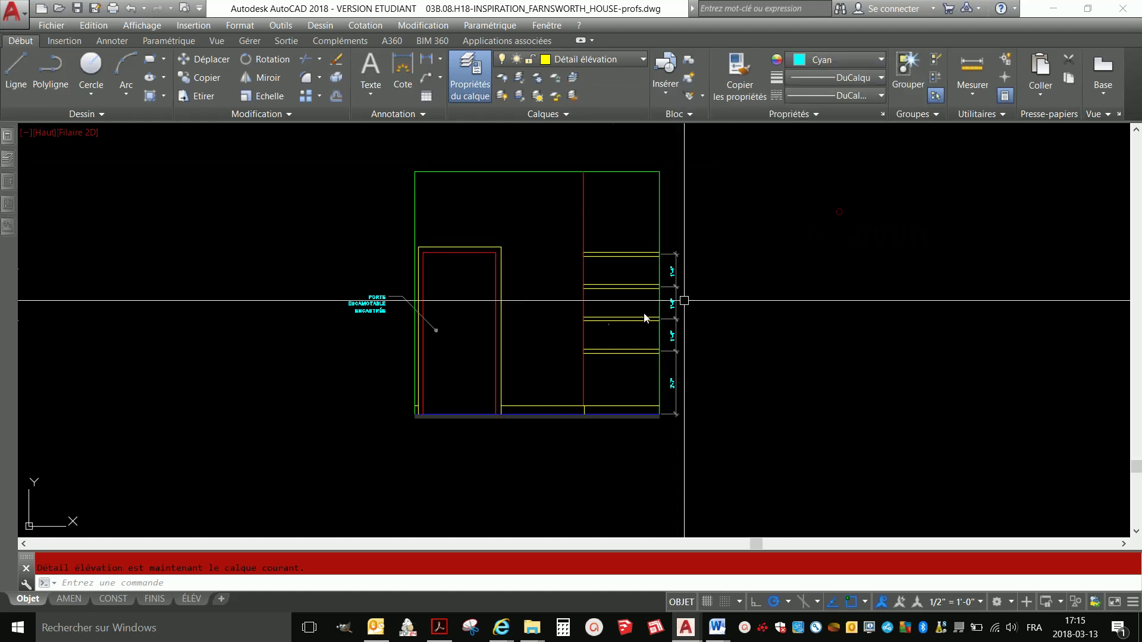
# - Draw a circle 2.5 inches in diameter centred on the door opening's lower left corner at the ground line
pyautogui.scroll(5, 411, 404)
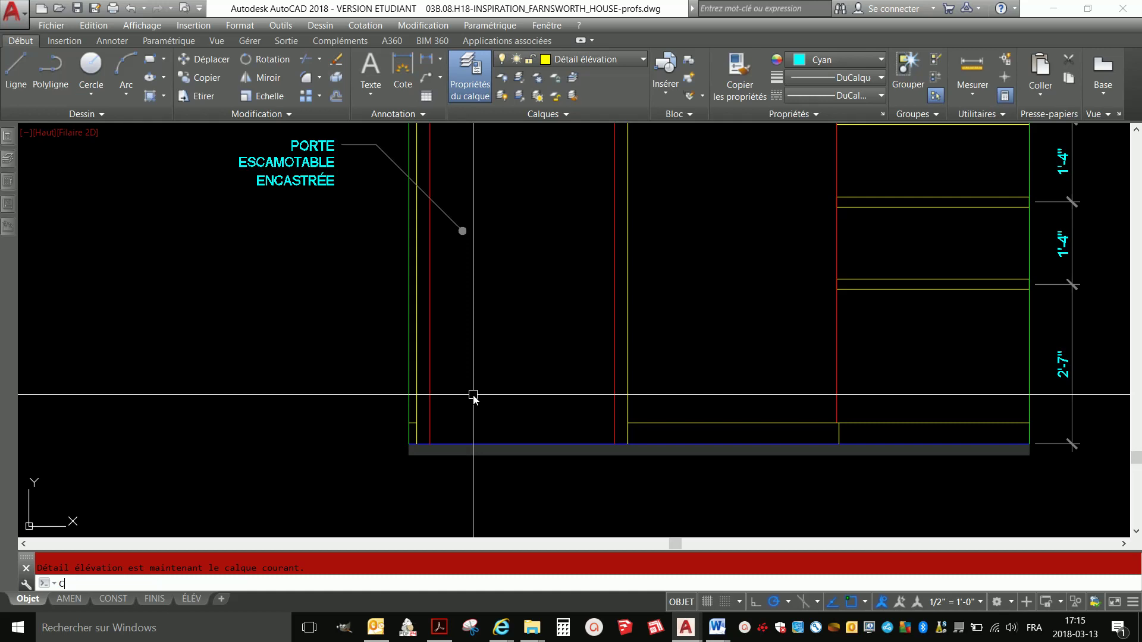
pyautogui.press('Return')
pyautogui.click(430, 445)
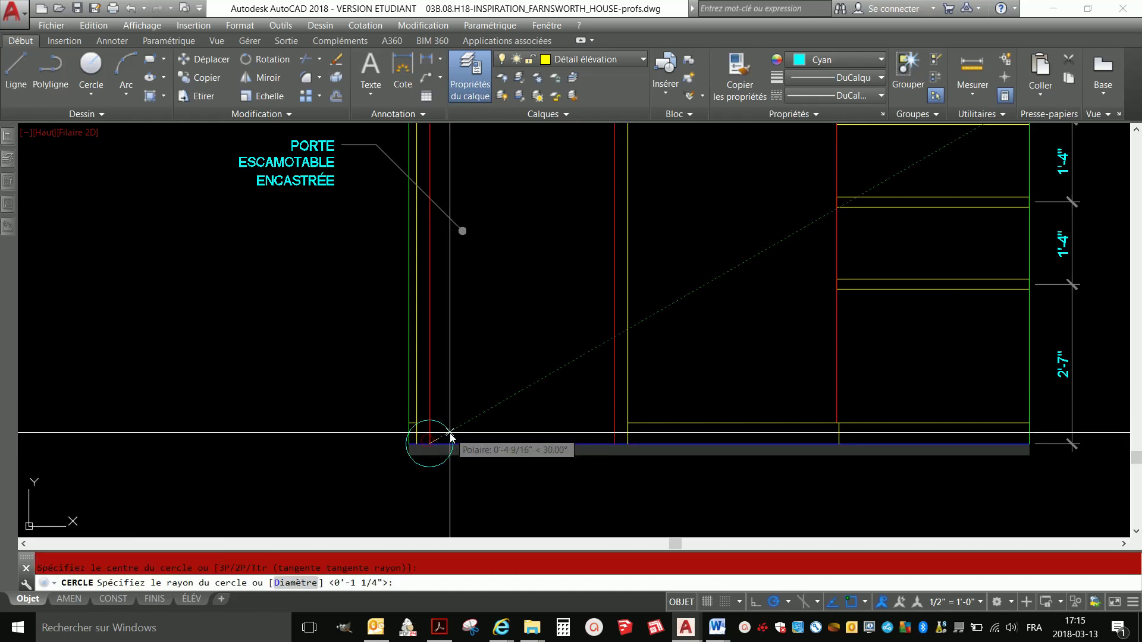
pyautogui.write('D')
pyautogui.press('Return')
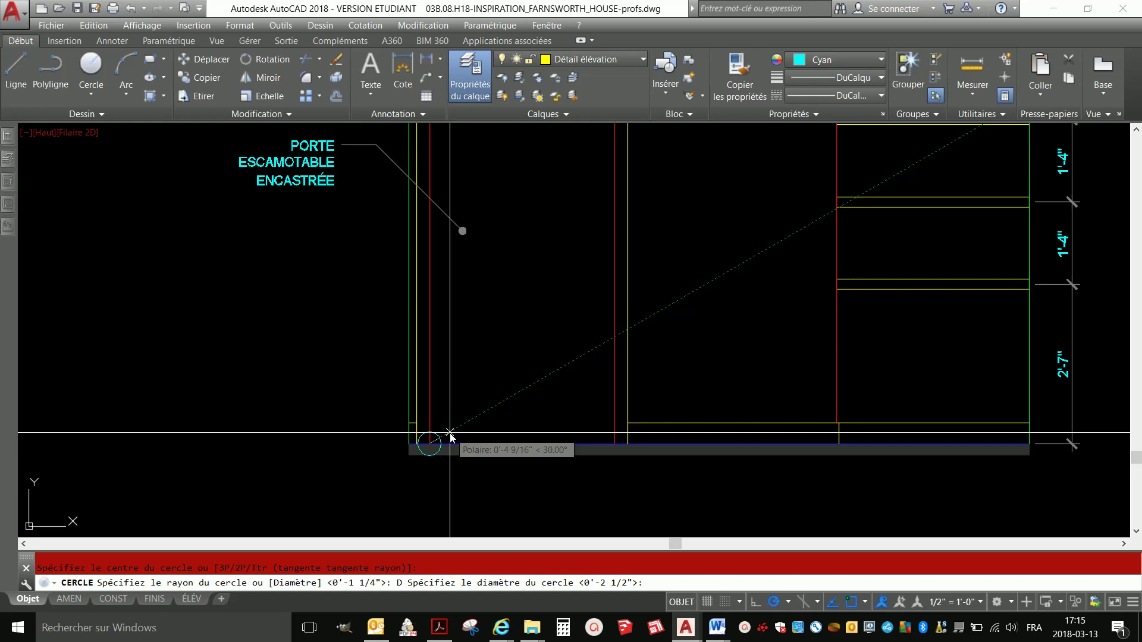
pyautogui.press('Return')
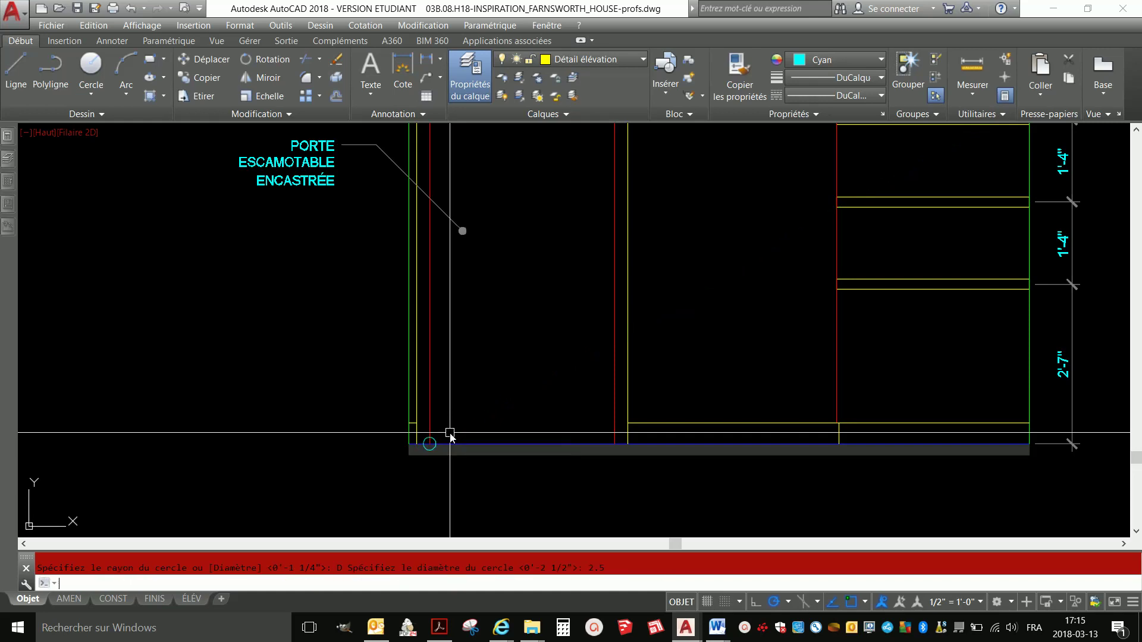
# - Move the circle 2.5 inches horizontally to the right, into the door panel
pyautogui.click(438, 440)
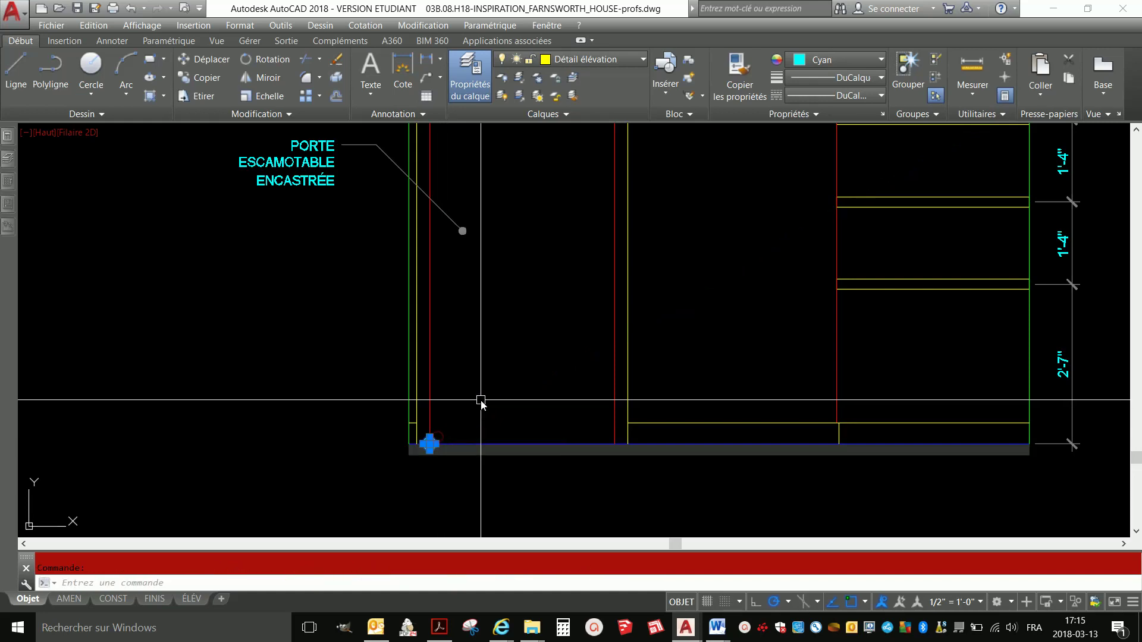
pyautogui.write('m')
pyautogui.press('Return')
pyautogui.click(447, 410)
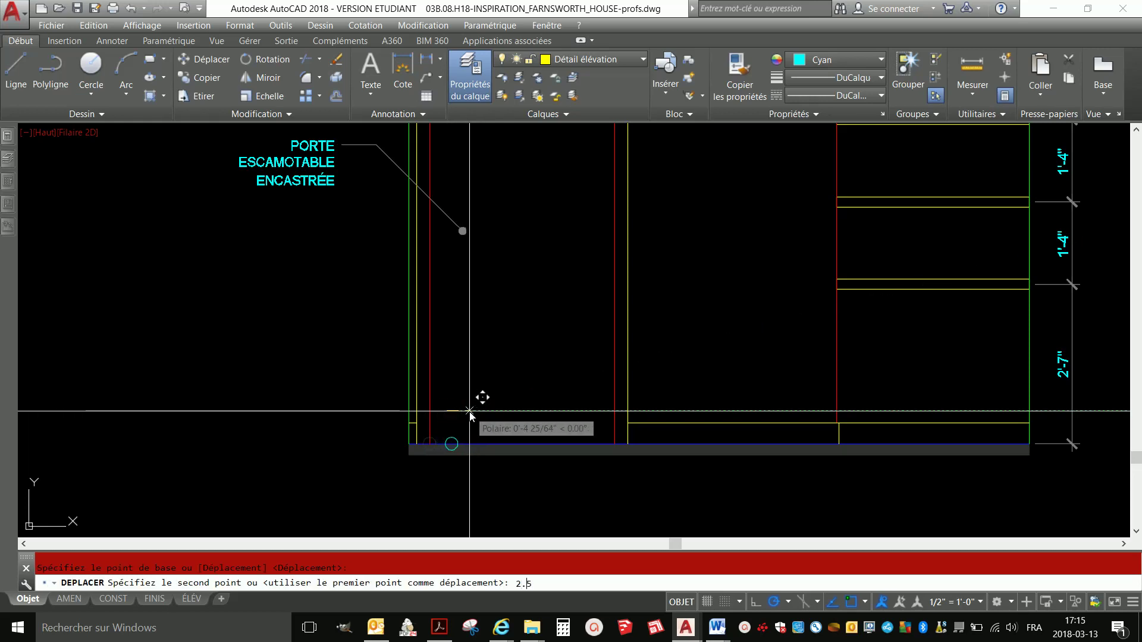
pyautogui.write('2.5')
pyautogui.press('Return')
# - Move the circle 32 inches straight up from the ground line
pyautogui.click(441, 444)
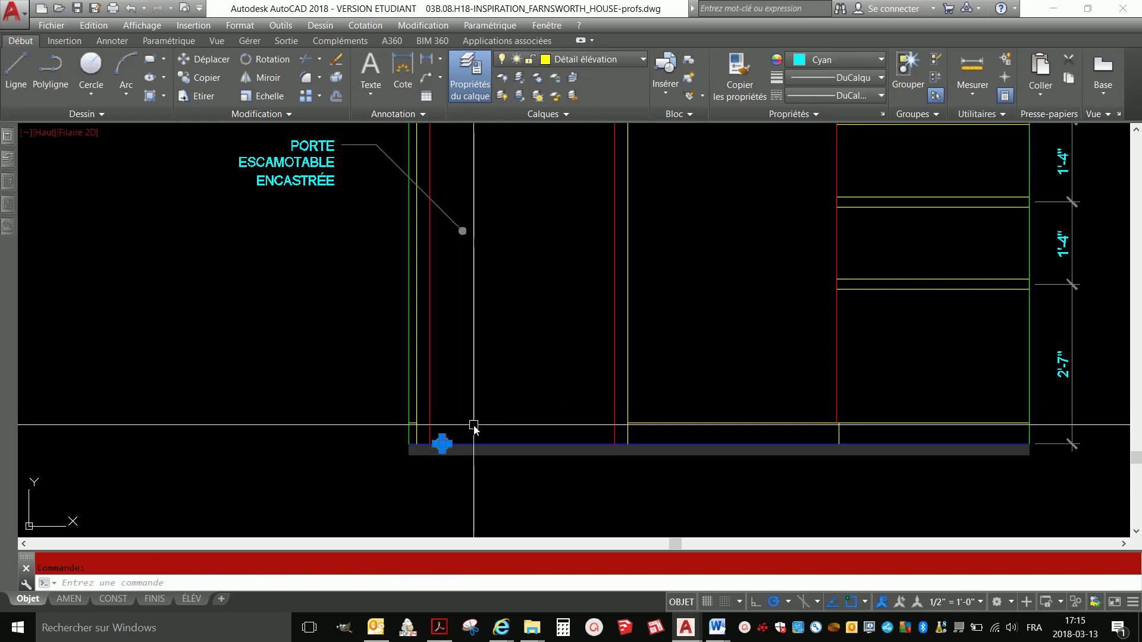
pyautogui.write('m')
pyautogui.press('Return')
pyautogui.click(473, 428)
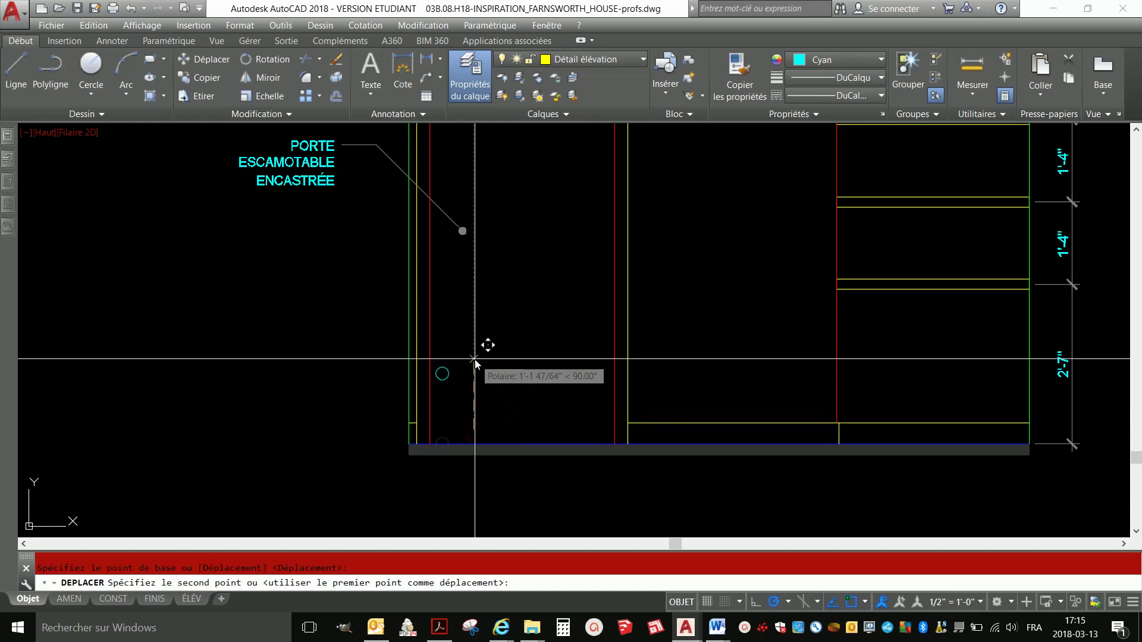
pyautogui.write('32')
pyautogui.press('Return')
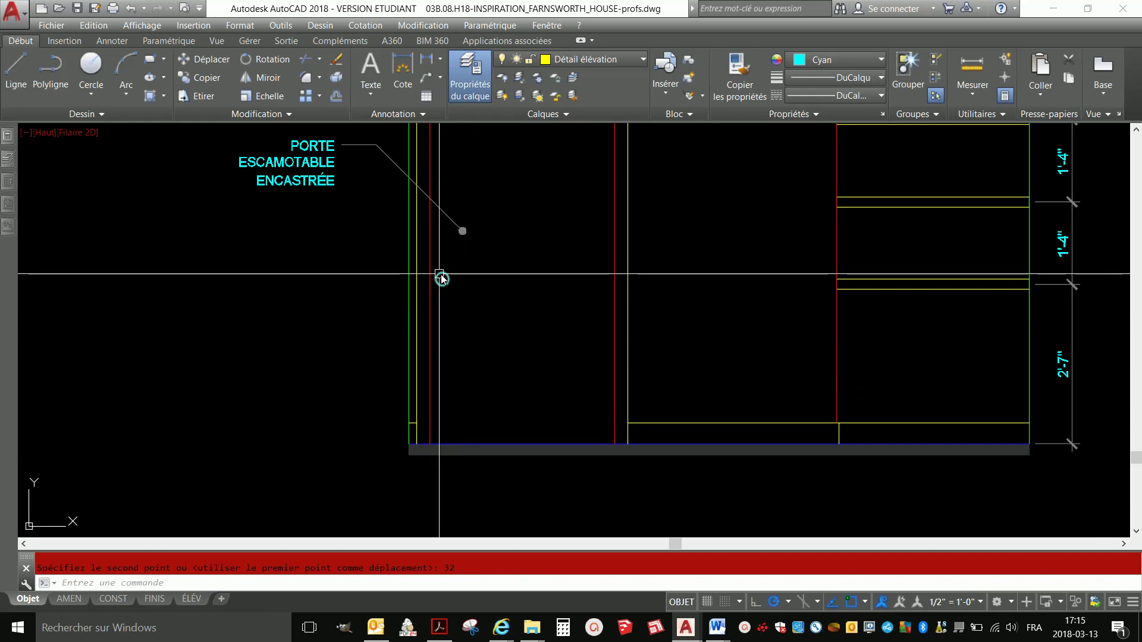
# - Draw the door handle as a closed rectangular polyline from the circle's centre, 1 inch up, 4 inches right and 1 inch down
pyautogui.scroll(8, 442, 275)
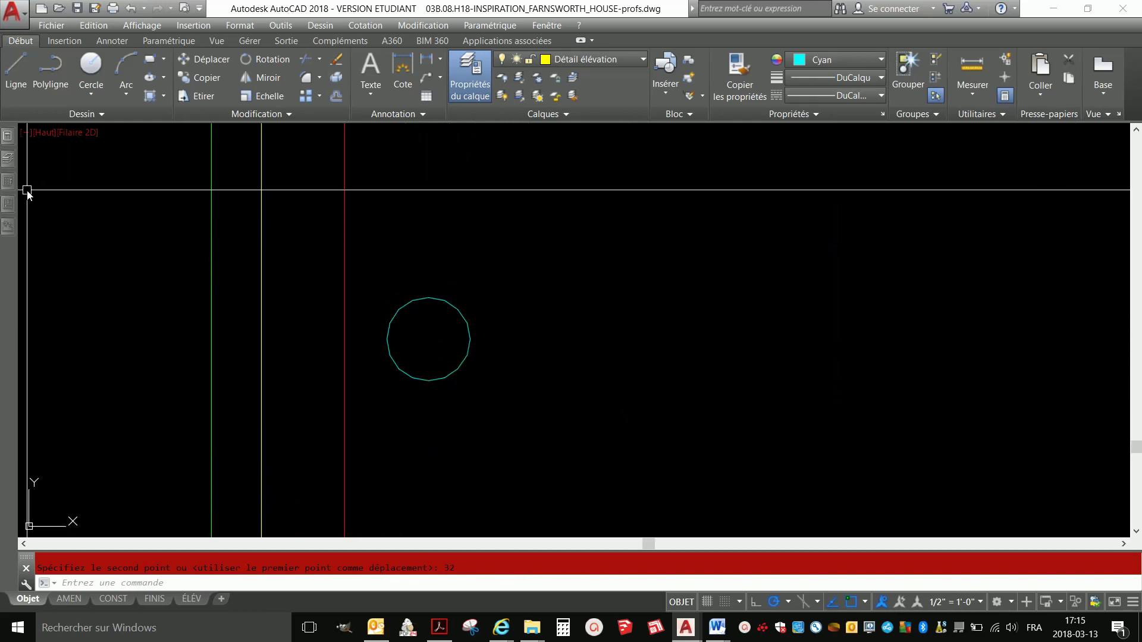
pyautogui.hotkey('ctrl', '1')
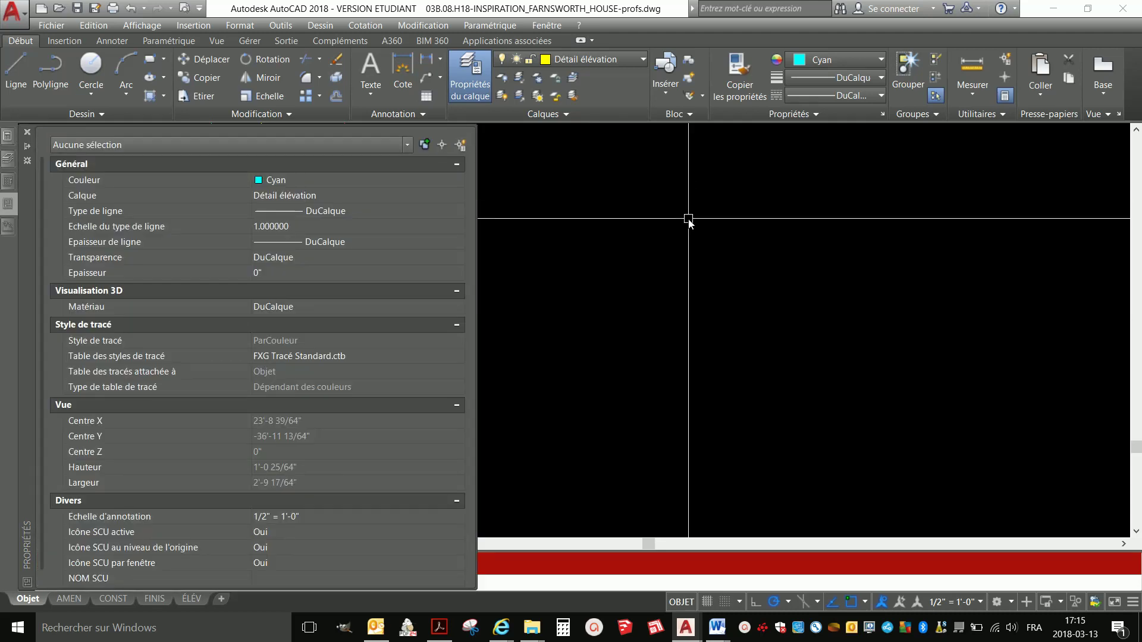
pyautogui.hotkey('ctrl', '1')
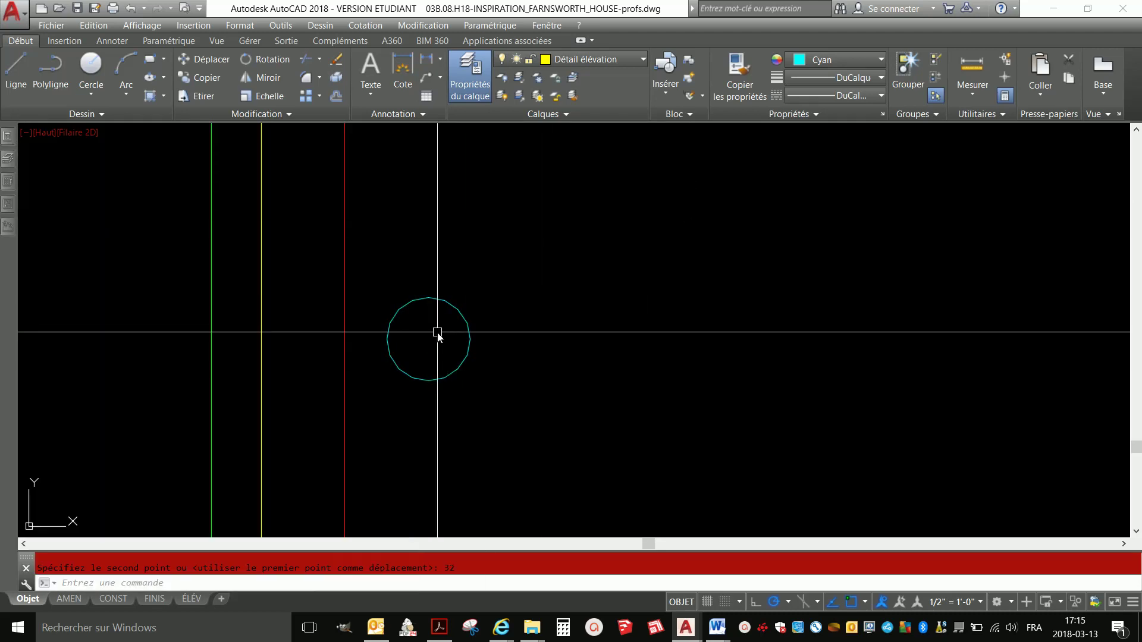
pyautogui.write('pl')
pyautogui.press('Return')
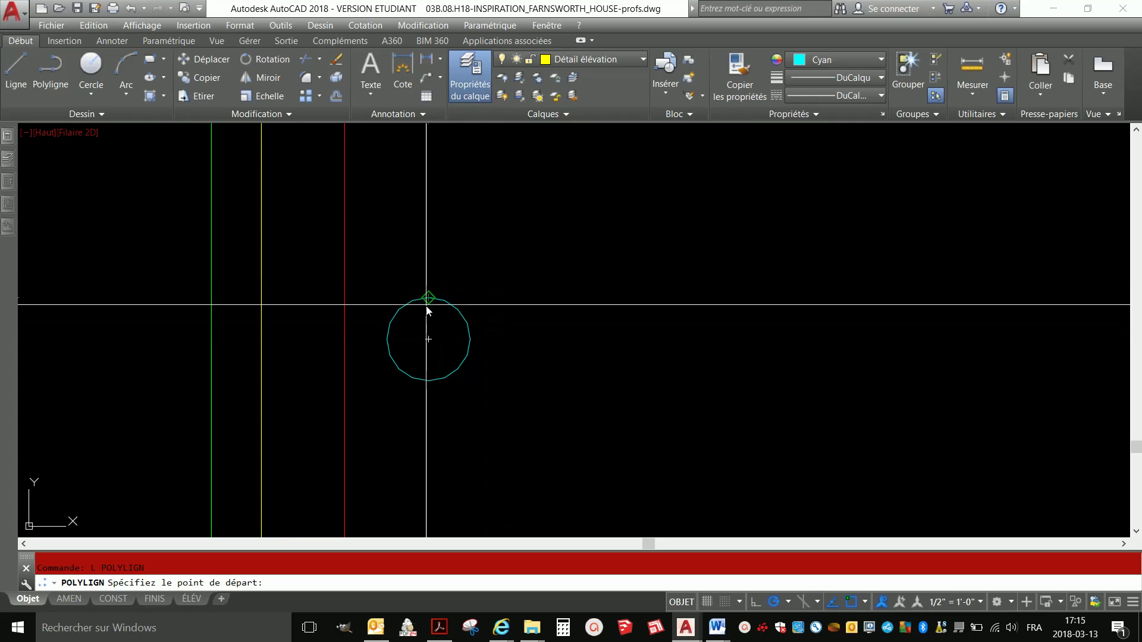
pyautogui.click(428, 339)
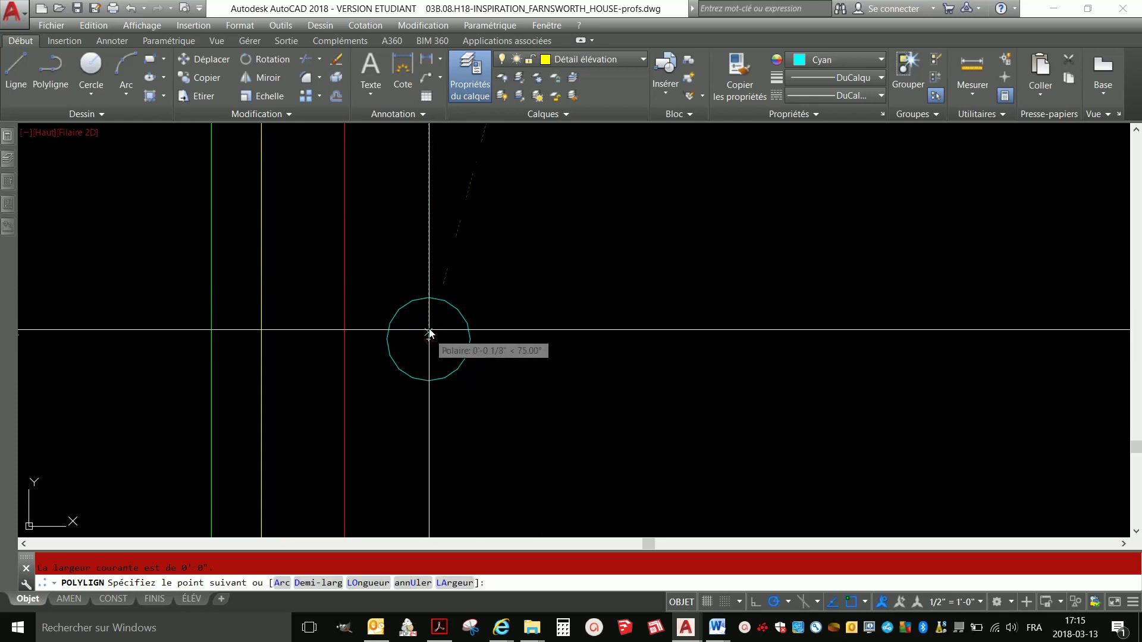
pyautogui.write('1')
pyautogui.press('Return')
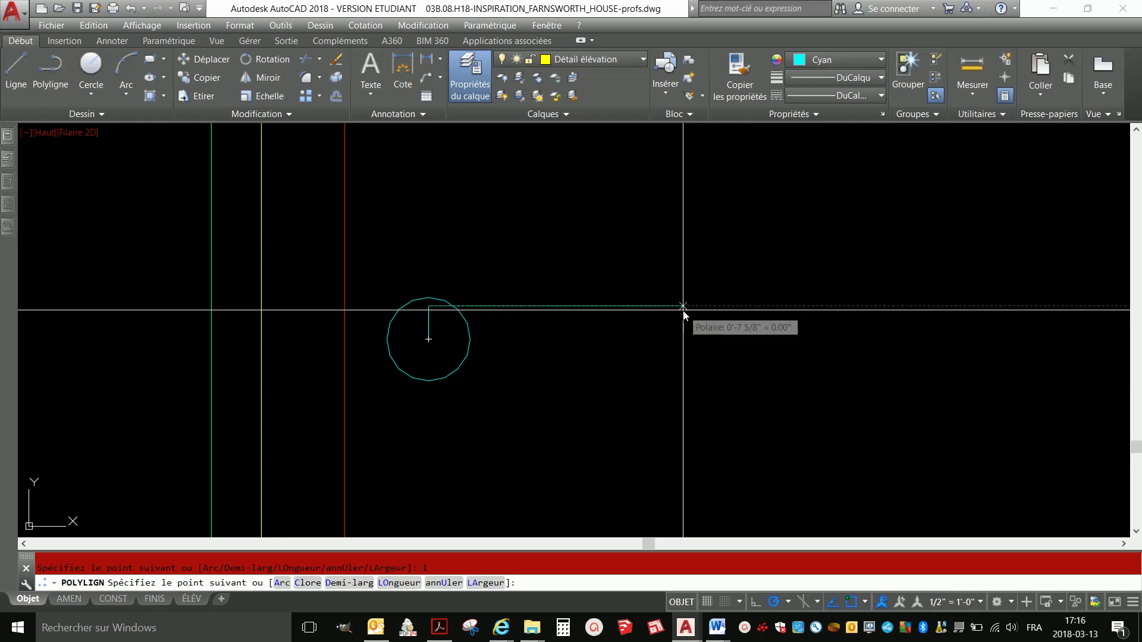
pyautogui.write('4')
pyautogui.press('Return')
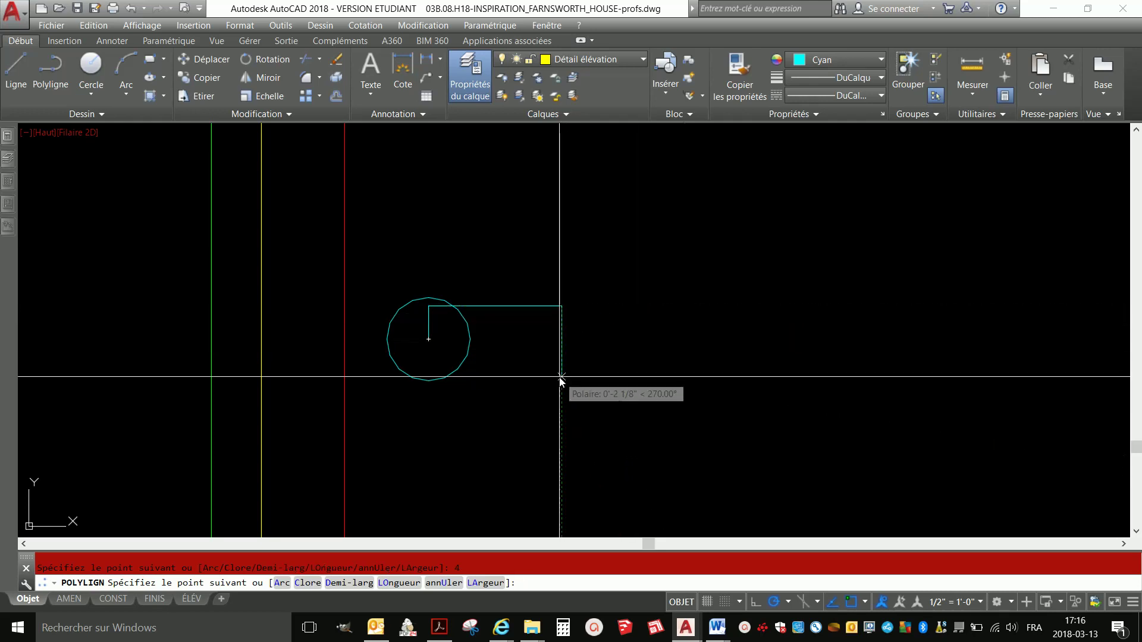
pyautogui.write('1')
pyautogui.press('Return')
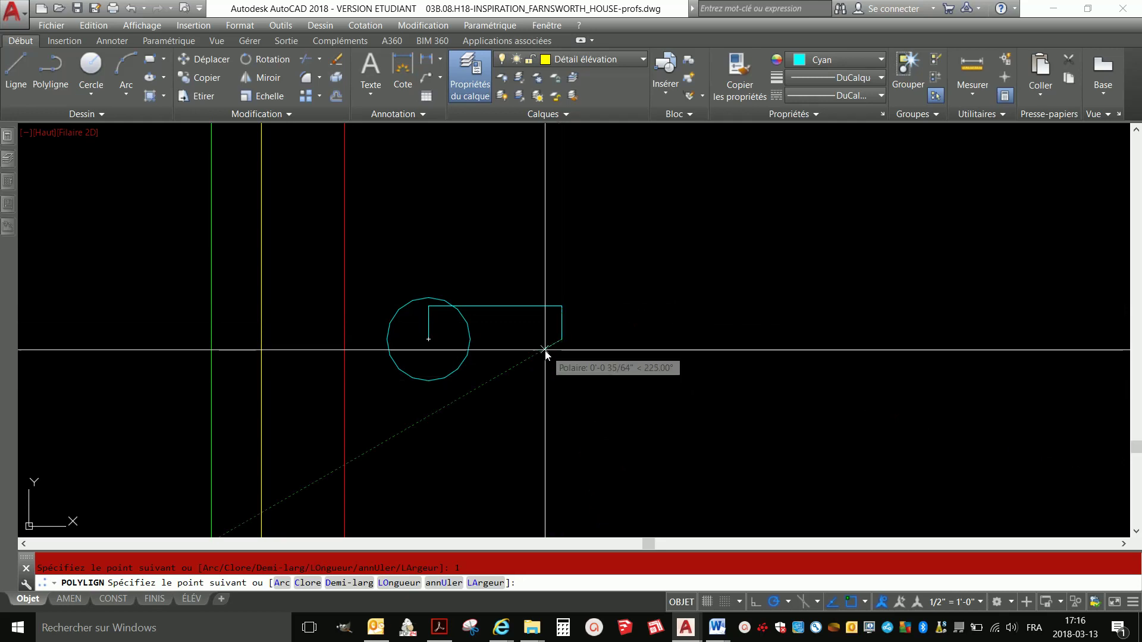
pyautogui.write('c')
pyautogui.press('Return')
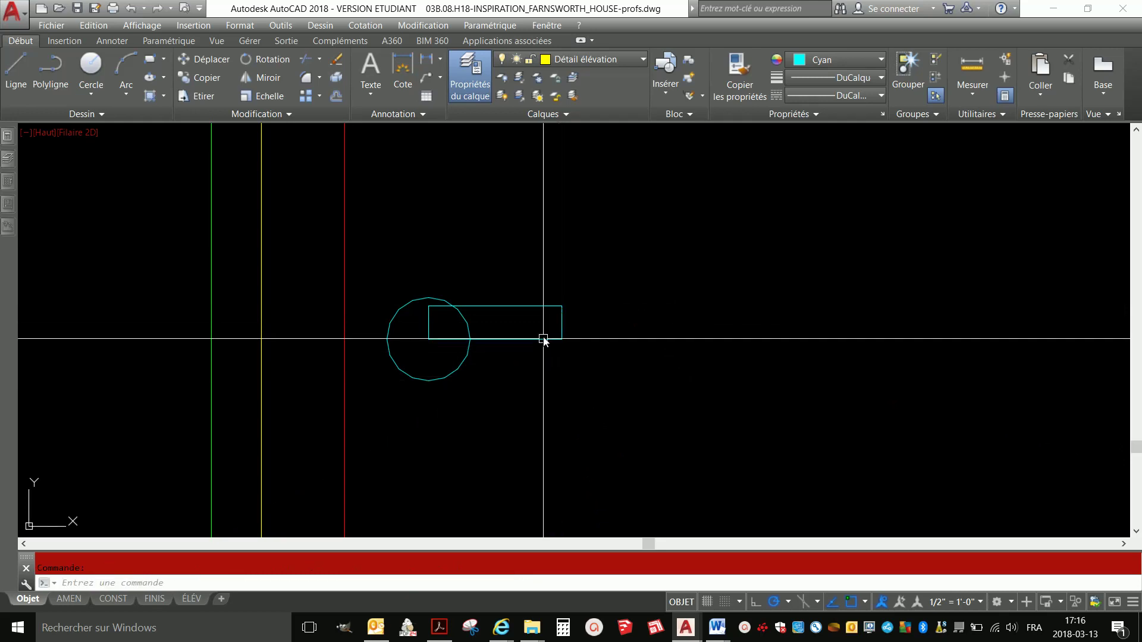
# - Move the rectangular handle from the midpoint of its left edge down to the circle's centre
pyautogui.click(553, 306)
pyautogui.write('m')
pyautogui.press('Return')
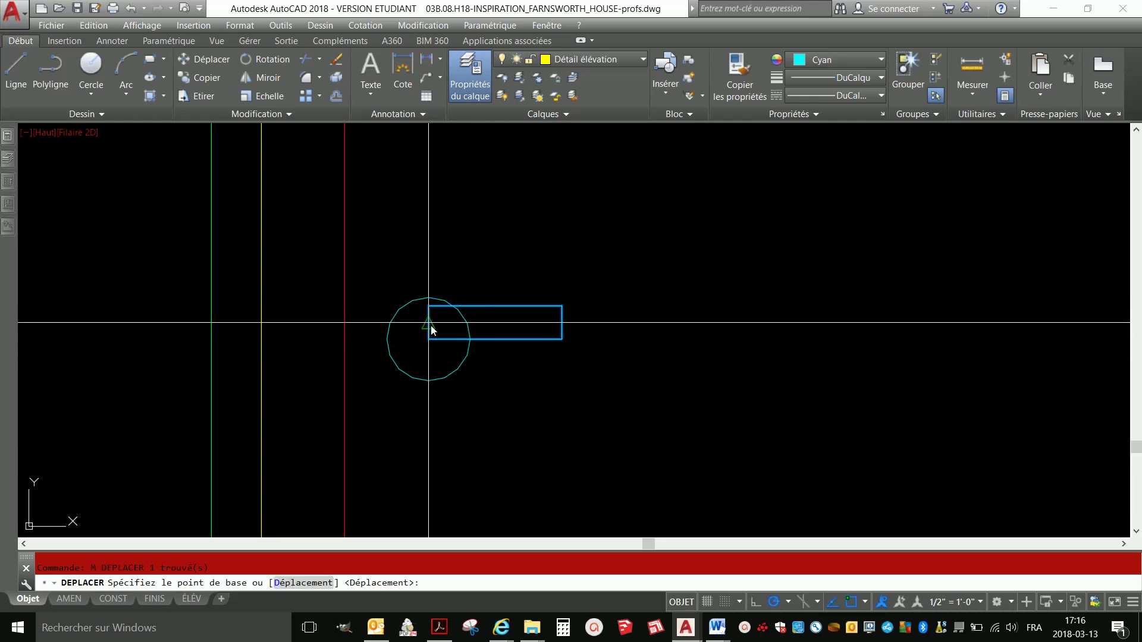
pyautogui.click(429, 327)
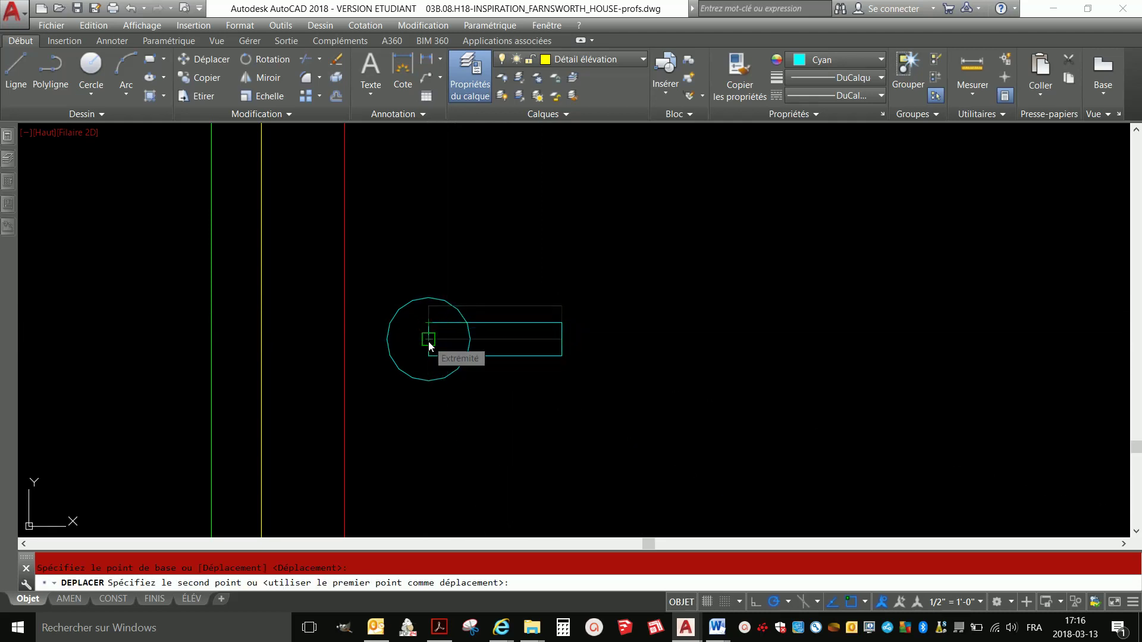
pyautogui.click(428, 338)
# - Taper the handle by stretching both corners of its right end 0.25 inch toward the horizontal centreline
pyautogui.click(540, 324)
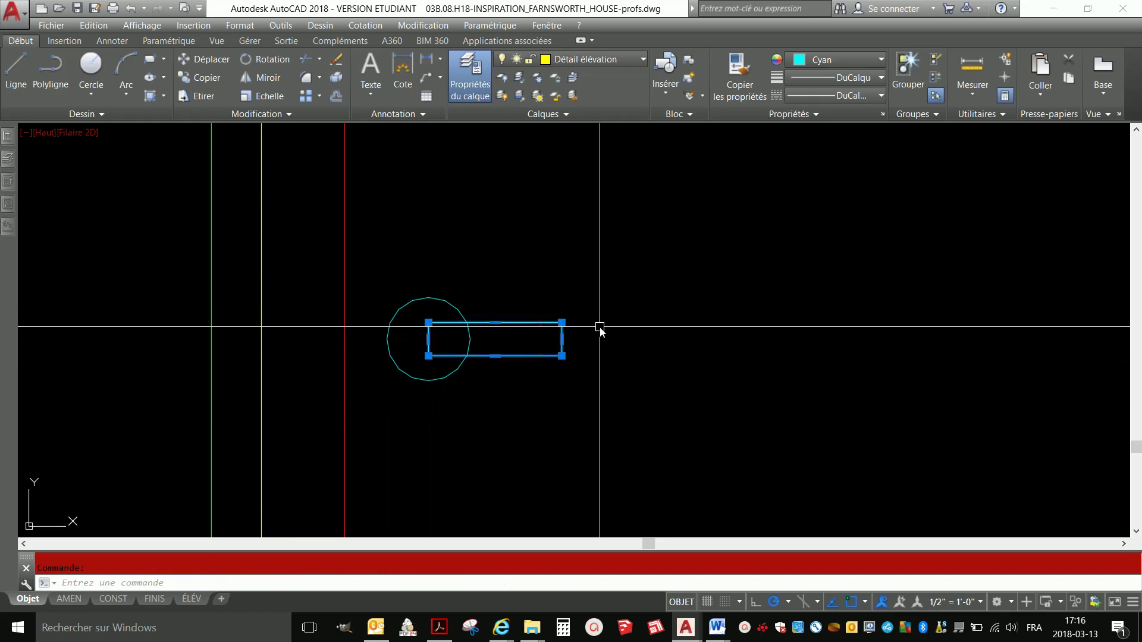
pyautogui.scroll(2, 544, 338)
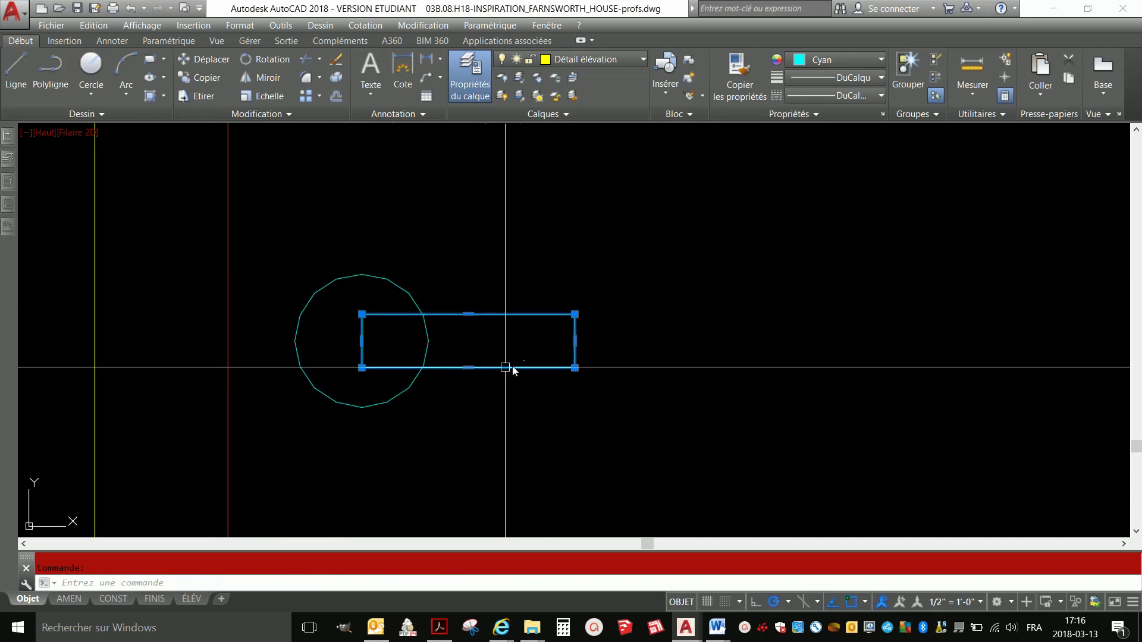
pyautogui.click(574, 314)
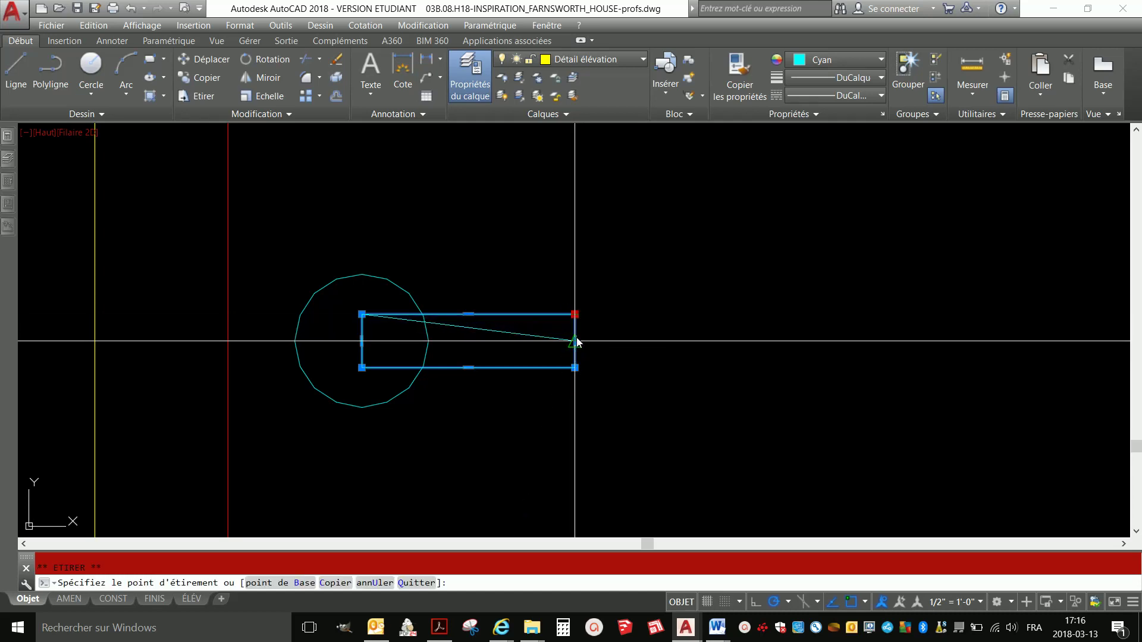
pyautogui.write('.25')
pyautogui.press('Return')
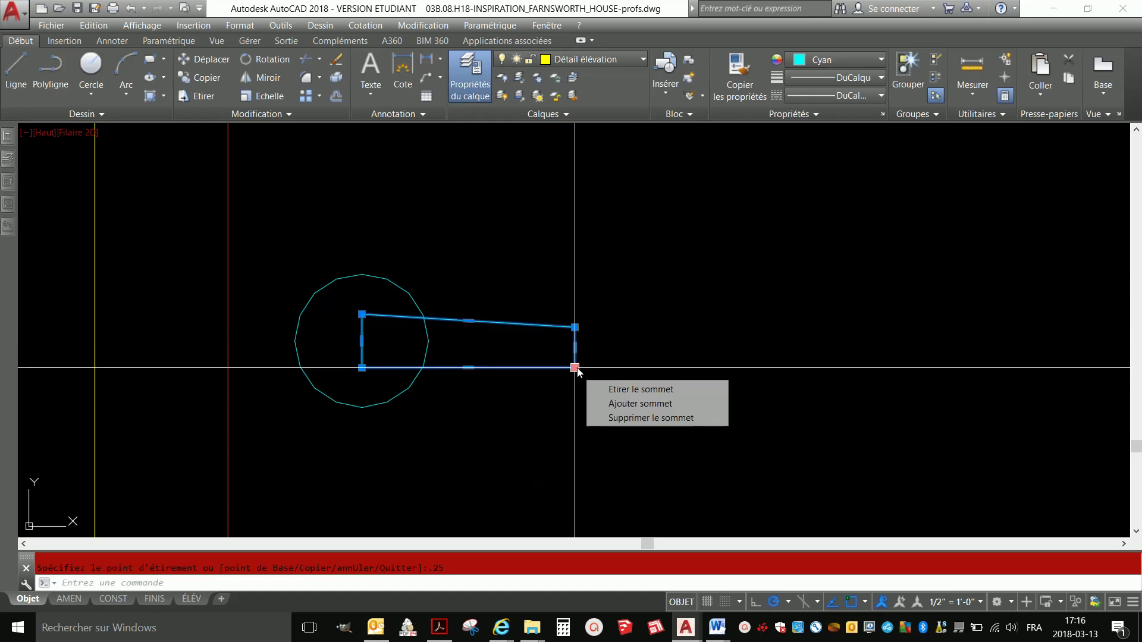
pyautogui.click(575, 368)
pyautogui.write('.25')
pyautogui.press('Return')
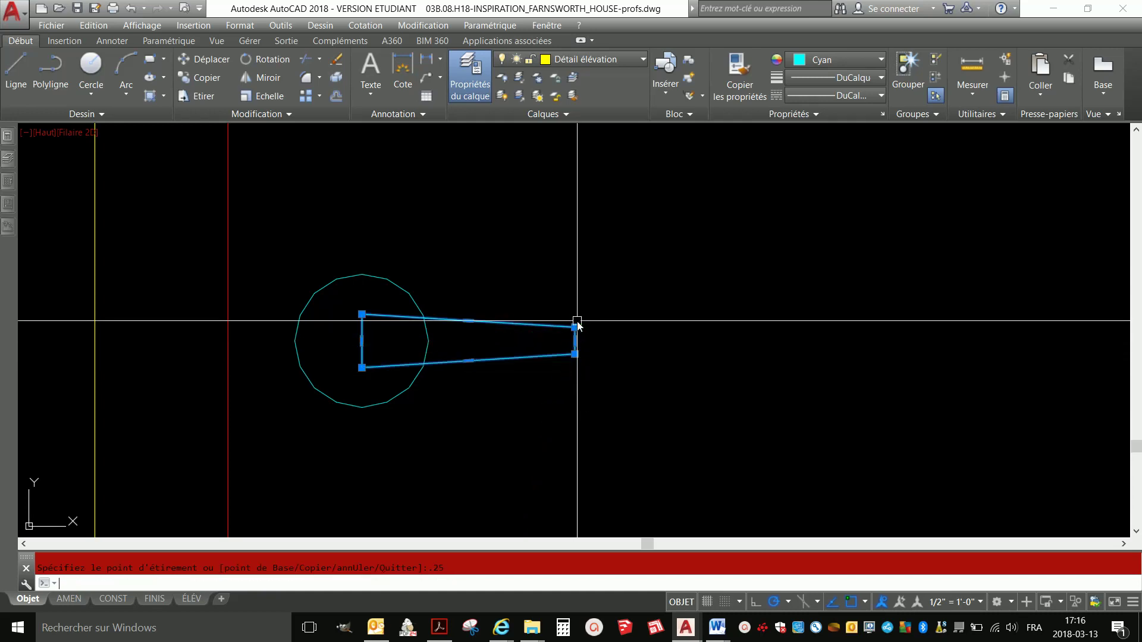
pyautogui.press('Escape')
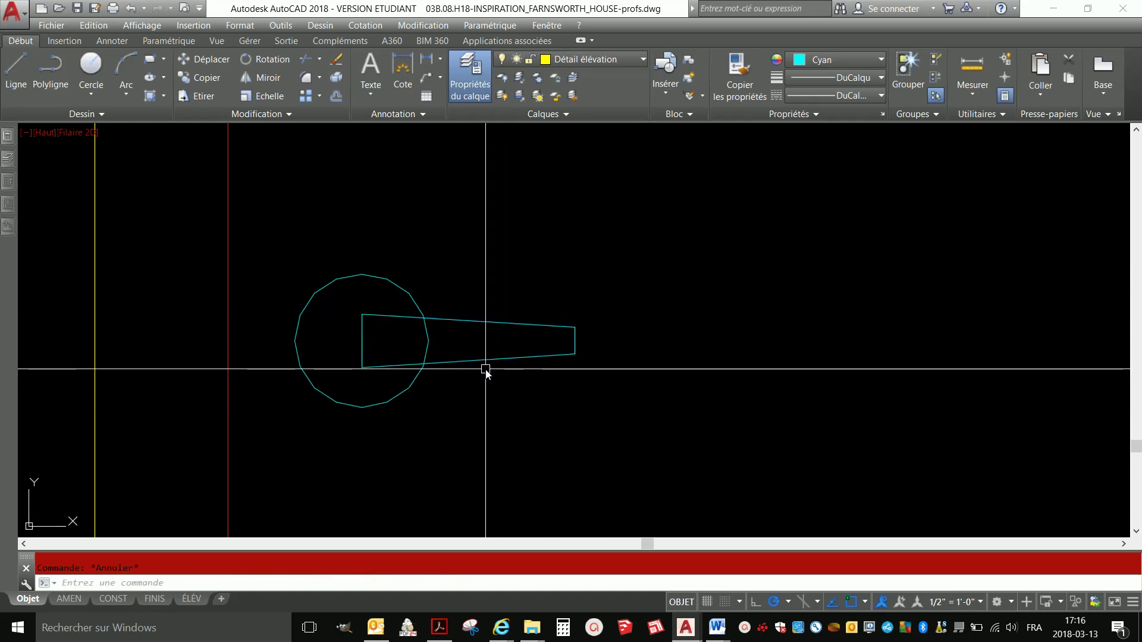
# - Trim away the part of the circle lying inside the handle, using the handle outline as cutting edge
pyautogui.write('AJ')
pyautogui.press('Return')
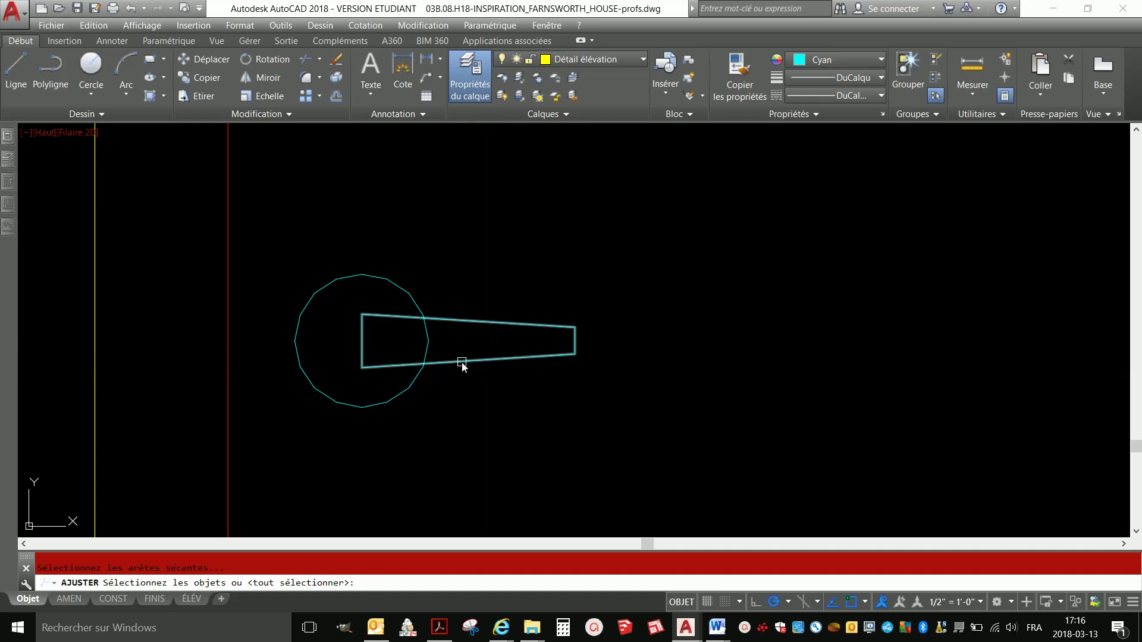
pyautogui.click(462, 364)
pyautogui.press('Return')
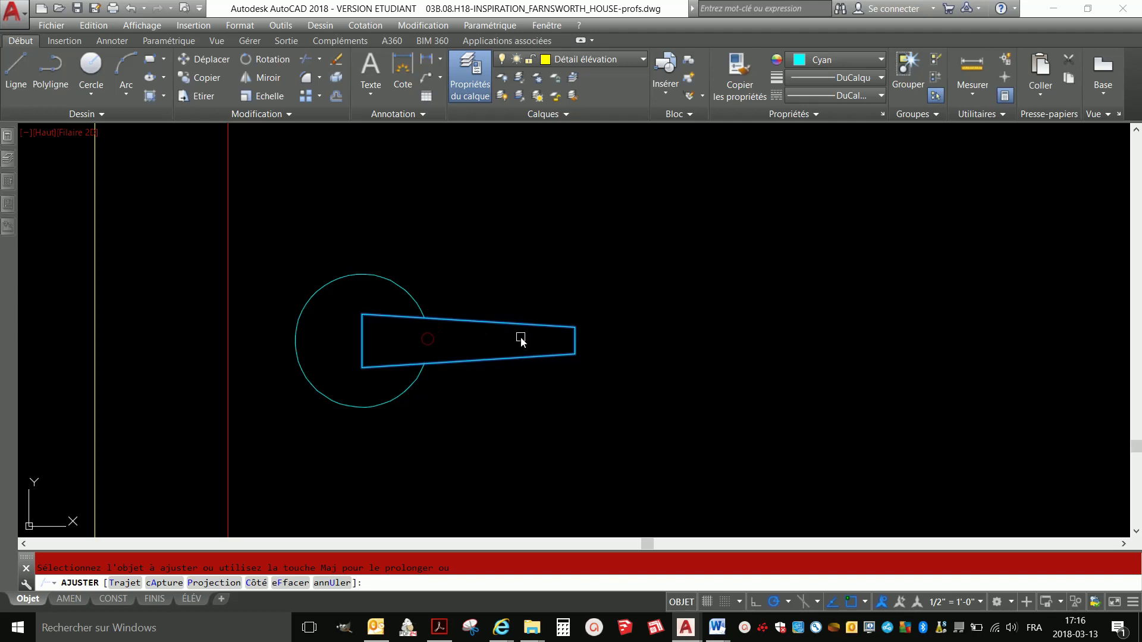
pyautogui.press('Escape')
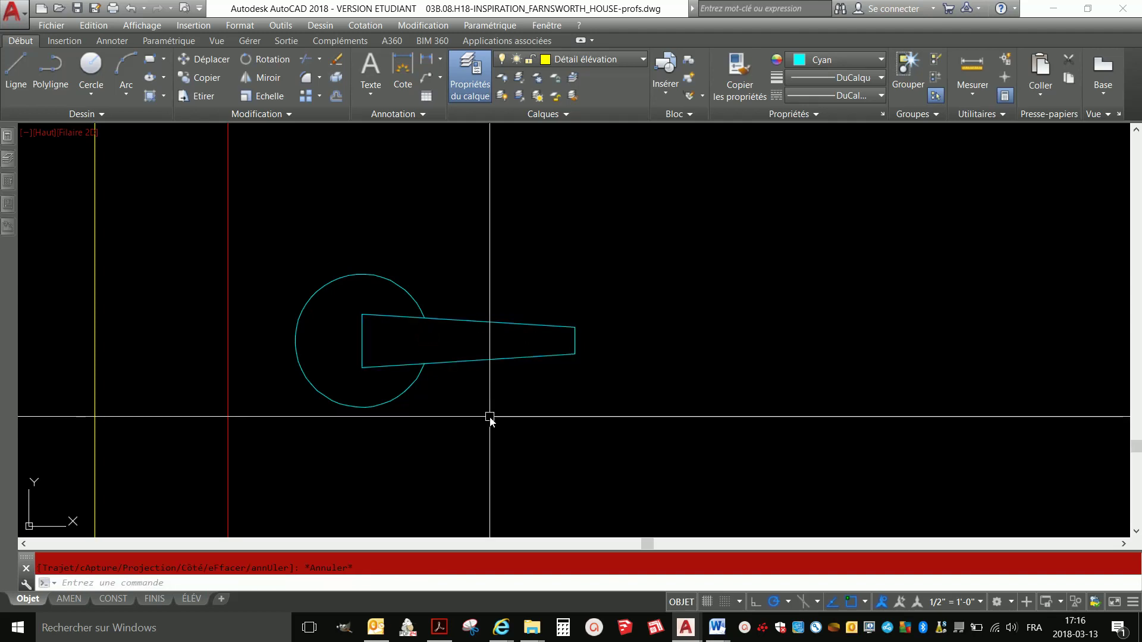
# - Fillet the two corners at the handle's narrow free end with a 0.25 inch radius
pyautogui.write('RD')
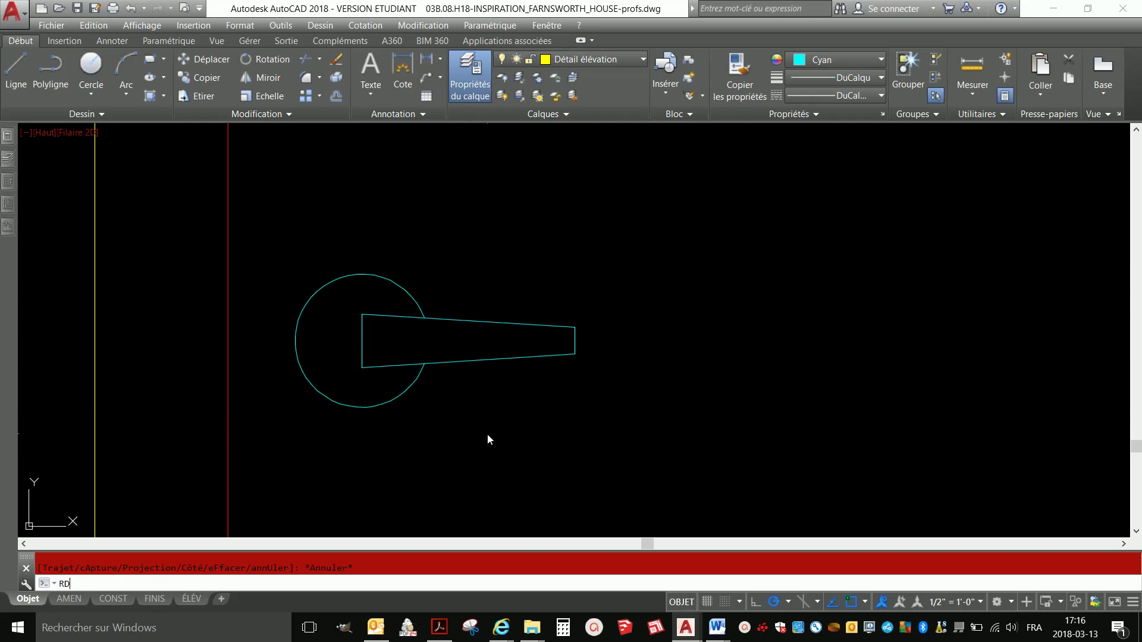
pyautogui.press('Return')
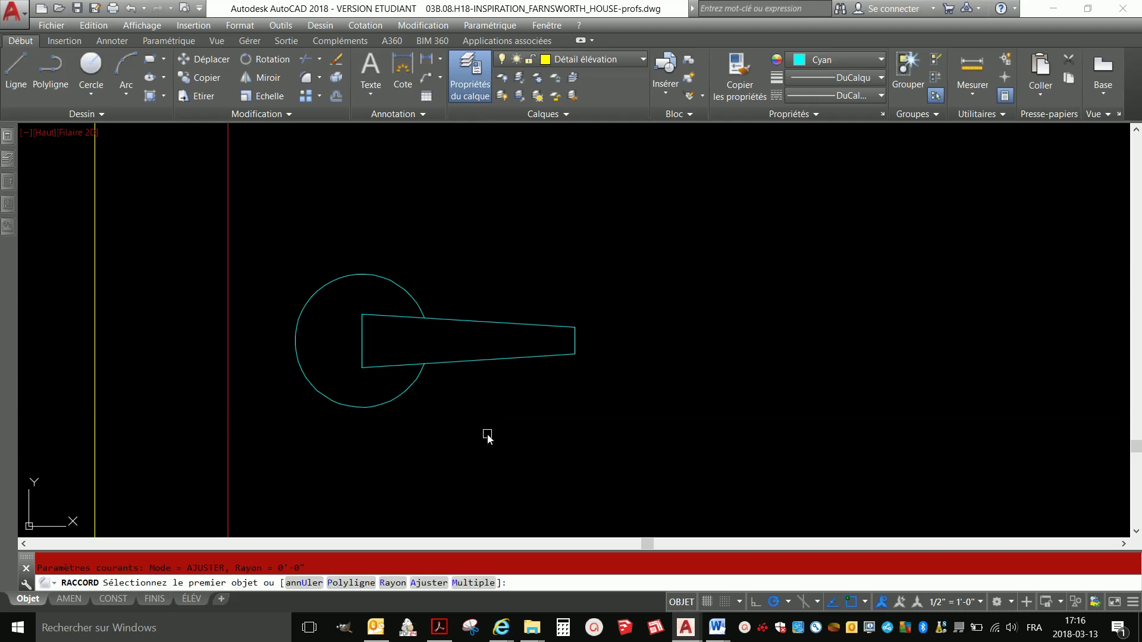
pyautogui.click(391, 583)
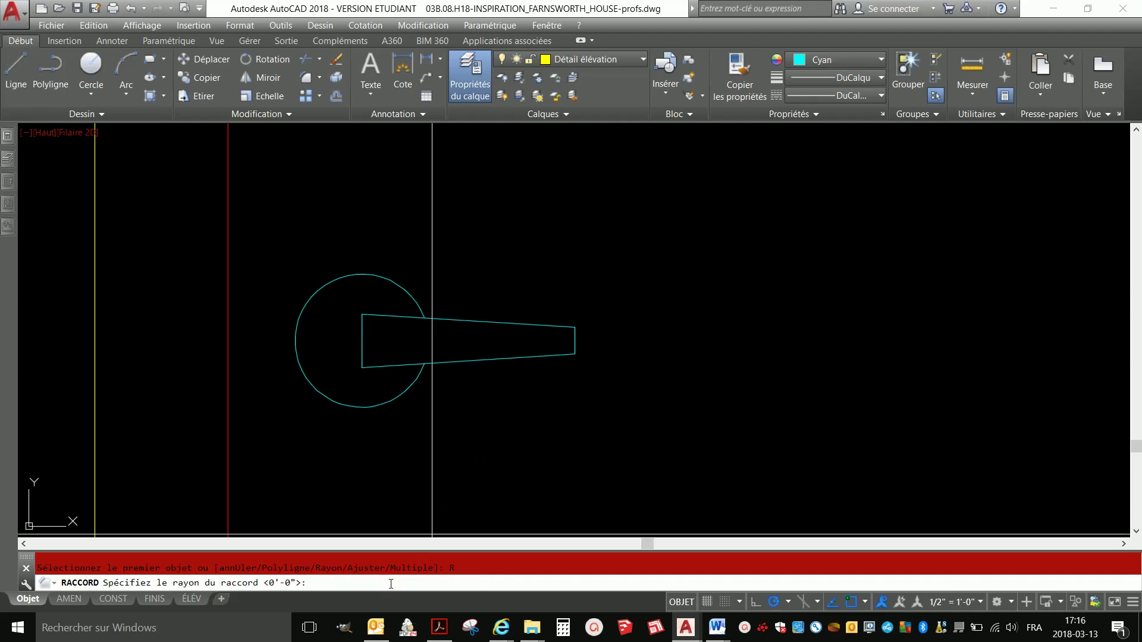
pyautogui.write('.25')
pyautogui.press('Return')
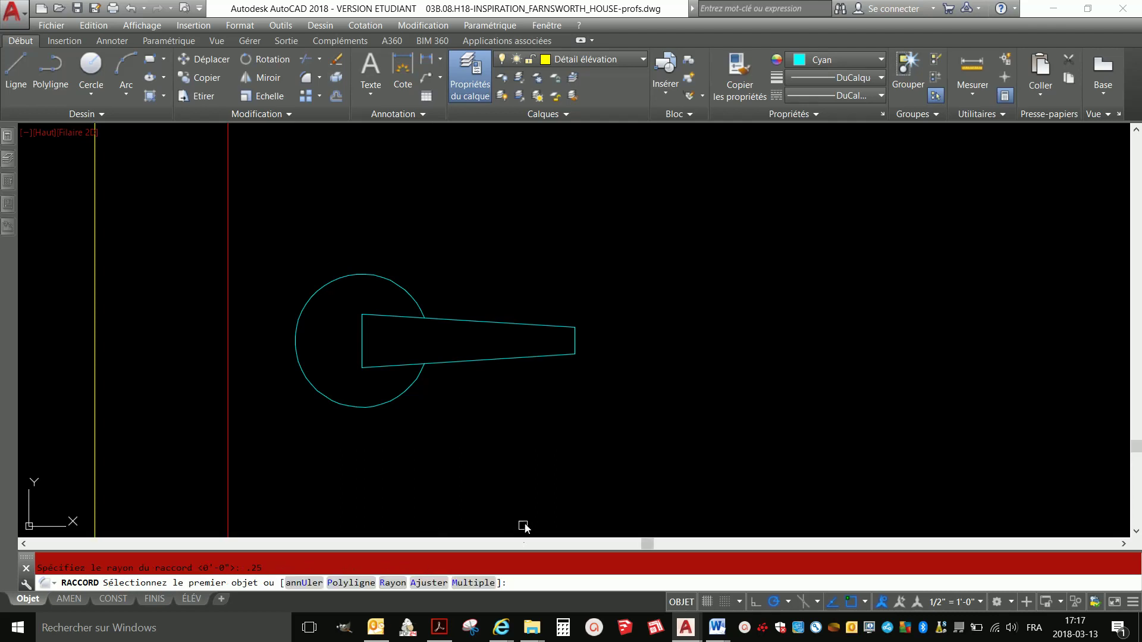
pyautogui.click(547, 326)
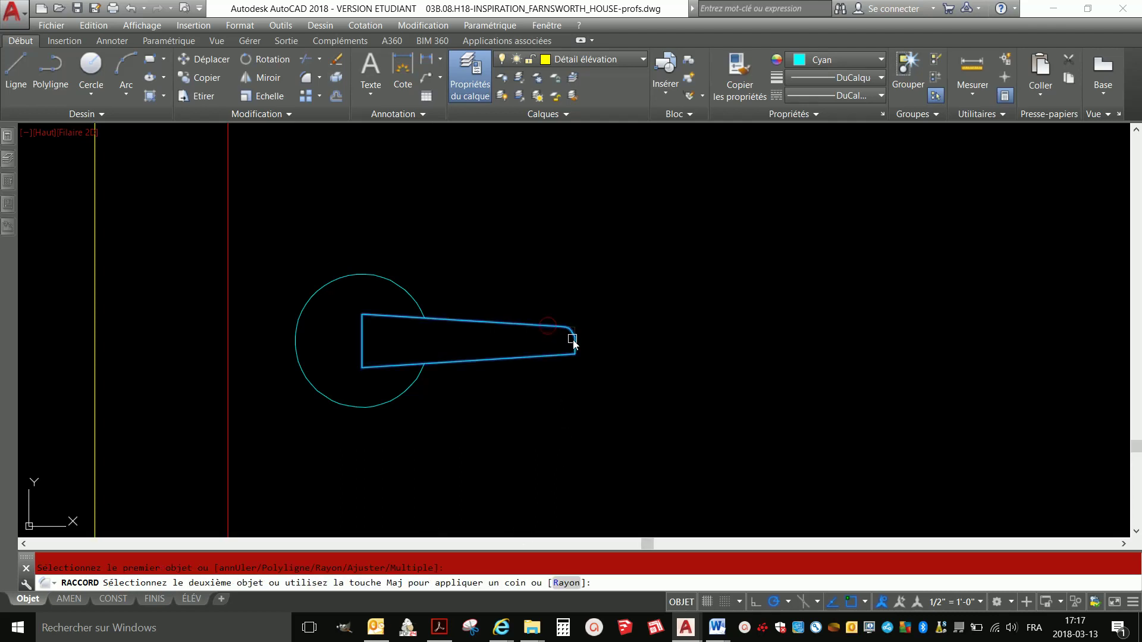
pyautogui.click(575, 340)
pyautogui.press('Return')
pyautogui.click(574, 345)
pyautogui.click(553, 357)
# - Fillet the two corners at the handle's wide end, inside the circle, with the same radius
pyautogui.press('Return')
pyautogui.click(375, 367)
pyautogui.click(362, 348)
pyautogui.press('Return')
pyautogui.click(363, 337)
pyautogui.click(383, 315)
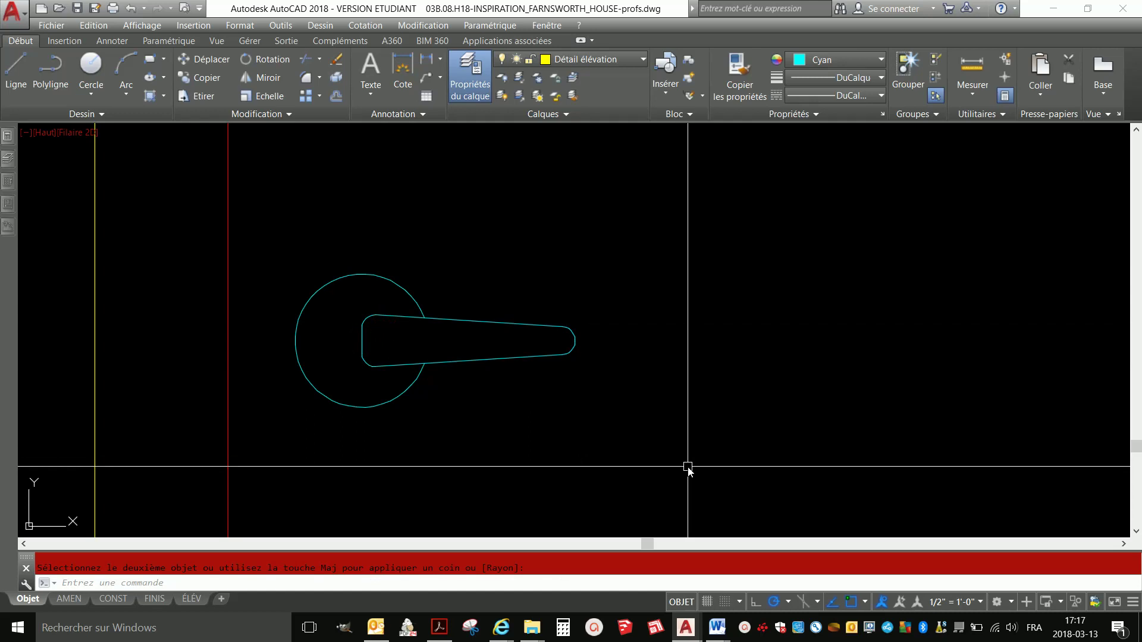
# - Set the current object colour to index colour 8
pyautogui.scroll(-8, 687, 468)
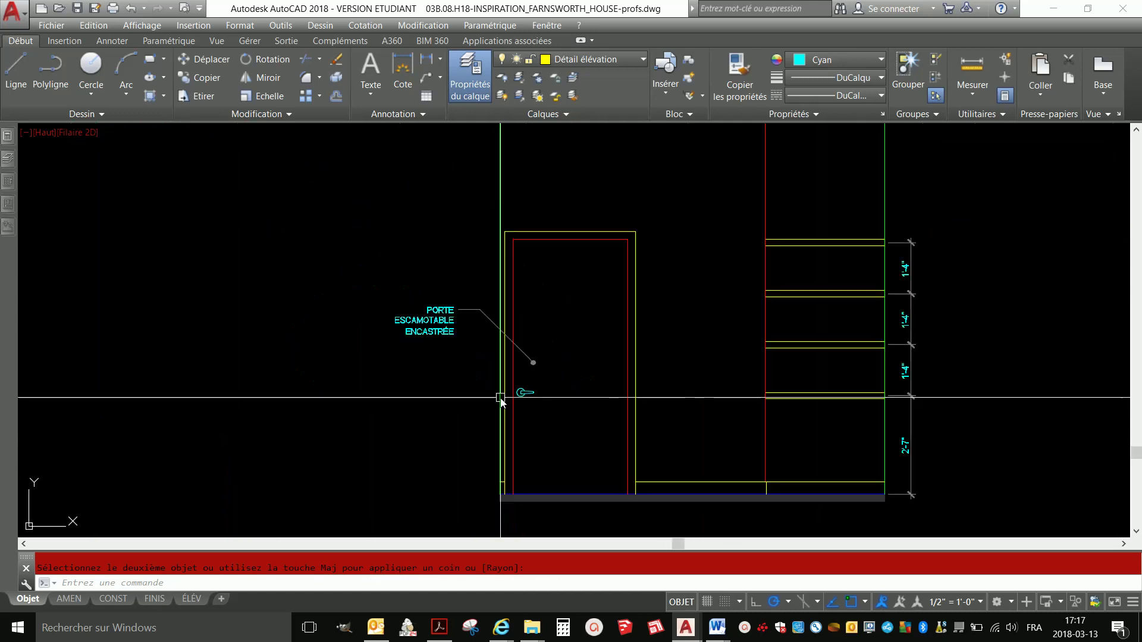
pyautogui.scroll(-4, 591, 416)
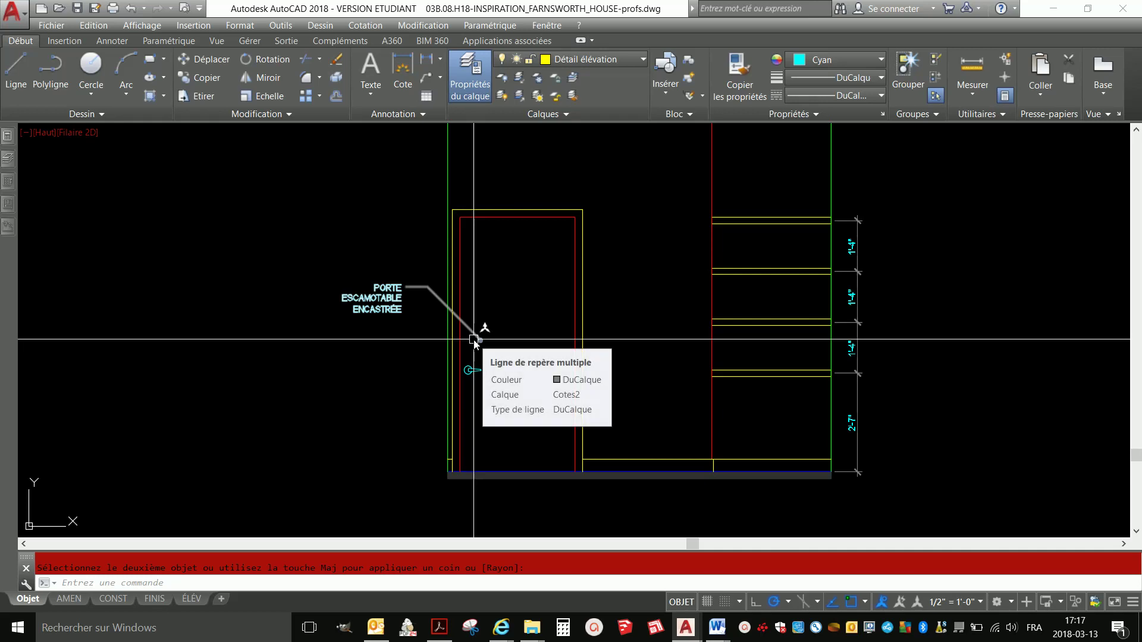
pyautogui.scroll(2, 513, 339)
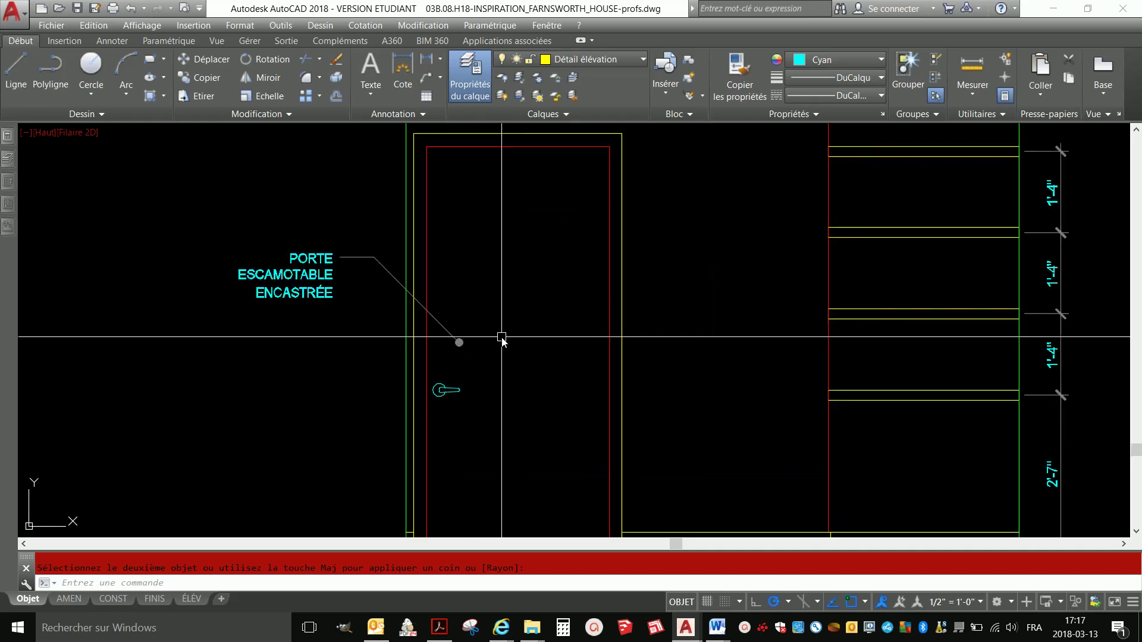
pyautogui.scroll(-2, 503, 338)
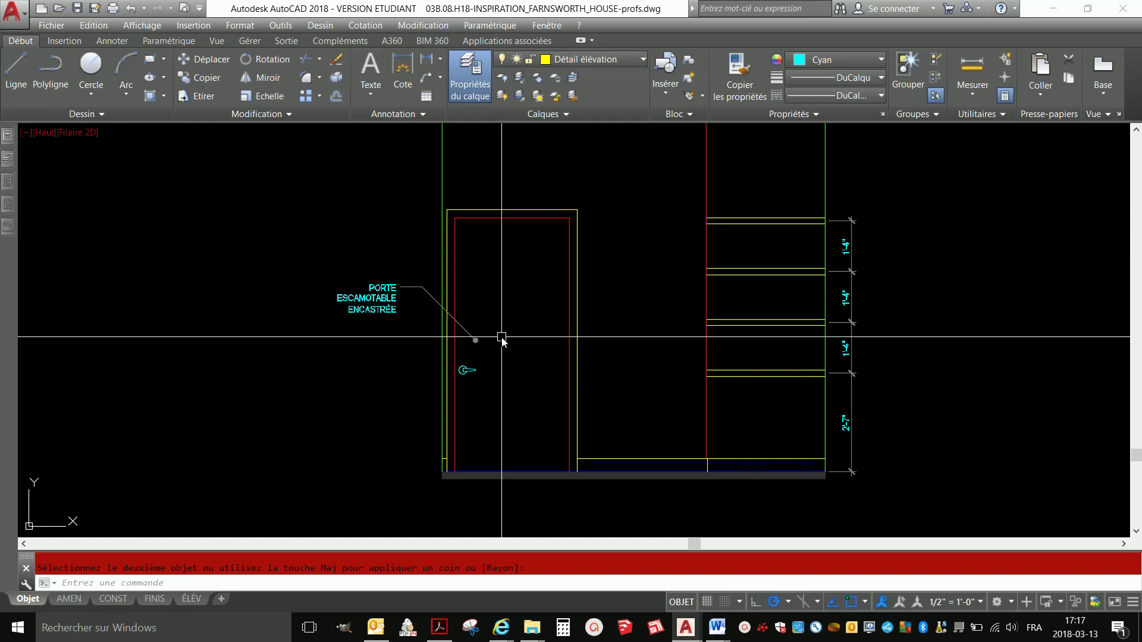
pyautogui.click(823, 58)
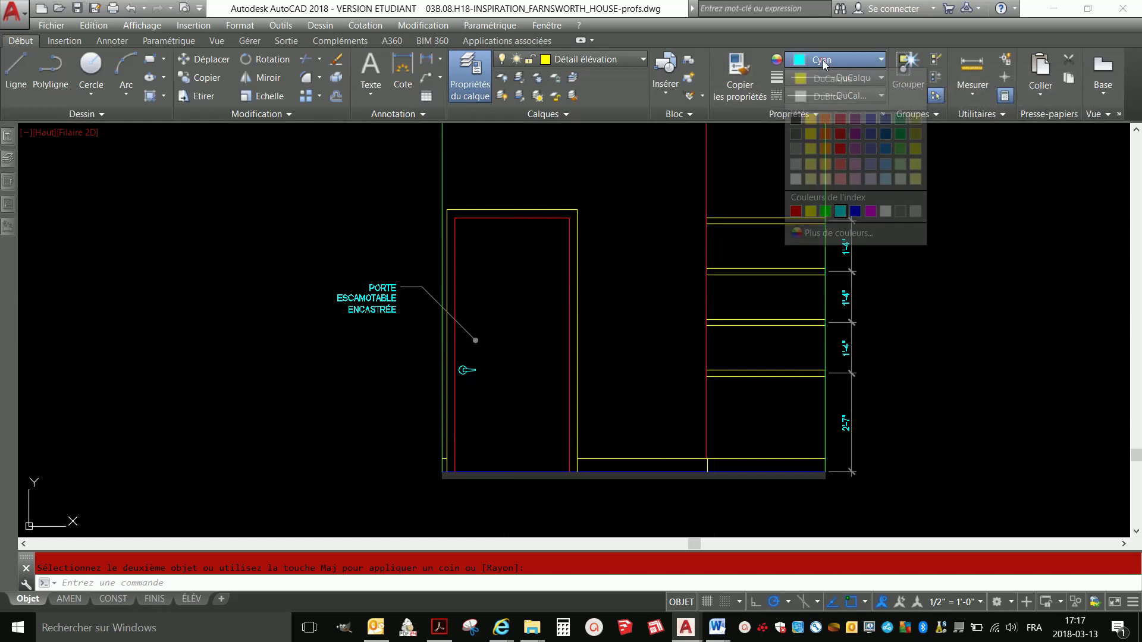
pyautogui.click(898, 215)
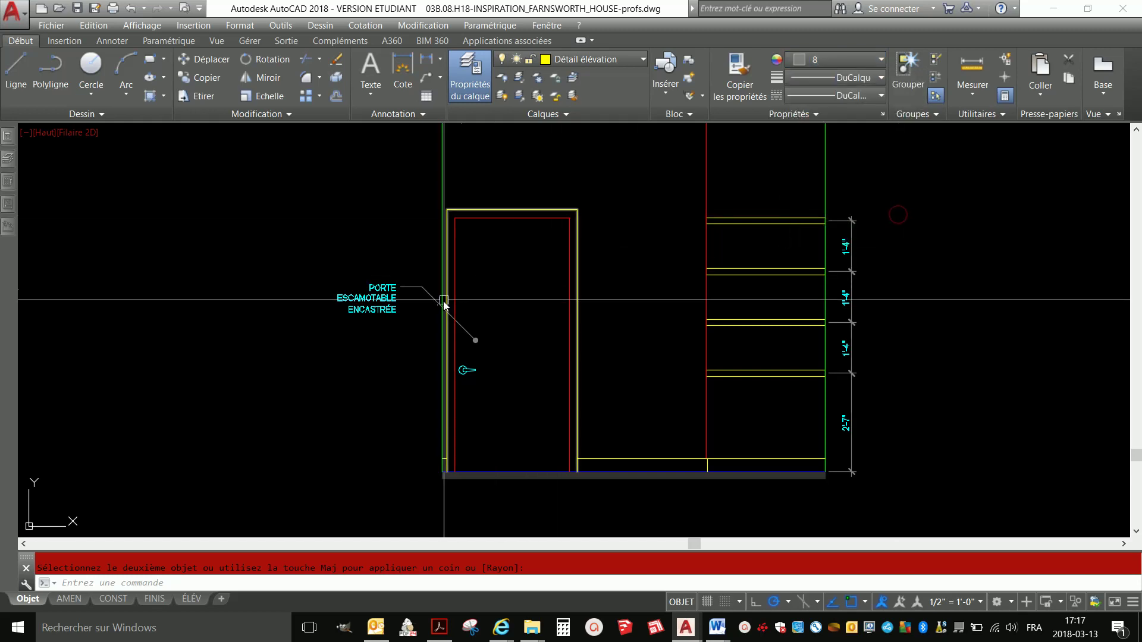
# - Draw a polyline on the door panel above the handle, 9 inches to the right, ending in a 2 inch barb at 135°
pyautogui.scroll(2, 505, 307)
pyautogui.scroll(2, 496, 413)
pyautogui.scroll(-2, 505, 263)
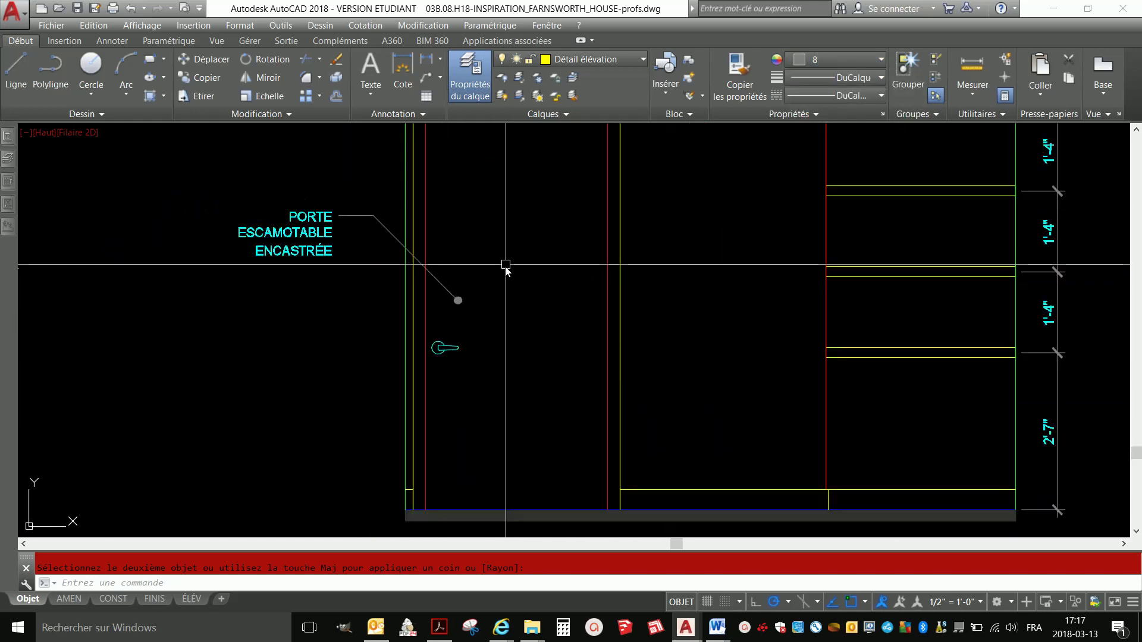
pyautogui.scroll(2, 511, 300)
pyautogui.press('Escape')
pyautogui.write('l')
pyautogui.press('Return')
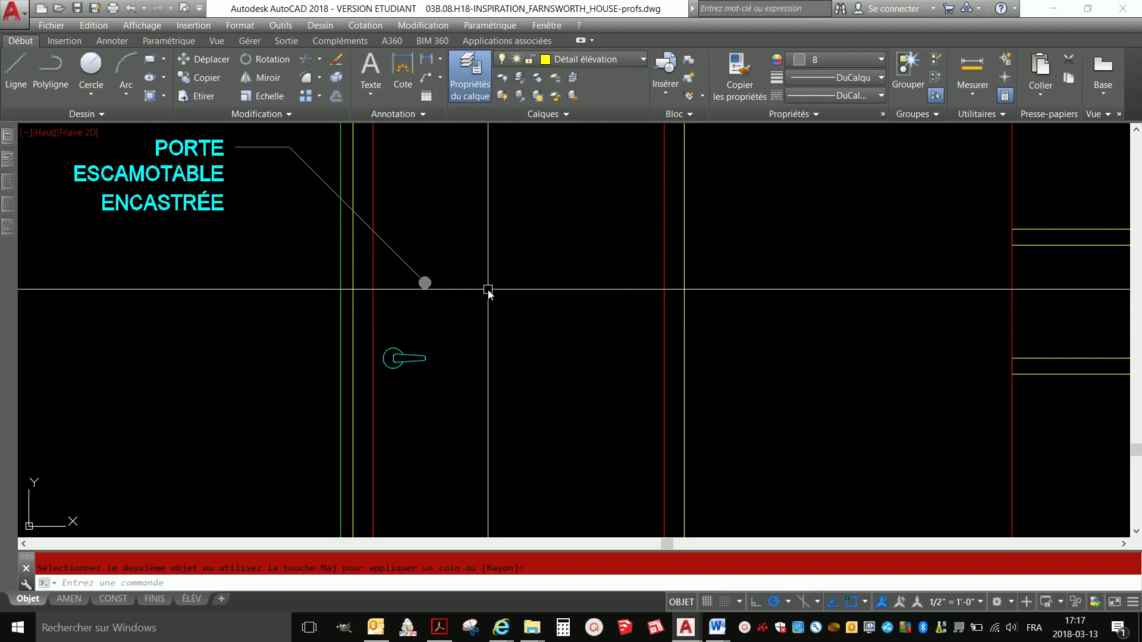
pyautogui.click(475, 285)
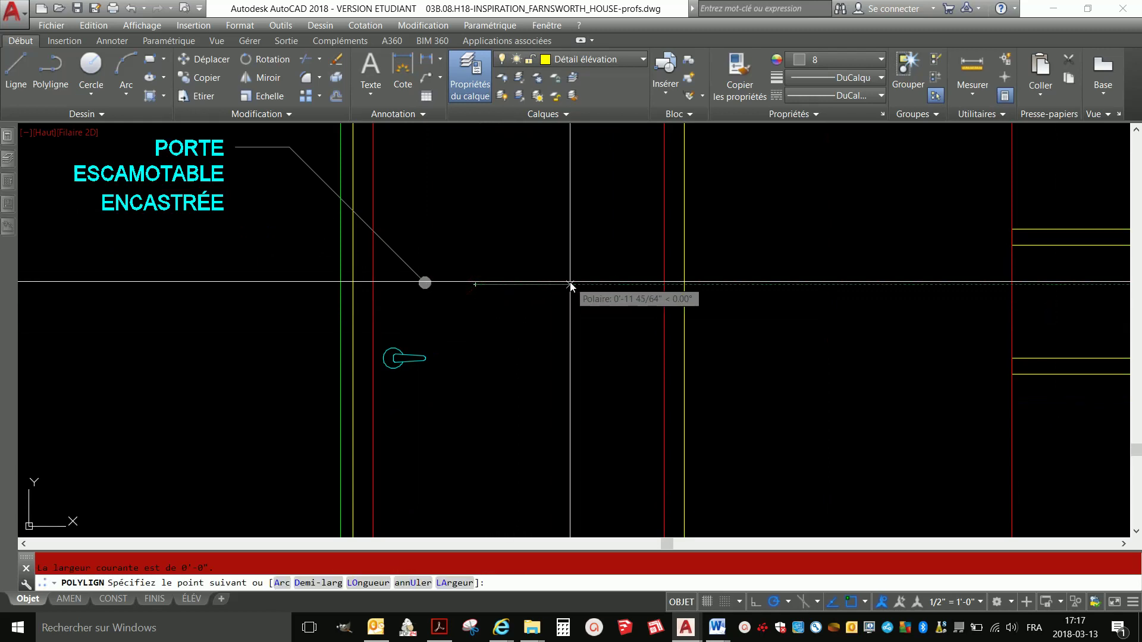
pyautogui.press('Return')
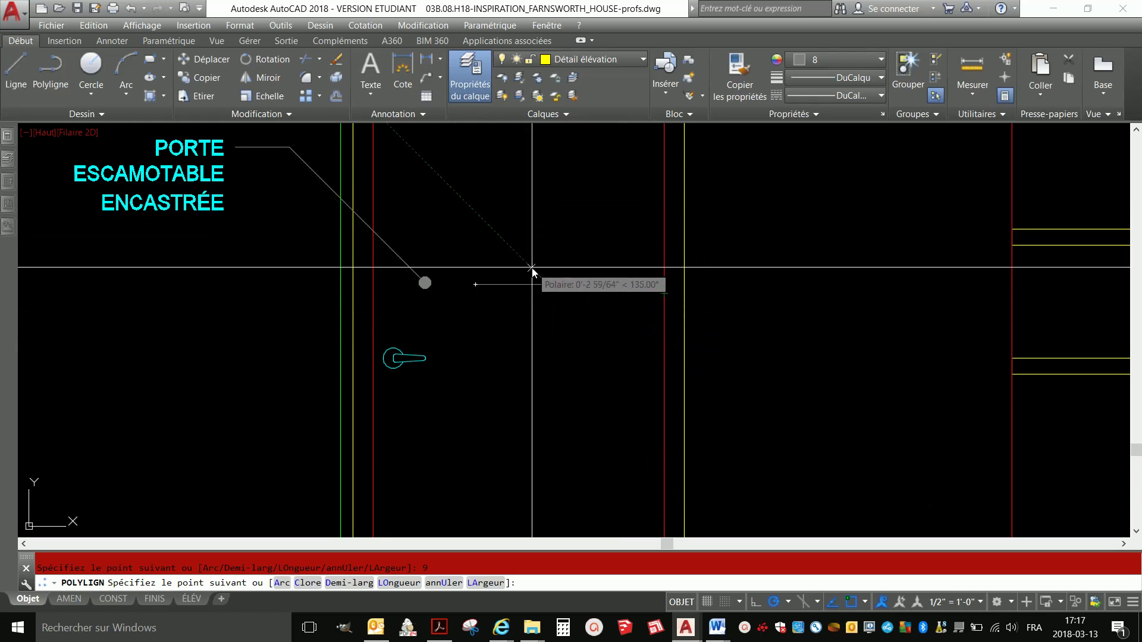
pyautogui.write('2')
pyautogui.press('Return')
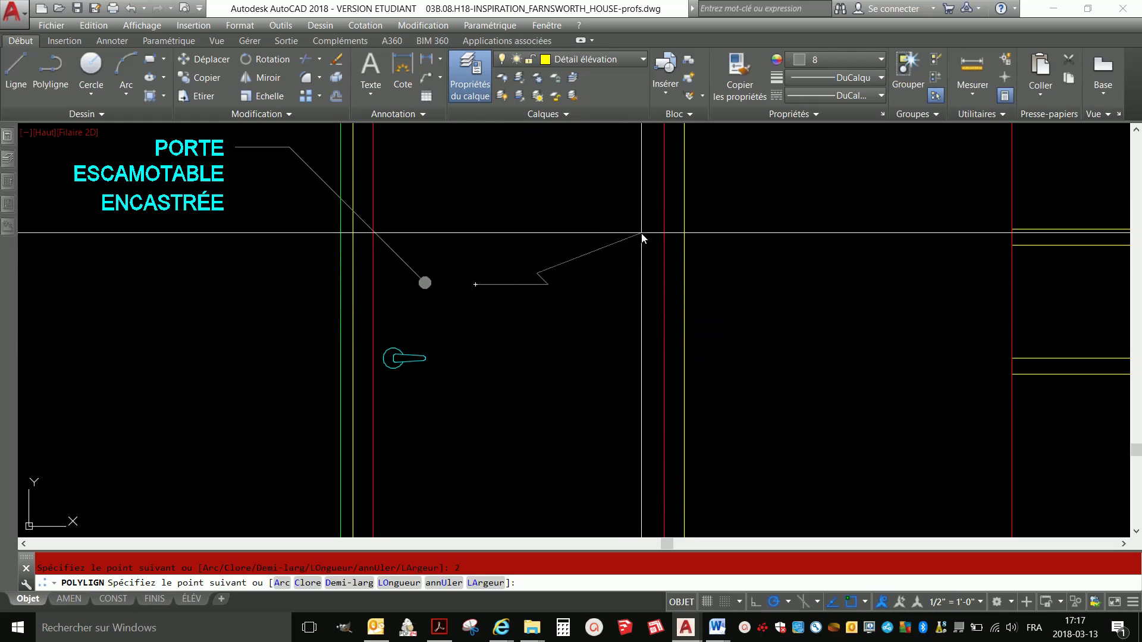
pyautogui.press('Return')
# - Draw a 2 inch polyline barb at 315° from the left end of the horizontal arrow line
pyautogui.press('Return')
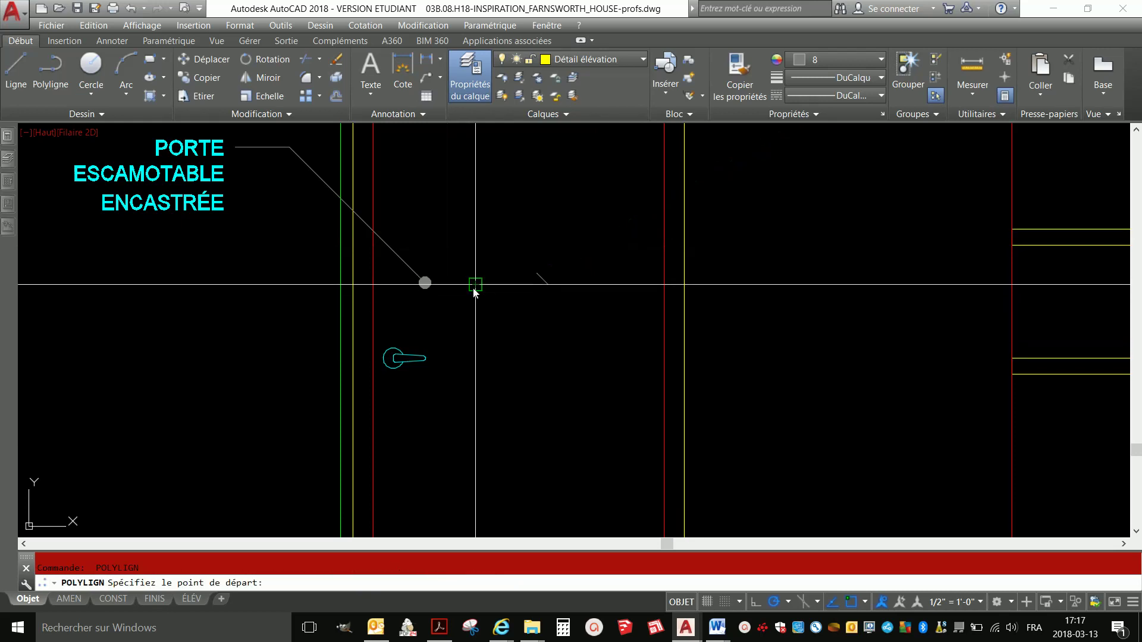
pyautogui.click(474, 287)
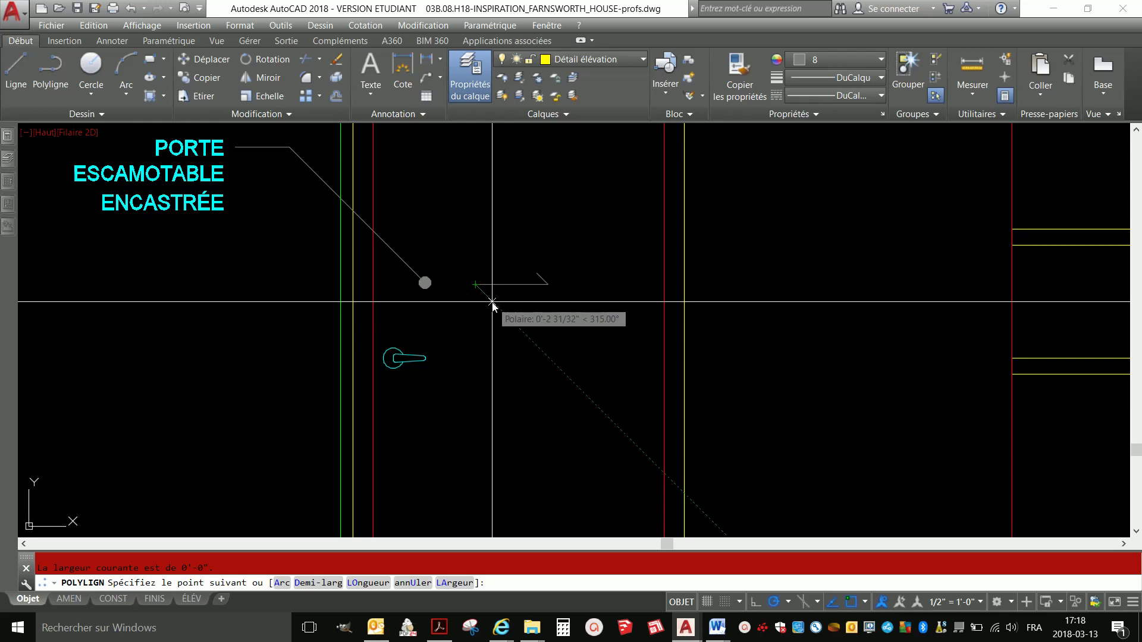
pyautogui.click(492, 305)
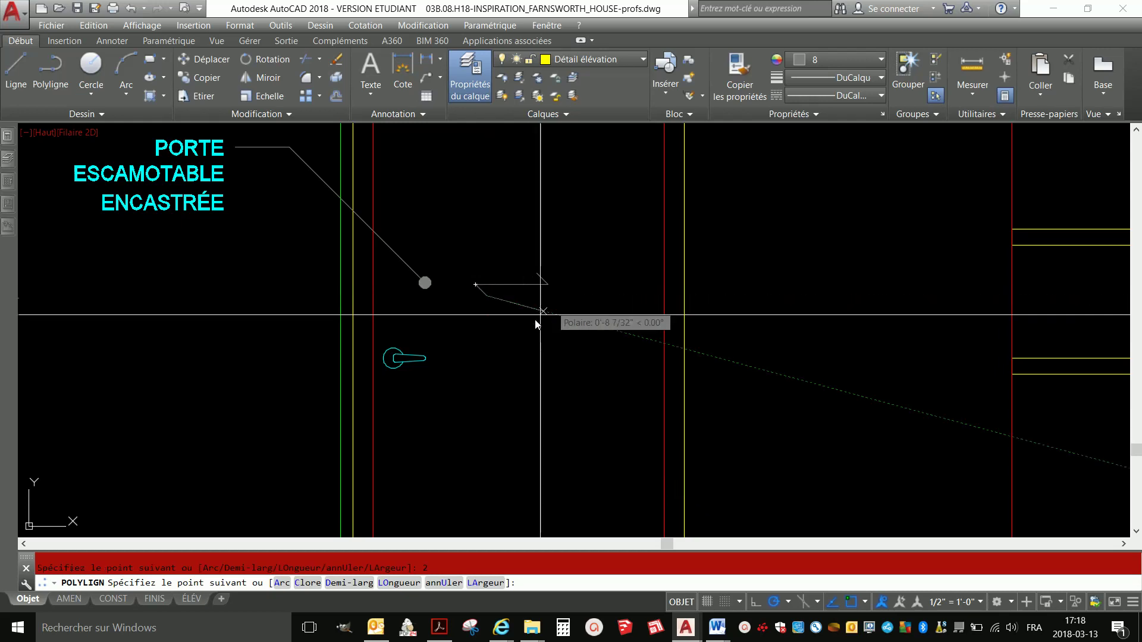
pyautogui.press('Escape')
# - Join the lower left barb to the arrow polyline with PEDIT to form one double-ended sliding arrow
pyautogui.click(513, 284)
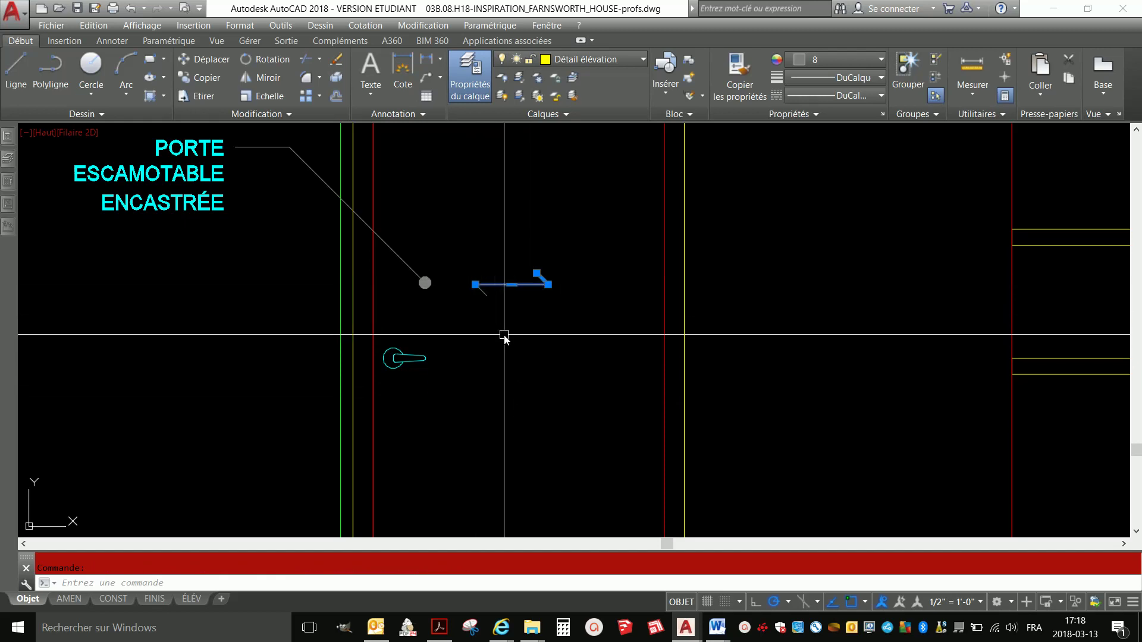
pyautogui.write('pe')
pyautogui.press('Return')
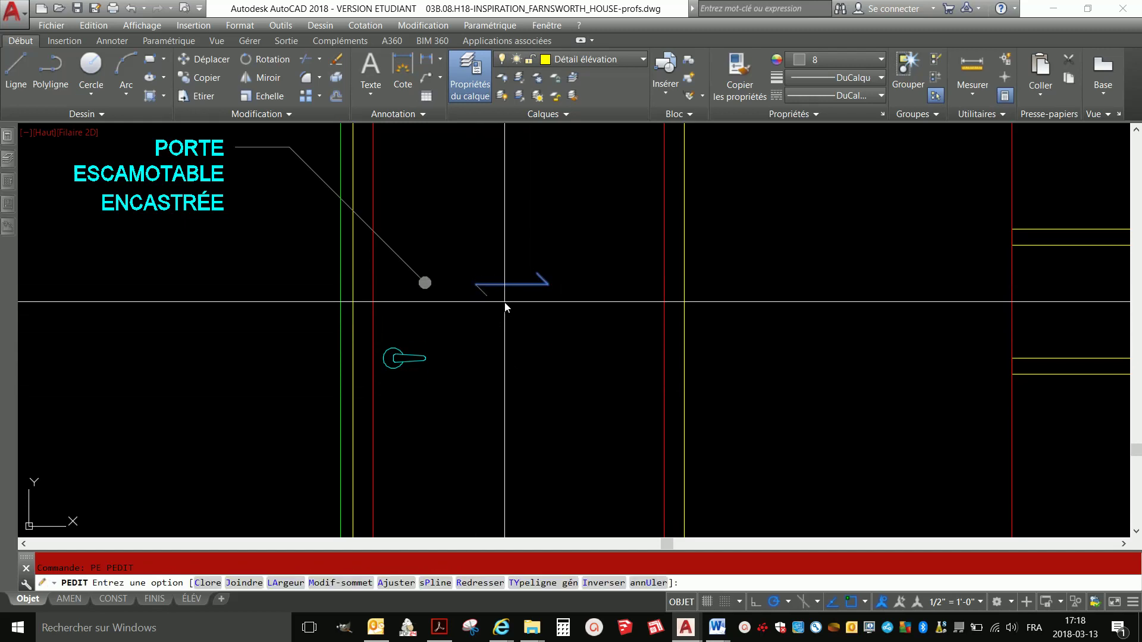
pyautogui.write('j')
pyautogui.press('Return')
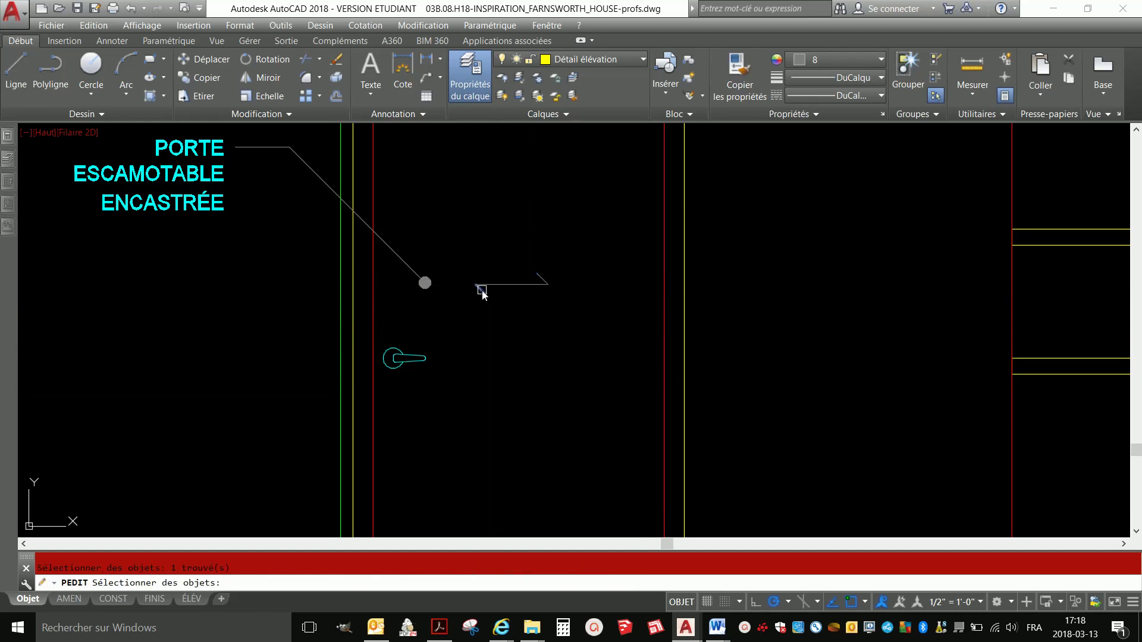
pyautogui.click(482, 291)
pyautogui.press('Return')
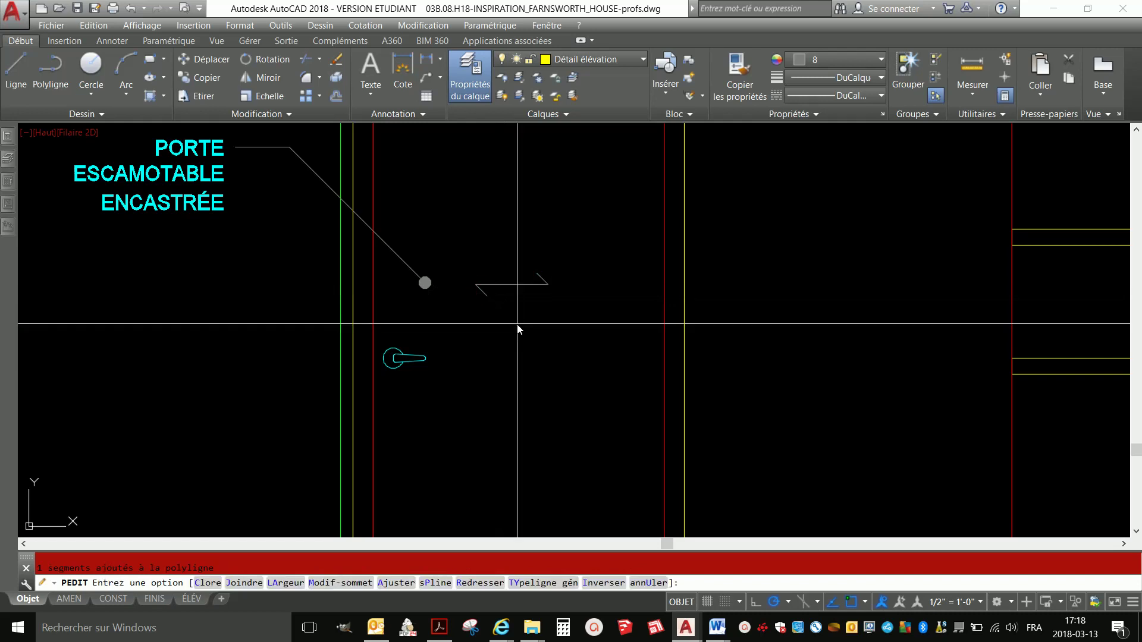
# - Finish the polyline edit and check that the sliding arrow selects as one object
pyautogui.press('Return')
pyautogui.click(519, 283)
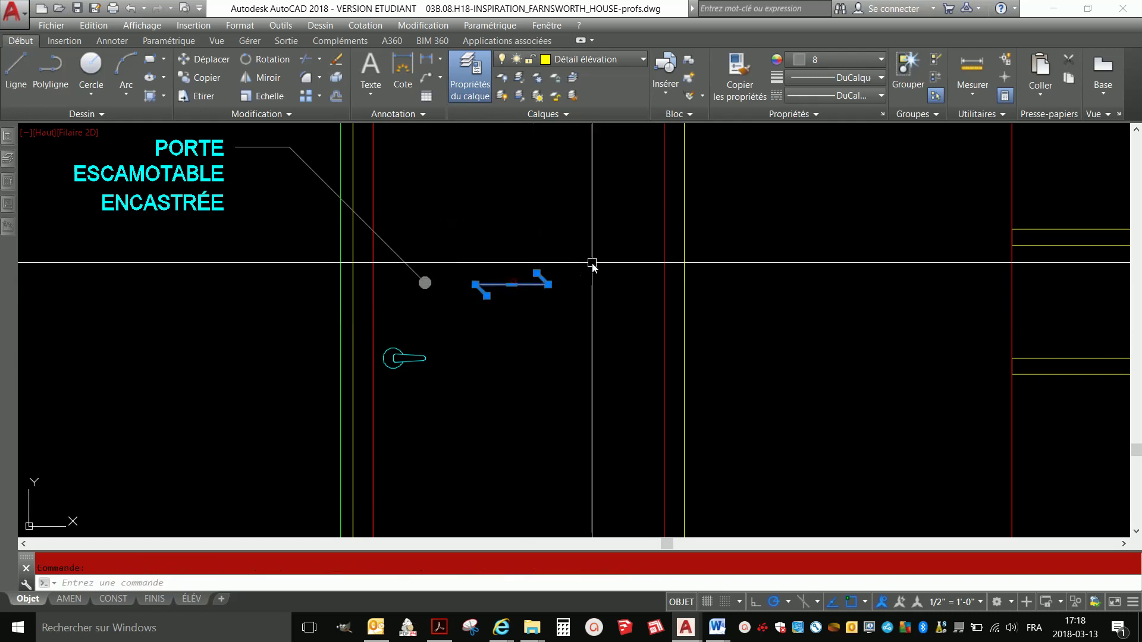
pyautogui.scroll(-6, 592, 262)
pyautogui.press('Escape')
pyautogui.scroll(2, 612, 321)
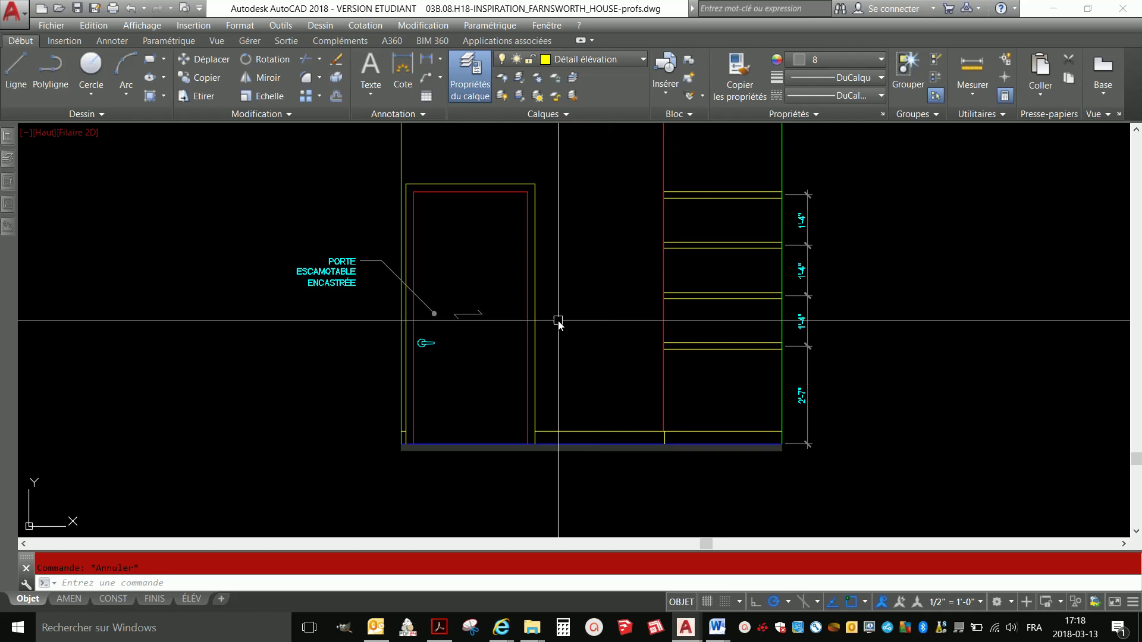
# - Insert the "Titre Élévation 2 infos" symbol below the elevation, aligned with the wall's left edge
pyautogui.scroll(-2, 557, 321)
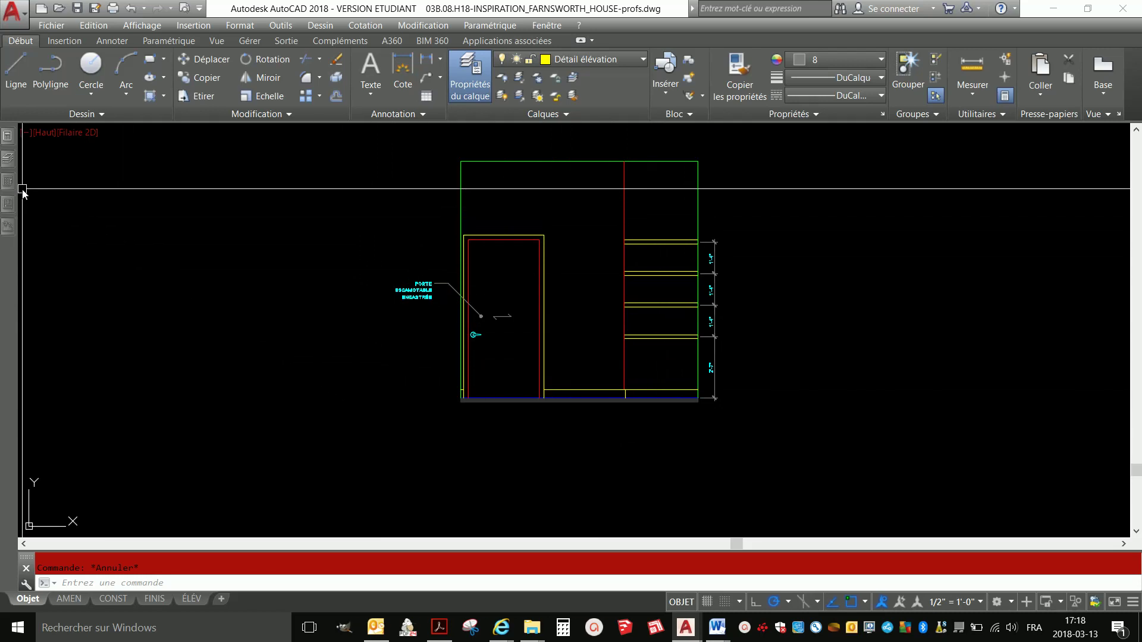
pyautogui.moveTo(12, 184)
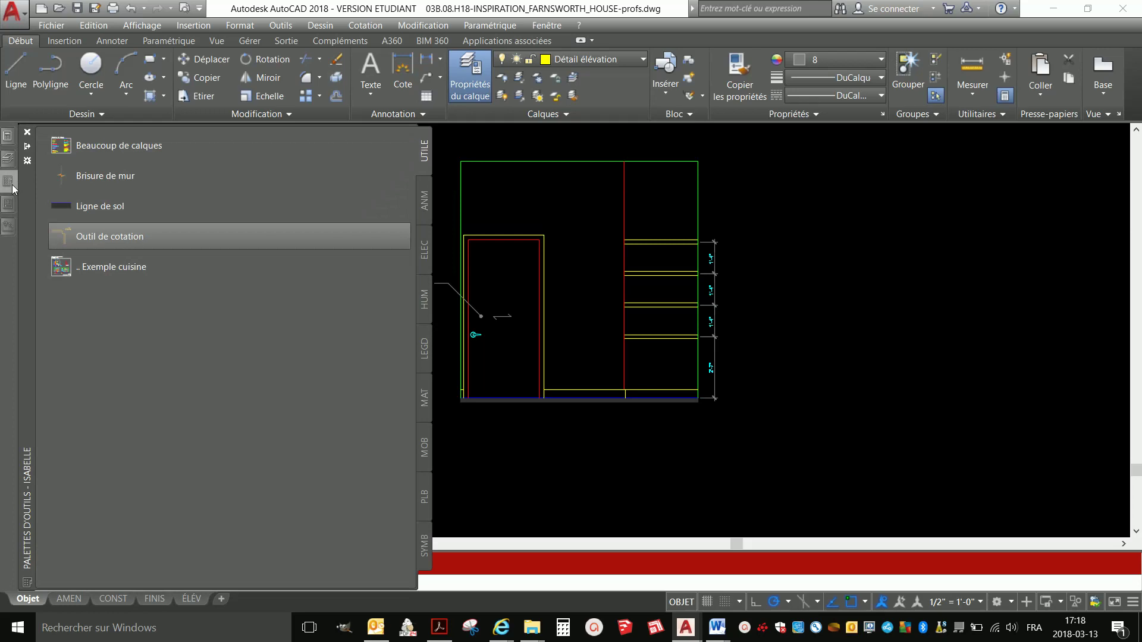
pyautogui.click(421, 548)
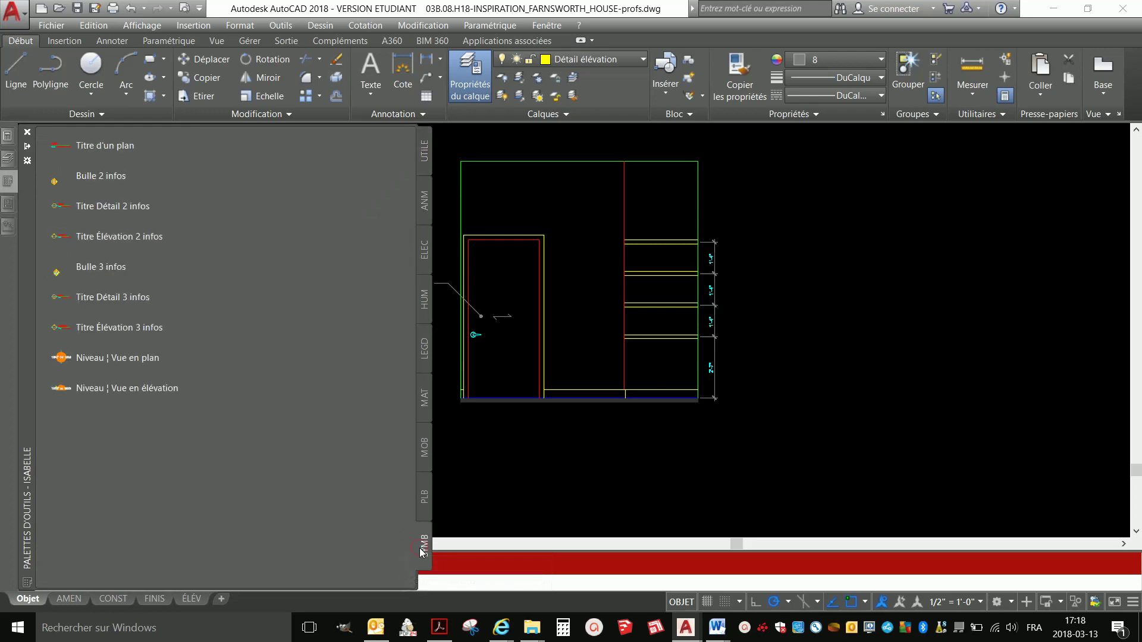
pyautogui.click(119, 239)
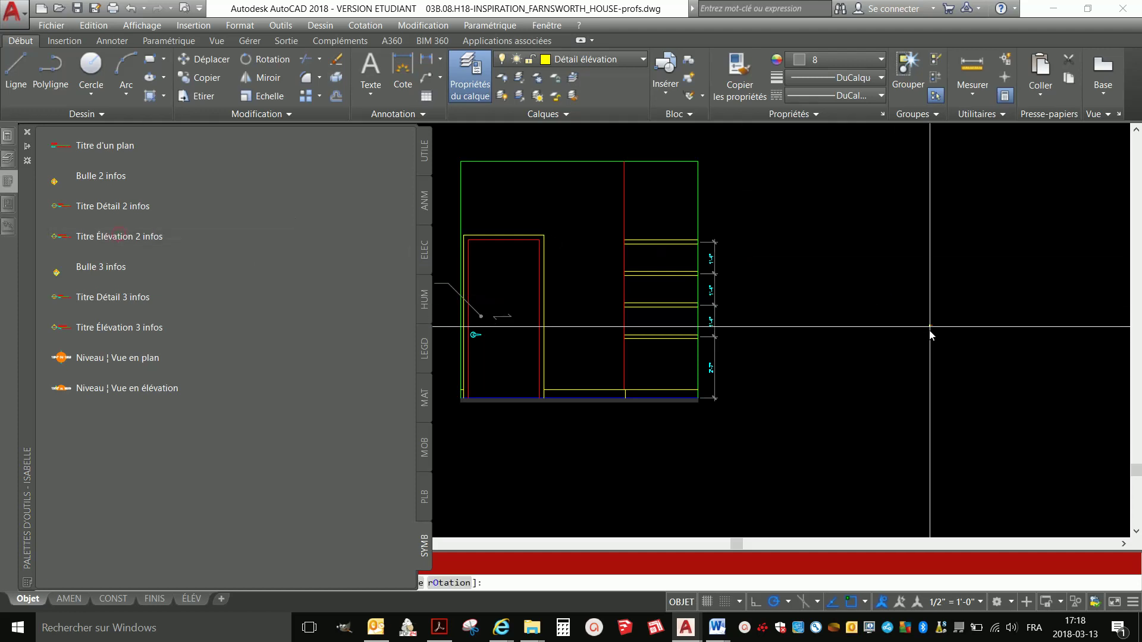
pyautogui.click(461, 443)
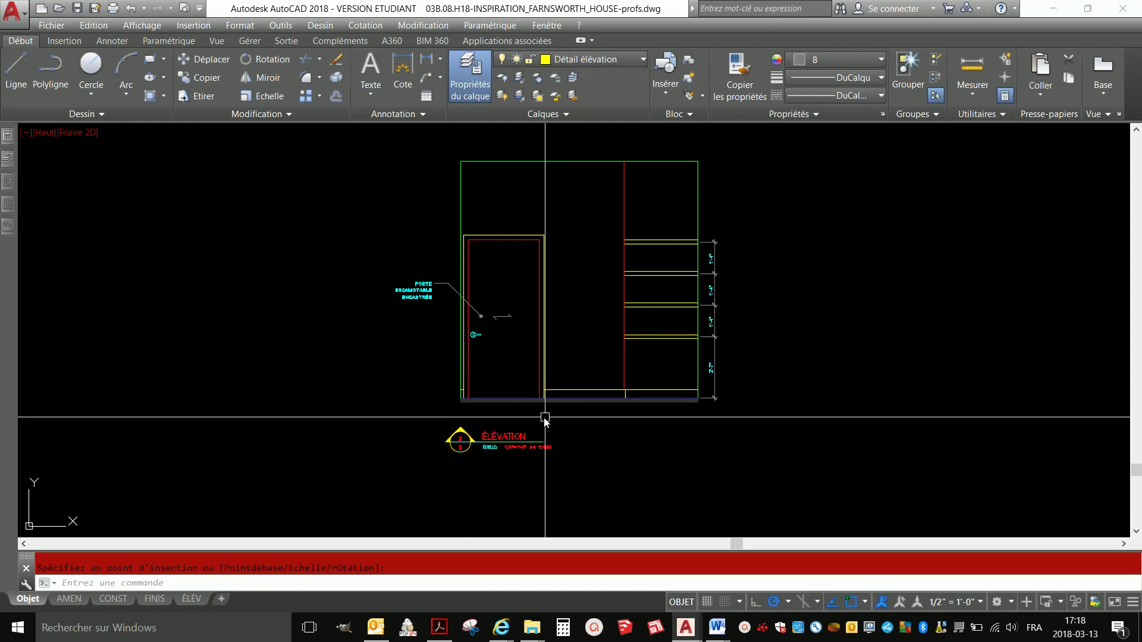
# - Set the title block's drawing title attribute to "ÉLÉVATION / BUREAU"
pyautogui.doubleClick(510, 439)
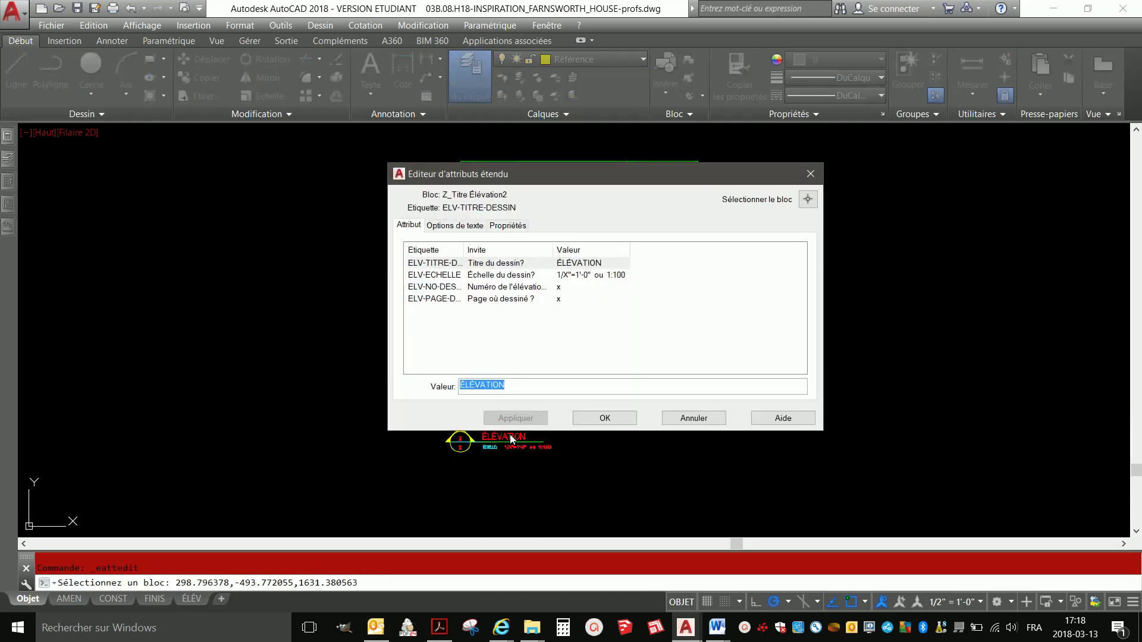
pyautogui.press('End')
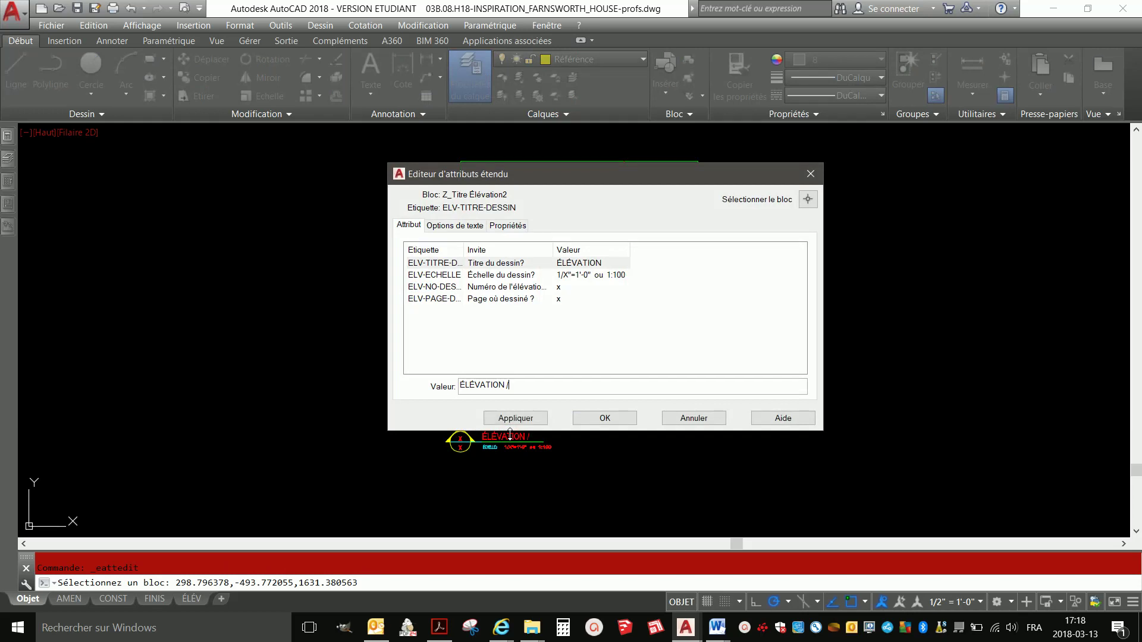
pyautogui.write('/ BUREAU')
pyautogui.press('Return')
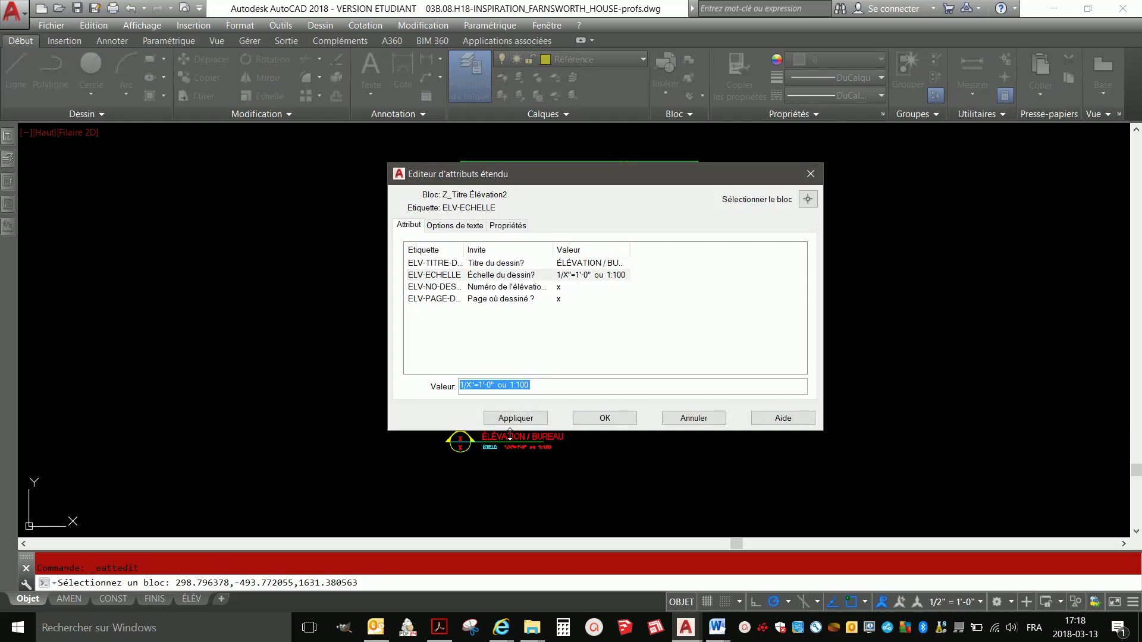
# - Set the title block's scale attribute to 1/2"=1'-0"
pyautogui.press('End')
pyautogui.press('BackSpace')
pyautogui.press('BackSpace')
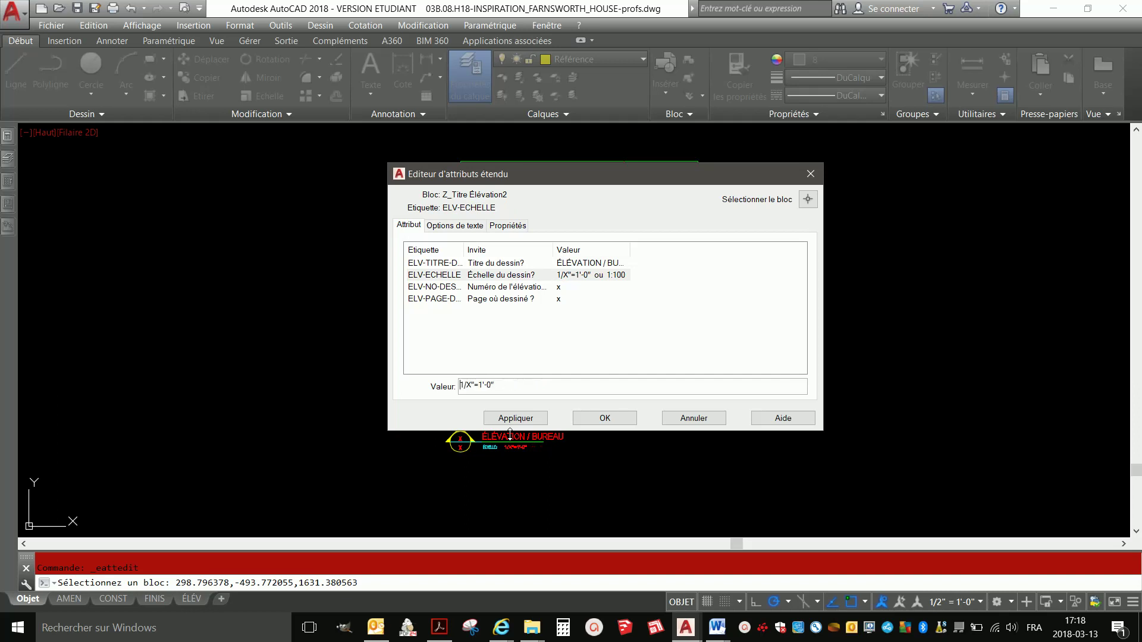
pyautogui.press('Delete')
pyautogui.write('2')
pyautogui.press('Return')
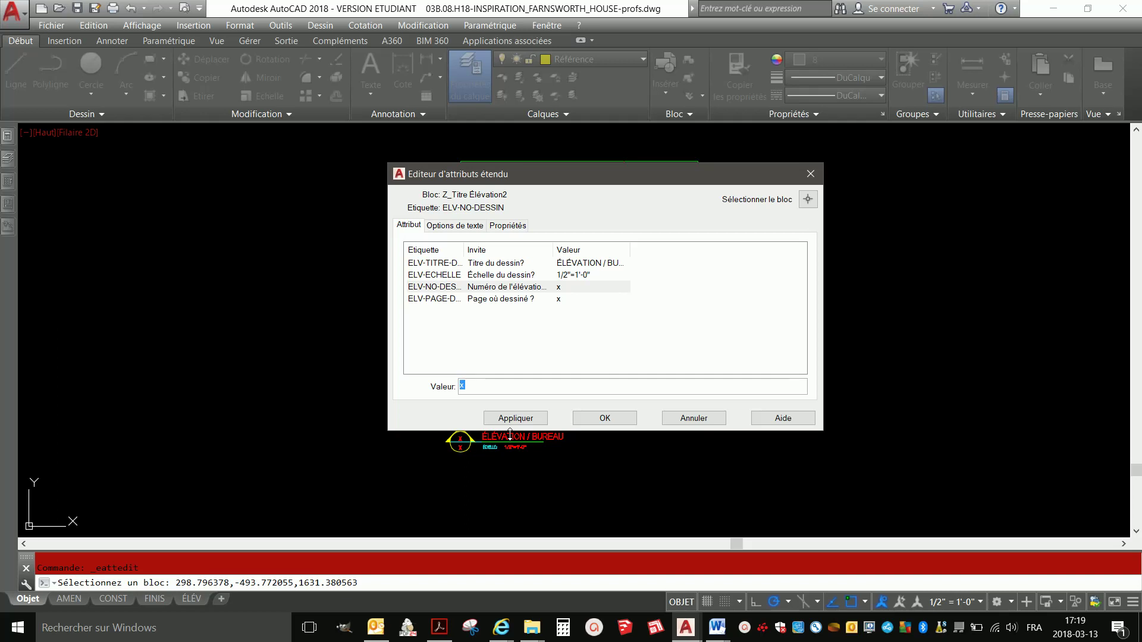
# - Set the title block's elevation number to A and its page to 1, and apply the attributes
pyautogui.write('A')
pyautogui.press('Return')
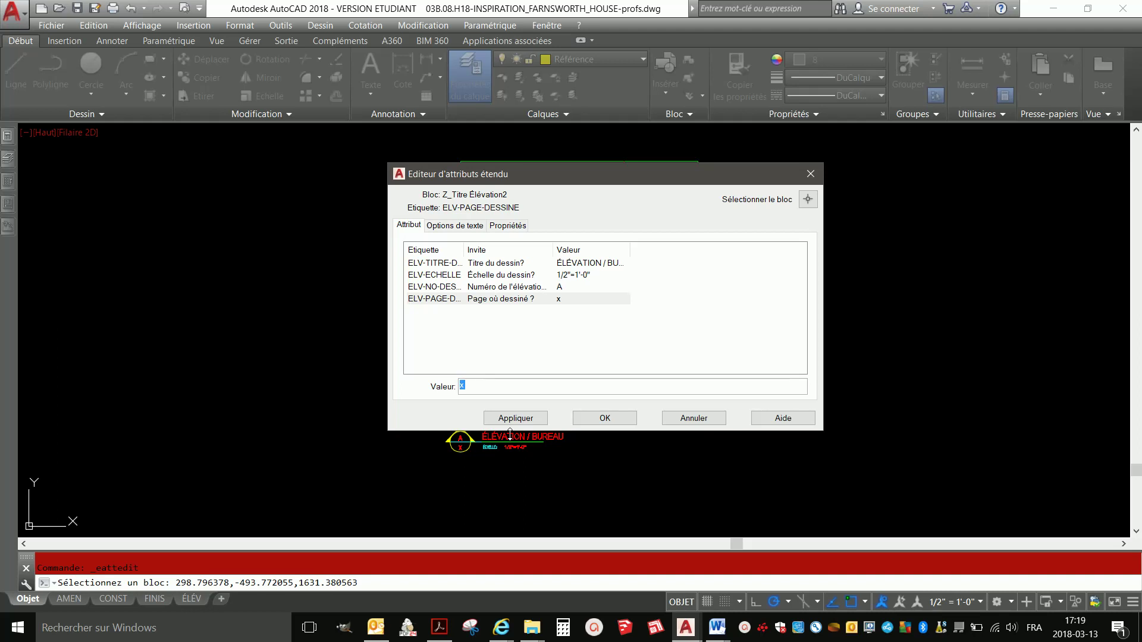
pyautogui.write('1')
pyautogui.press('Return')
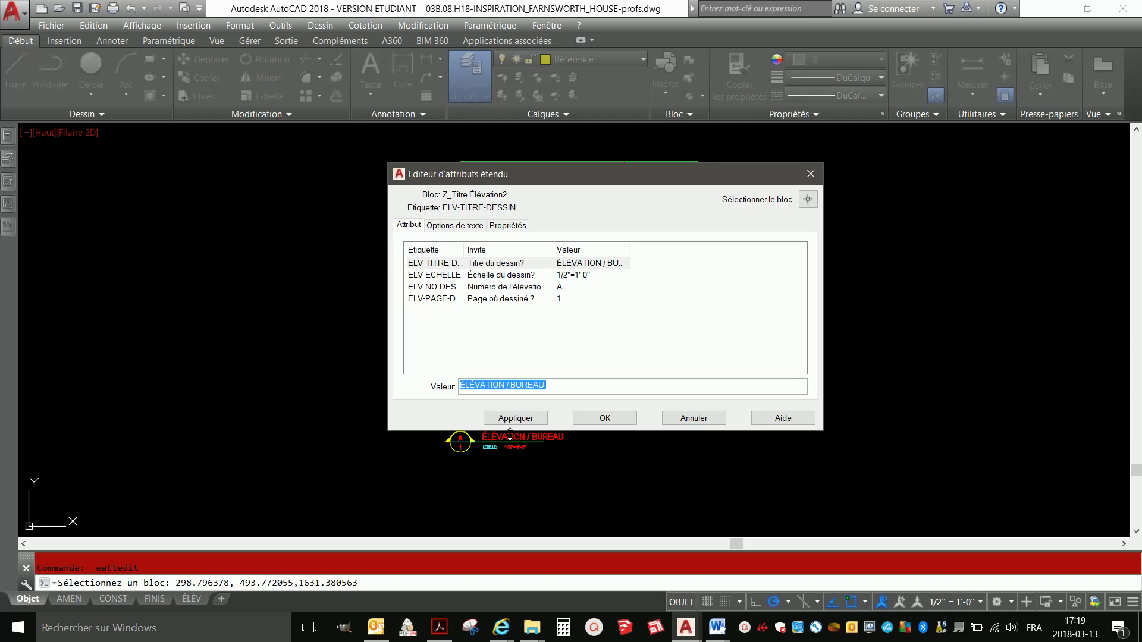
pyautogui.click(515, 419)
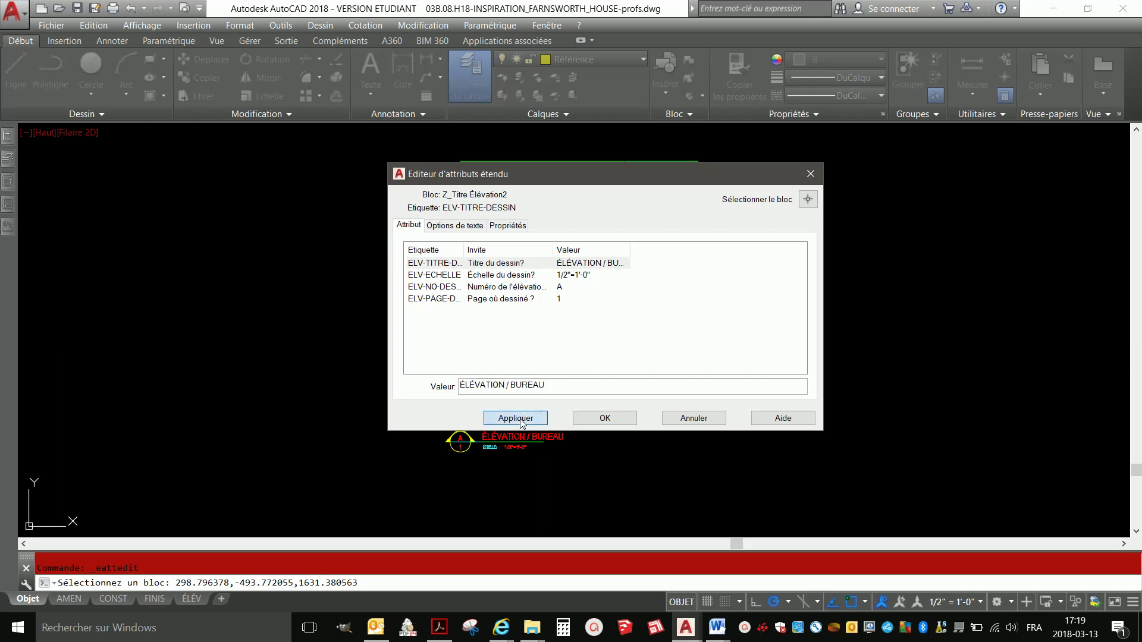
pyautogui.click(630, 420)
# - Stretch the title block's underline to align with the right edge of the wall elevation
pyautogui.click(535, 447)
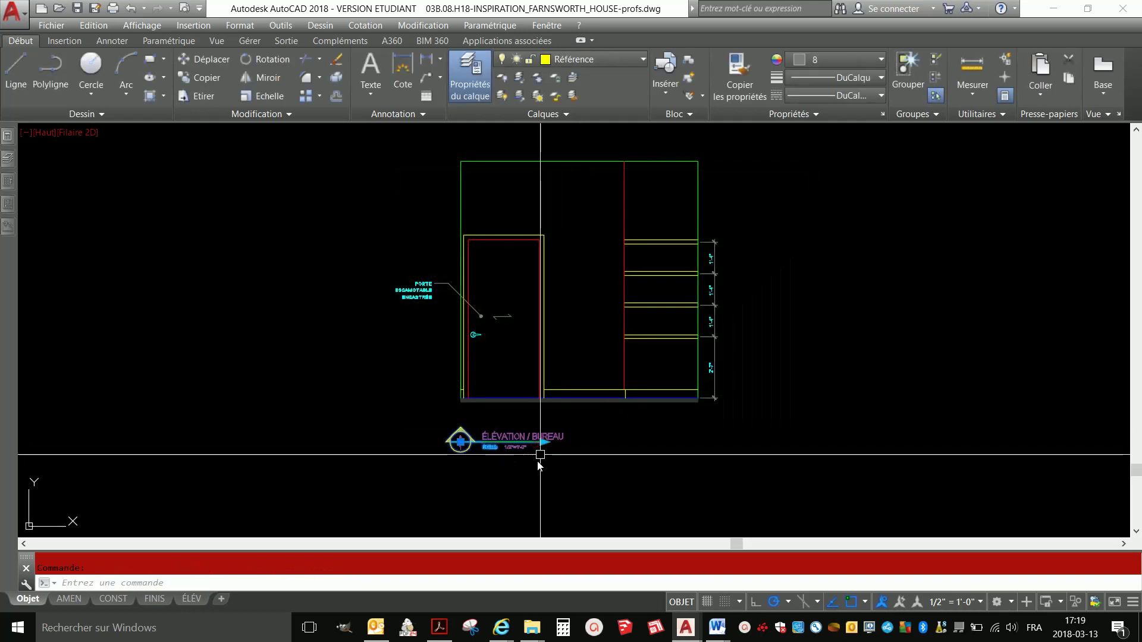
pyautogui.click(542, 443)
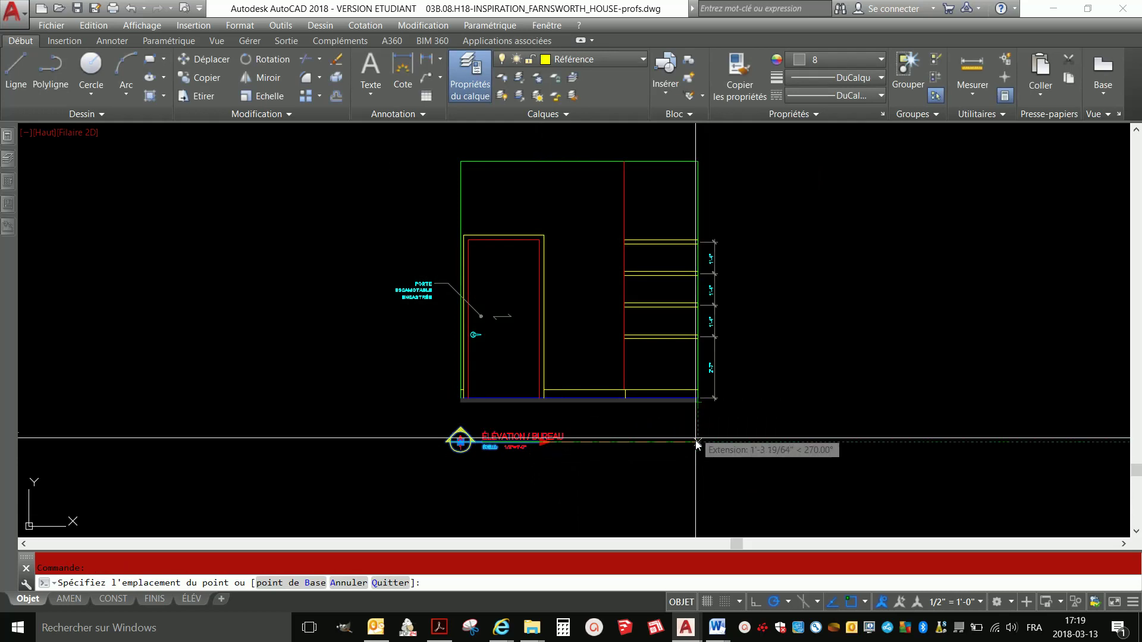
pyautogui.click(703, 443)
pyautogui.press('Escape')
pyautogui.press('Escape')
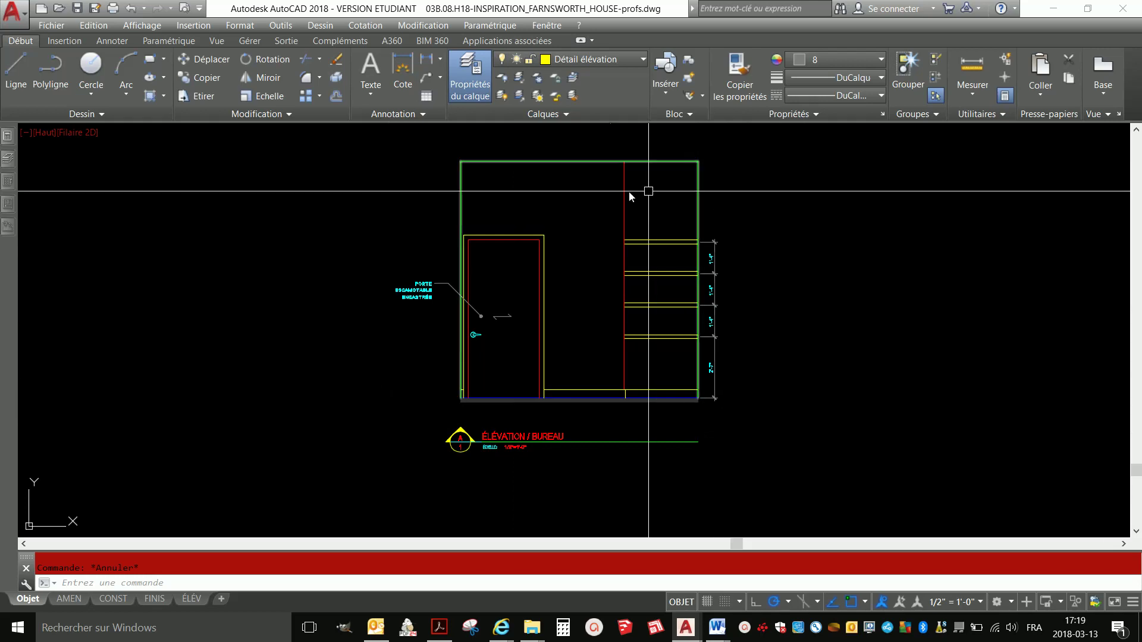
# - Open the ÉLÉV layout and reposition the model inside its viewport so the whole elevation and title fit
pyautogui.moveTo(179, 599)
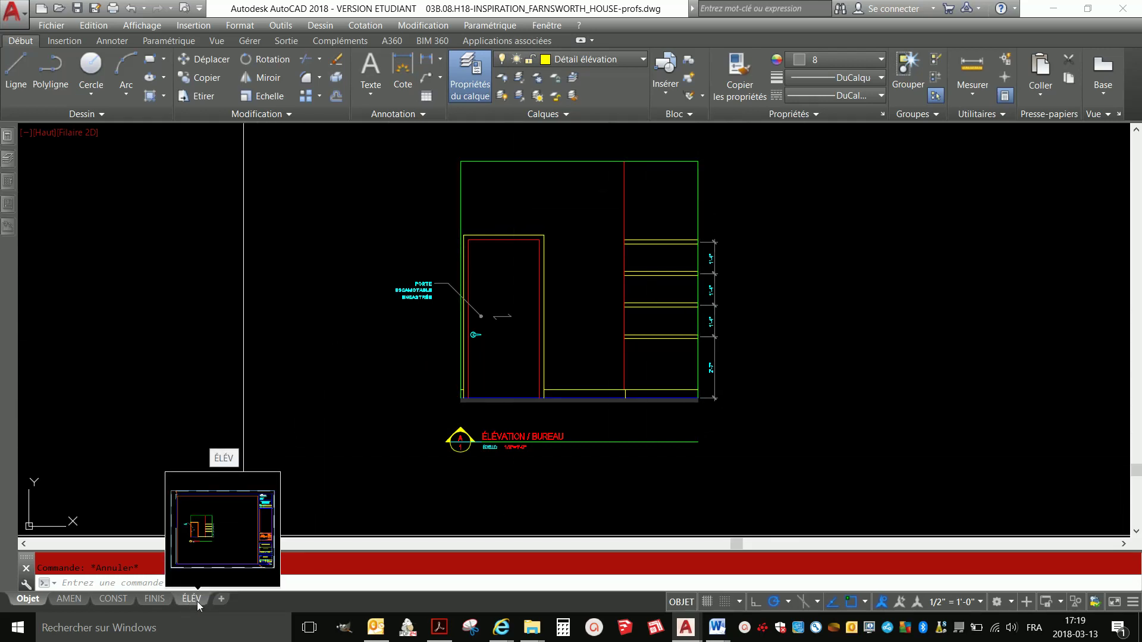
pyautogui.click(198, 600)
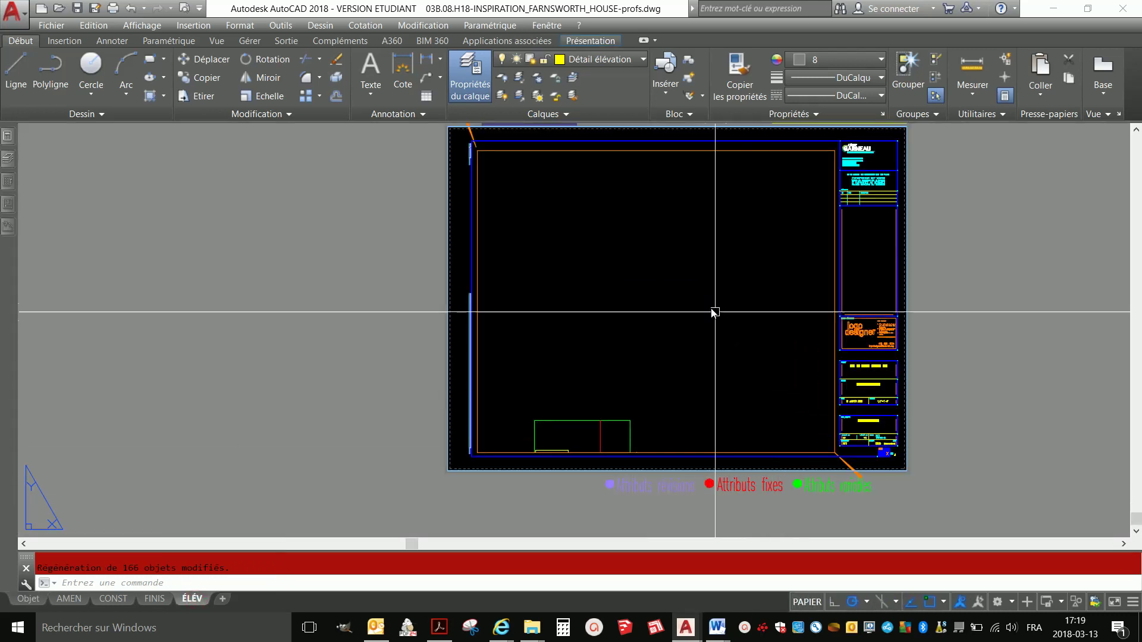
pyautogui.doubleClick(688, 321)
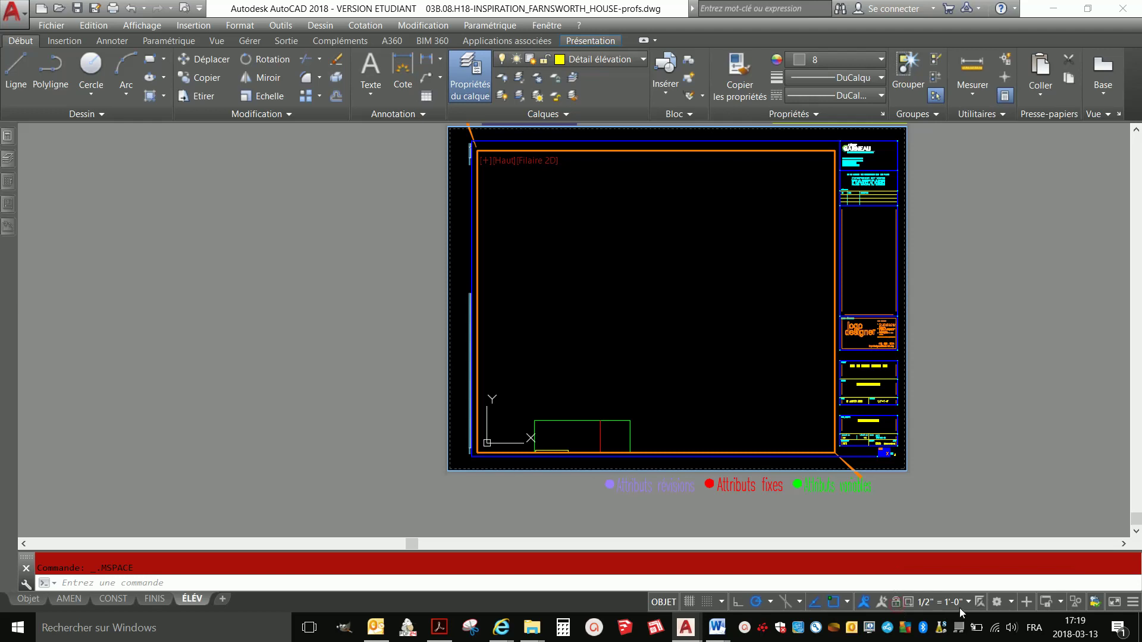
pyautogui.moveTo(676, 365); pyautogui.dragTo(679, 197, button='middle')
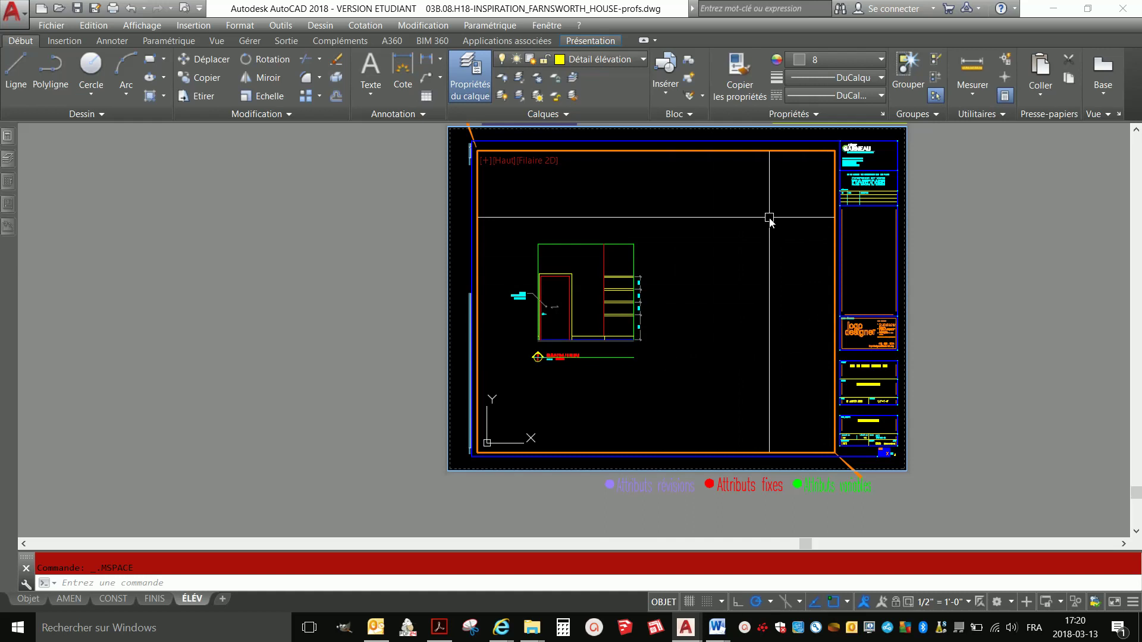
# - Lock the ÉLÉV layout's viewport and return to paper space
pyautogui.click(895, 602)
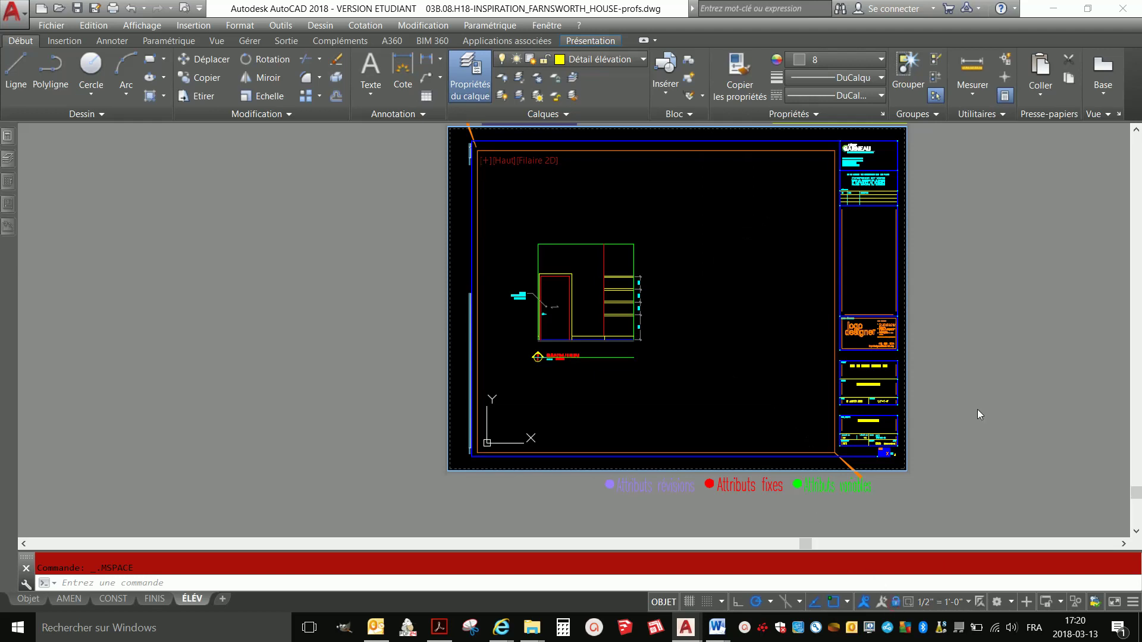
pyautogui.doubleClick(962, 371)
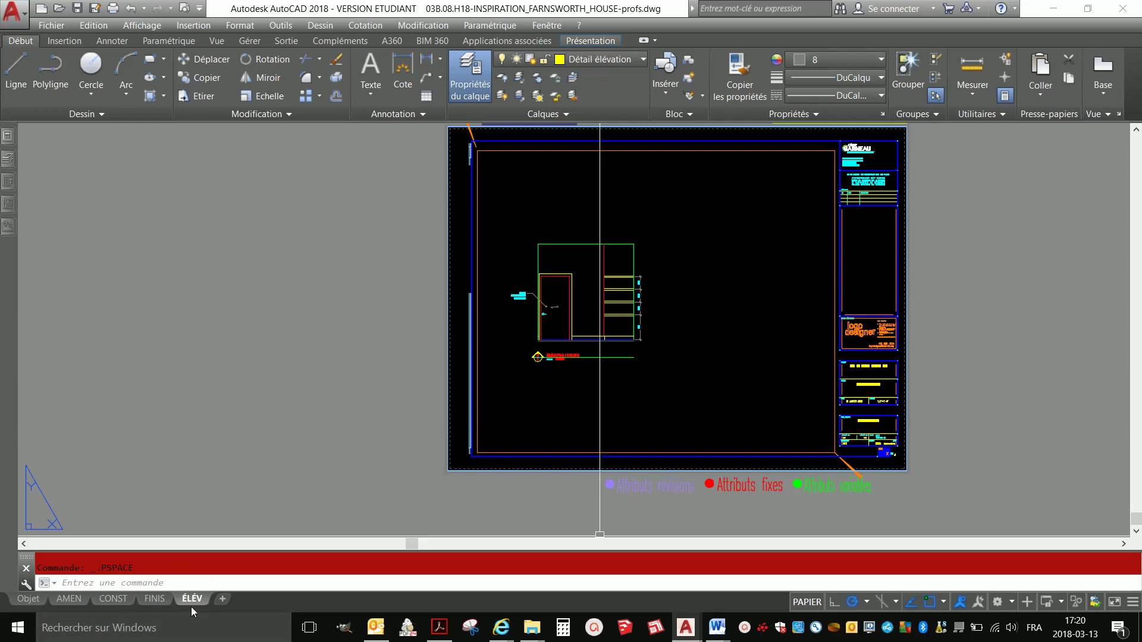
pyautogui.click(744, 627)
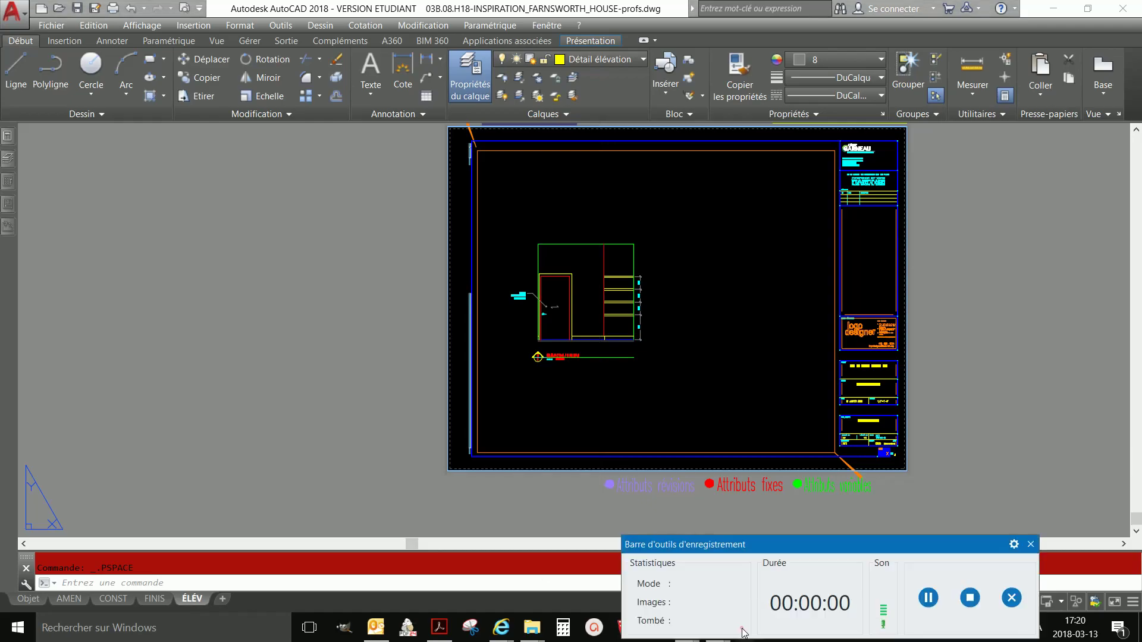